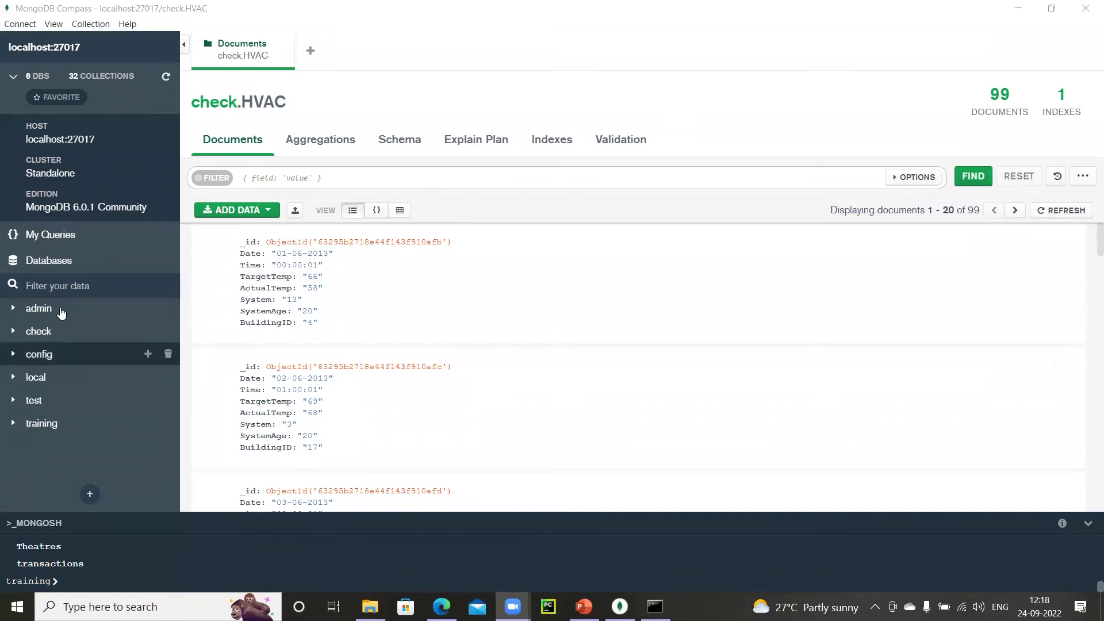
Expand the check database to show its collections
{"action": "left_click", "coordinate": [12, 333]}
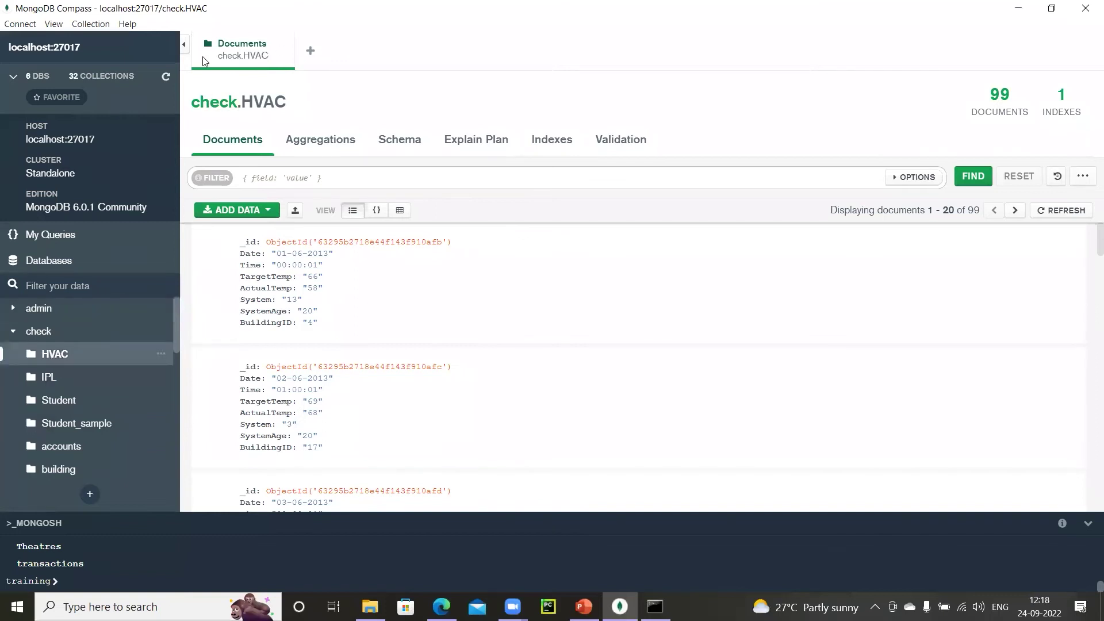
{"action": "mouse_move", "coordinate": [187, 92]}
{"action": "left_mouse_down"}
{"action": "mouse_move", "coordinate": [282, 114]}
{"action": "mouse_move", "coordinate": [276, 81]}
{"action": "mouse_move", "coordinate": [167, 87]}
{"action": "left_mouse_up"}
{"action": "mouse_move", "coordinate": [356, 311]}
{"action": "left_mouse_down"}
{"action": "mouse_move", "coordinate": [372, 315]}
{"action": "mouse_move", "coordinate": [414, 286]}
{"action": "left_mouse_up"}
{"action": "left_click_drag", "start_coordinate": [388, 402], "coordinate": [471, 370]}
{"action": "left_click_drag", "start_coordinate": [481, 490], "coordinate": [537, 460]}
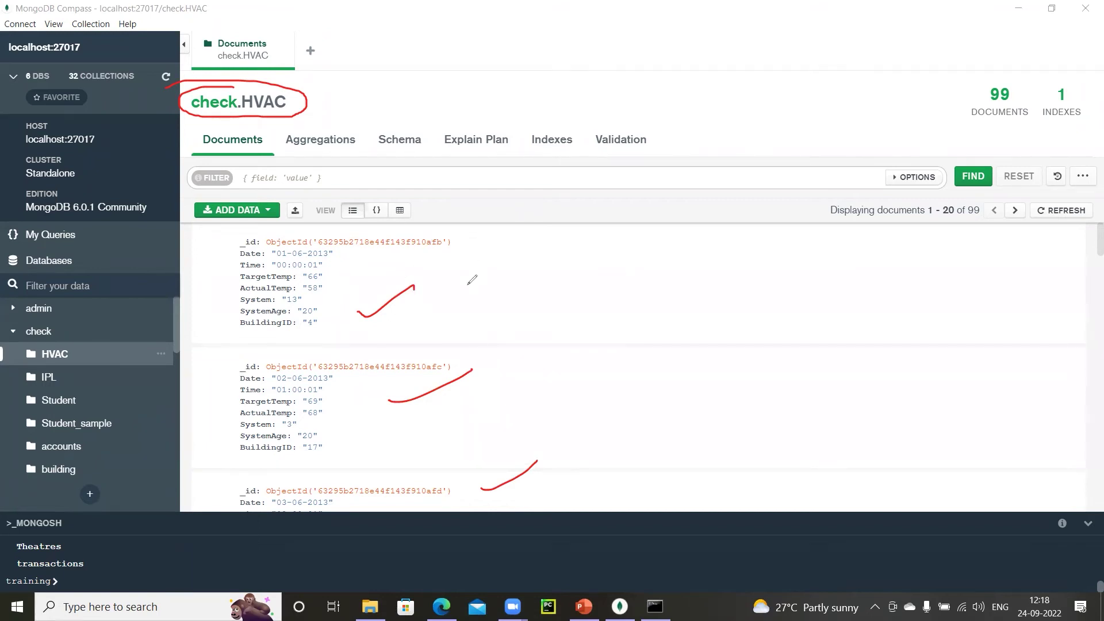
{"action": "mouse_move", "coordinate": [504, 276]}
{"action": "left_mouse_down"}
{"action": "mouse_move", "coordinate": [610, 269]}
{"action": "mouse_move", "coordinate": [636, 247]}
{"action": "mouse_move", "coordinate": [642, 211]}
{"action": "mouse_move", "coordinate": [662, 230]}
{"action": "mouse_move", "coordinate": [647, 195]}
{"action": "left_mouse_up"}
{"action": "left_click_drag", "start_coordinate": [401, 308], "coordinate": [476, 288]}
{"action": "mouse_move", "coordinate": [466, 422]}
{"action": "left_mouse_down"}
{"action": "mouse_move", "coordinate": [496, 342]}
{"action": "mouse_move", "coordinate": [508, 371]}
{"action": "left_mouse_up"}
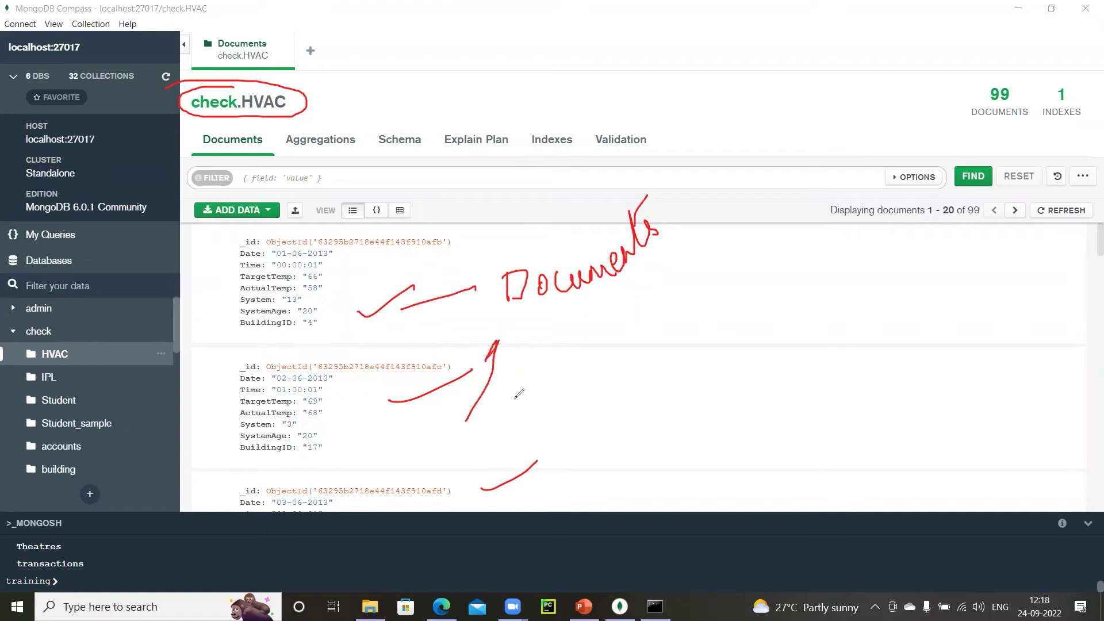
{"action": "mouse_move", "coordinate": [561, 478]}
{"action": "left_mouse_down"}
{"action": "mouse_move", "coordinate": [556, 330]}
{"action": "mouse_move", "coordinate": [572, 322]}
{"action": "left_mouse_up"}
{"action": "left_click_drag", "start_coordinate": [474, 275], "coordinate": [483, 304]}
{"action": "mouse_move", "coordinate": [81, 354]}
{"action": "left_mouse_down"}
{"action": "mouse_move", "coordinate": [161, 385]}
{"action": "mouse_move", "coordinate": [180, 407]}
{"action": "left_mouse_up"}
{"action": "mouse_move", "coordinate": [180, 407]}
{"action": "left_mouse_down"}
{"action": "mouse_move", "coordinate": [173, 424]}
{"action": "mouse_move", "coordinate": [229, 415]}
{"action": "mouse_move", "coordinate": [241, 384]}
{"action": "mouse_move", "coordinate": [256, 420]}
{"action": "mouse_move", "coordinate": [322, 353]}
{"action": "mouse_move", "coordinate": [332, 368]}
{"action": "mouse_move", "coordinate": [322, 373]}
{"action": "left_mouse_up"}
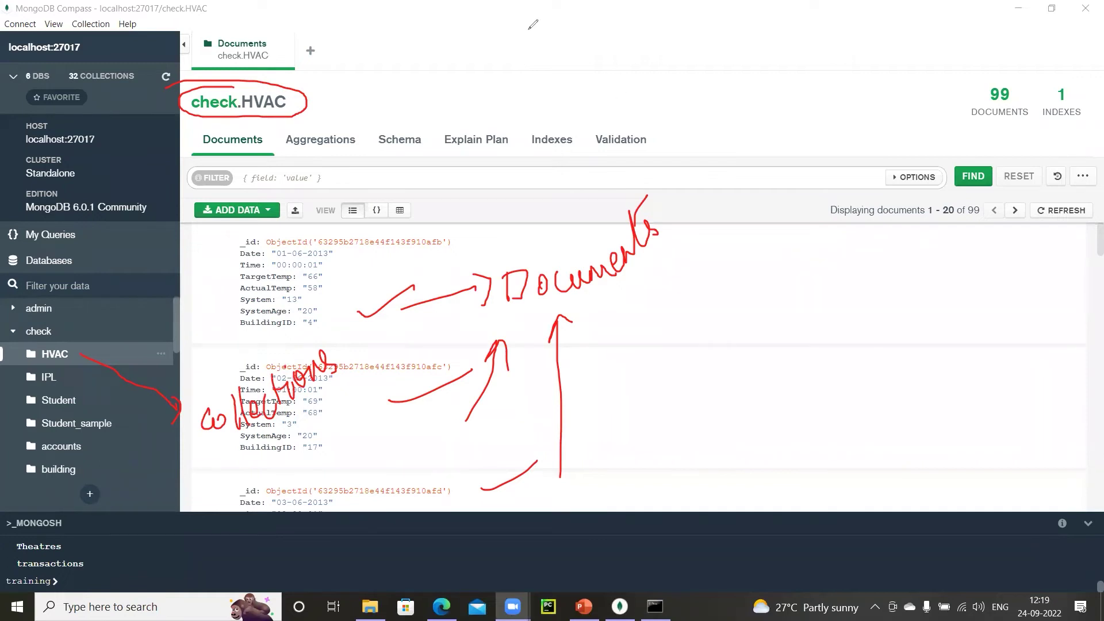
{"action": "key", "text": "e"}
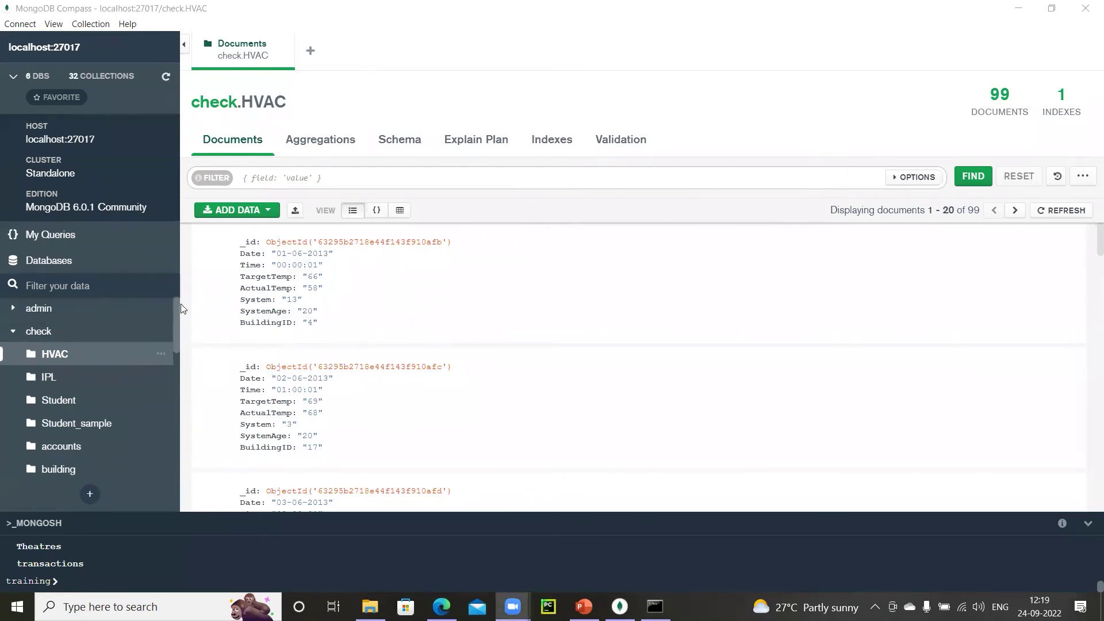
Collapse the check database, view the collections of the training database, and collapse training again
{"action": "left_click", "coordinate": [14, 331]}
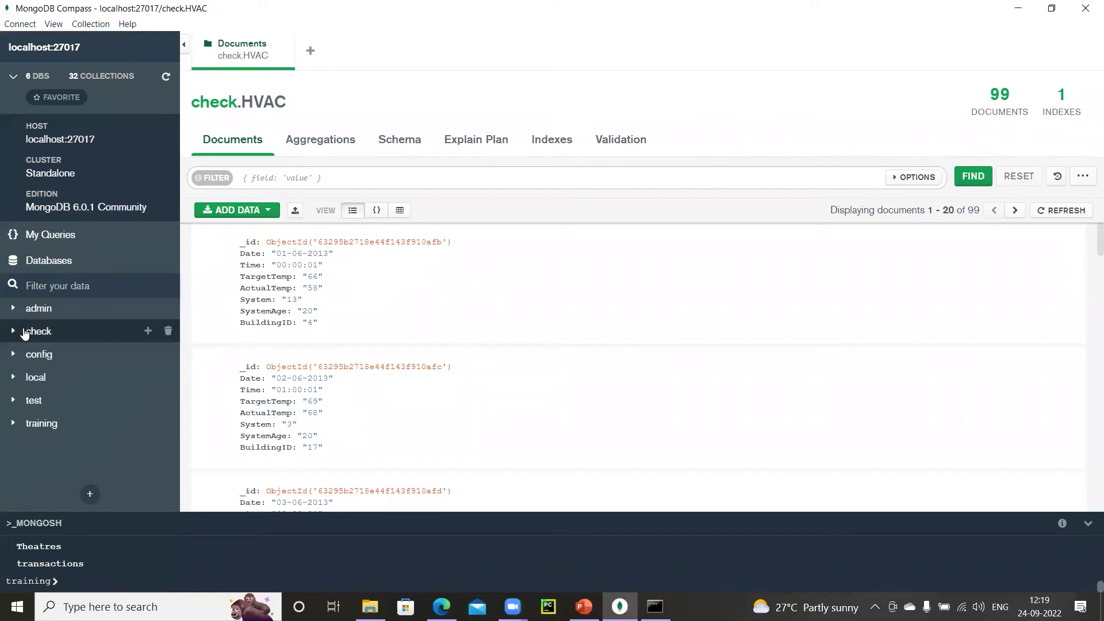
{"action": "left_click", "coordinate": [13, 423]}
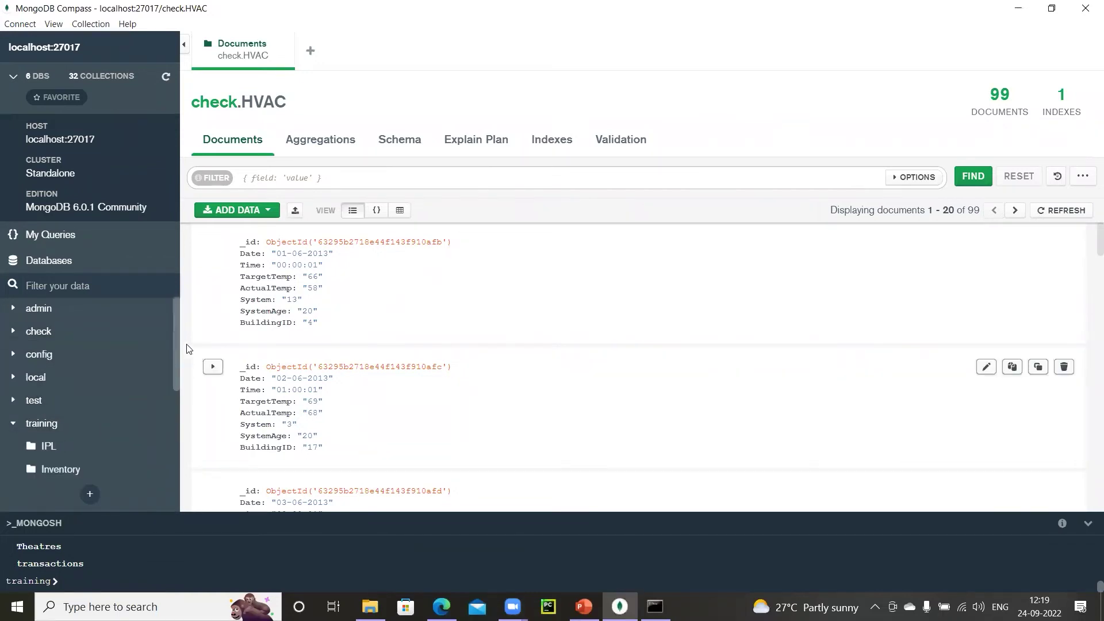
{"action": "left_click_drag", "start_coordinate": [174, 320], "coordinate": [175, 382]}
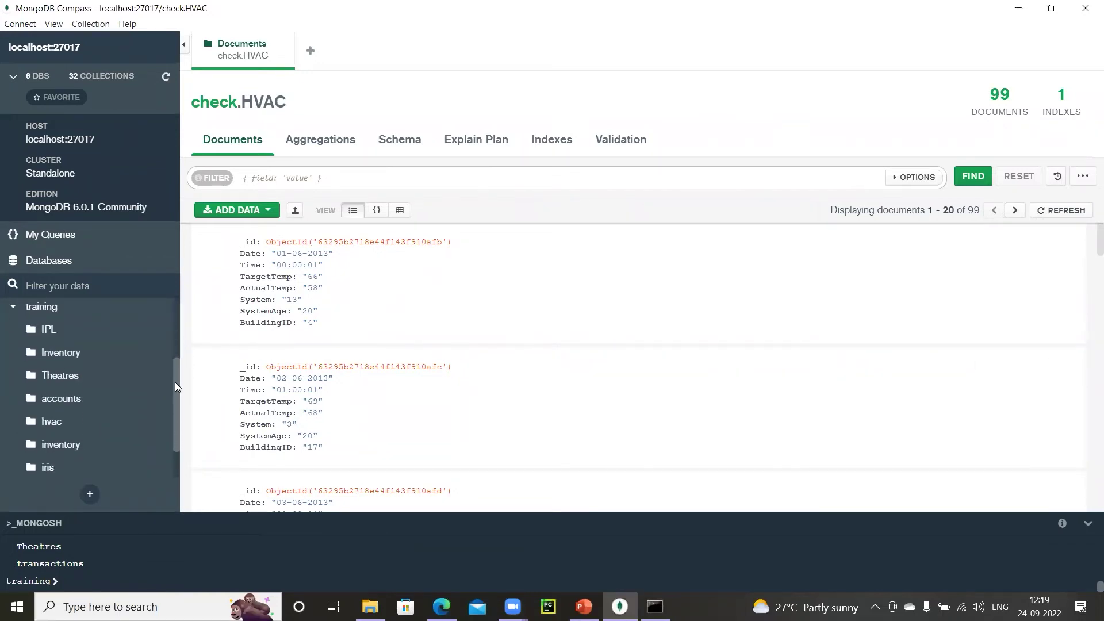
{"action": "left_click", "coordinate": [83, 307]}
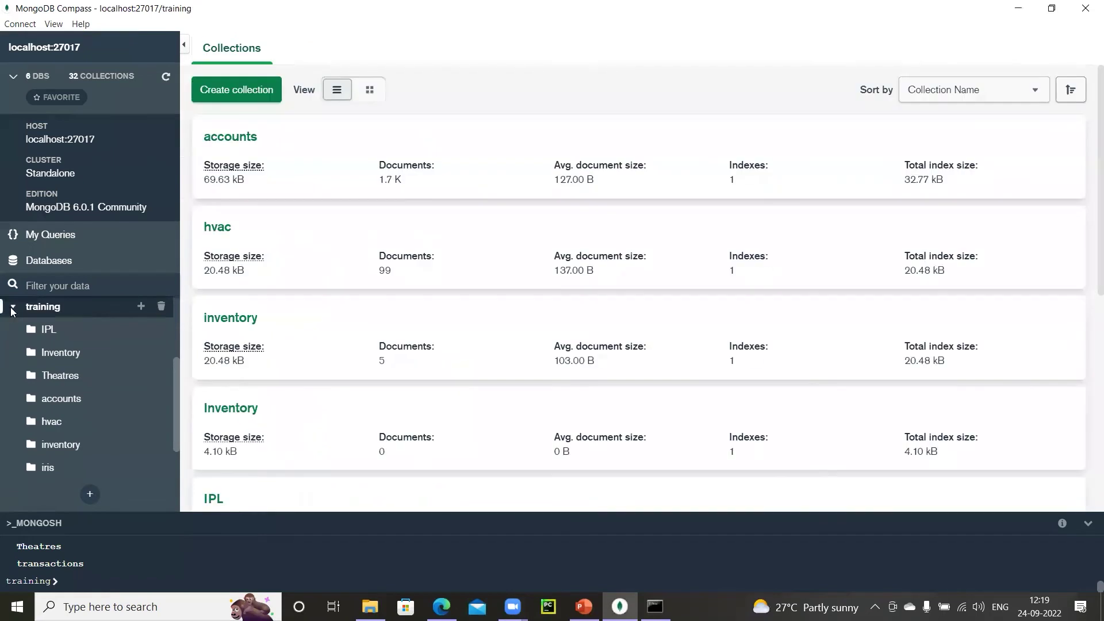
{"action": "left_click", "coordinate": [12, 308]}
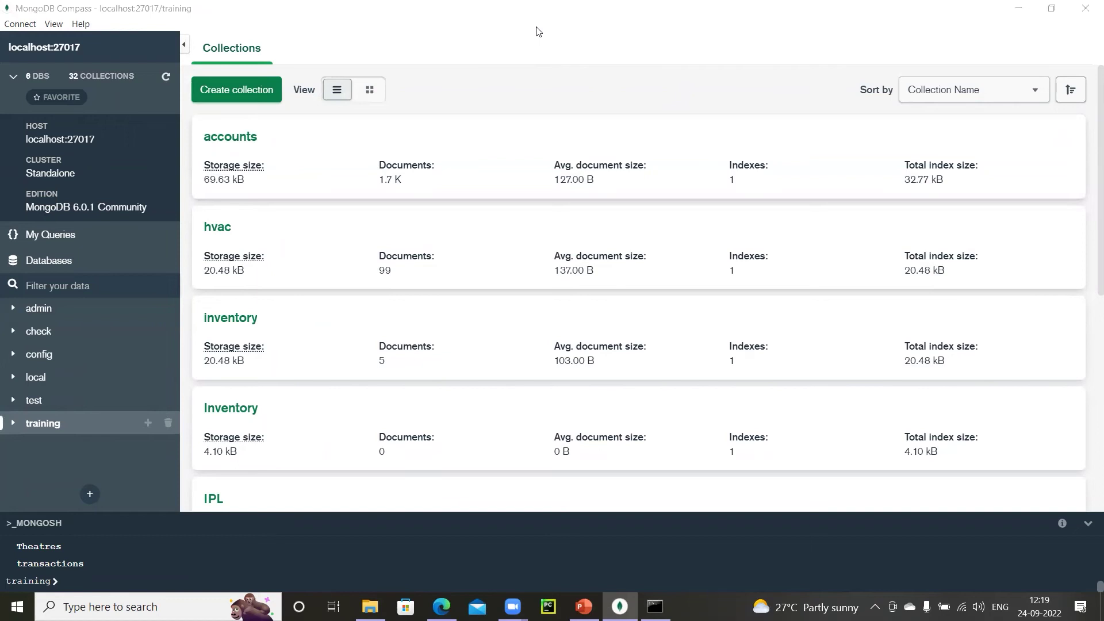
Open the databases overview and start creating a new database with the name Learnbay
{"action": "left_click", "coordinate": [78, 265]}
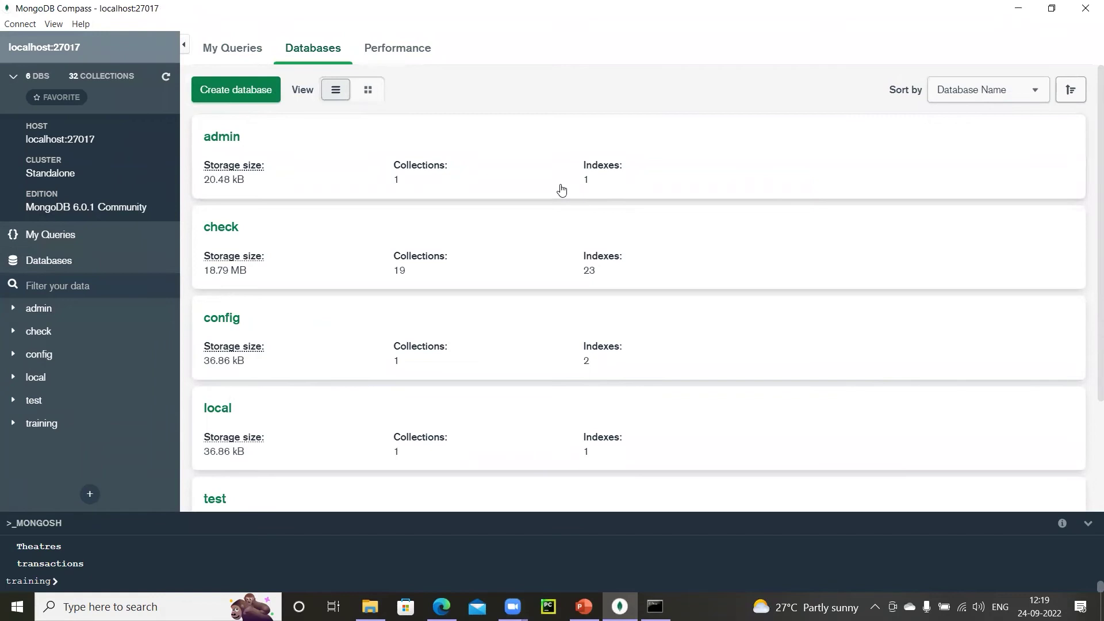
{"action": "mouse_move", "coordinate": [5, 258]}
{"action": "left_mouse_down"}
{"action": "mouse_move", "coordinate": [95, 265]}
{"action": "mouse_move", "coordinate": [17, 252]}
{"action": "left_mouse_up"}
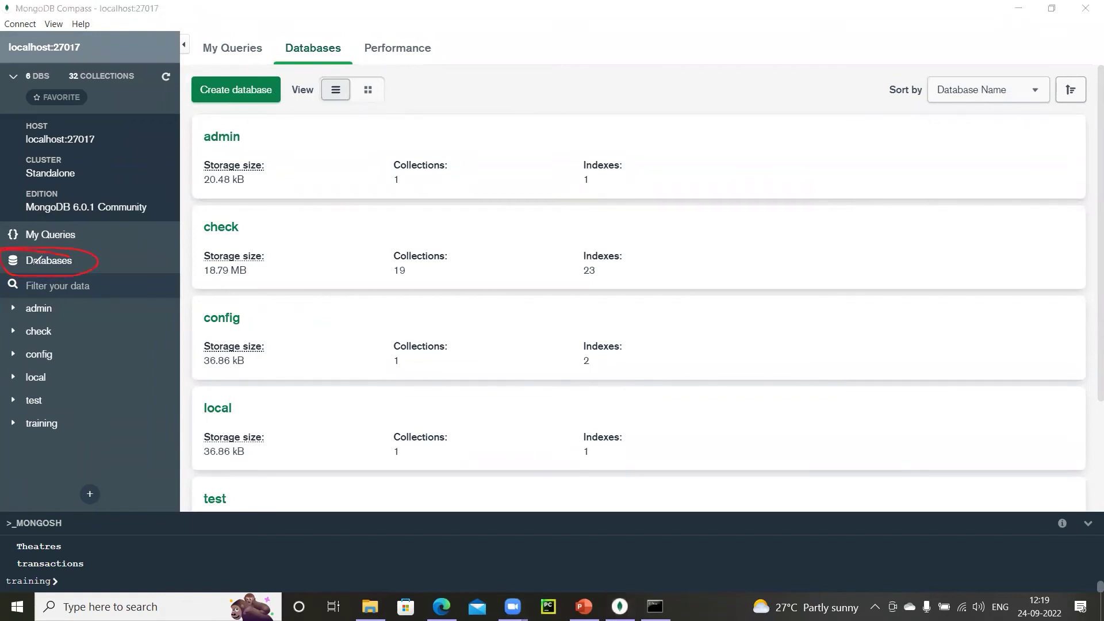
{"action": "left_click", "coordinate": [33, 267]}
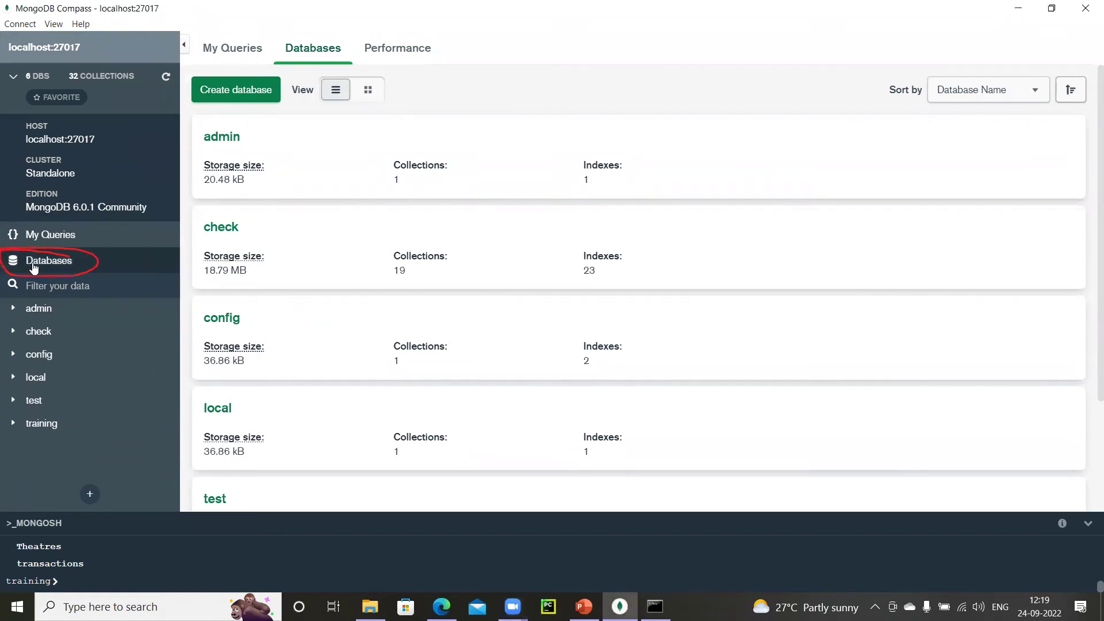
{"action": "left_click", "coordinate": [266, 87]}
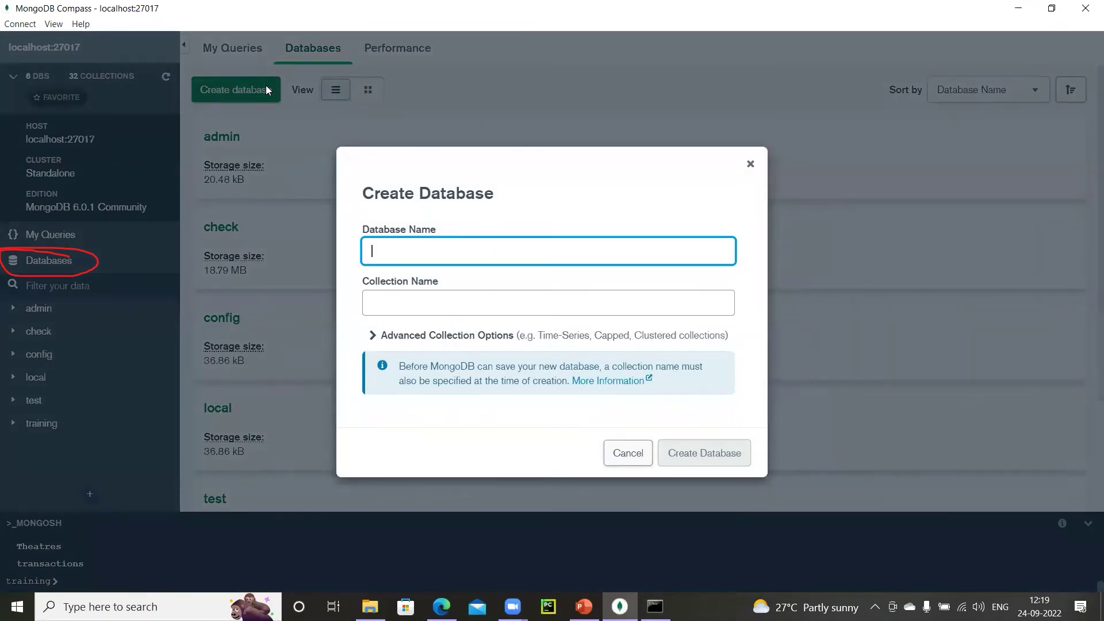
{"action": "type", "text": "Learnbay"}
Set the new database's first collection name to Transactions
{"action": "left_click", "coordinate": [409, 305]}
{"action": "type", "text": "Webin"}
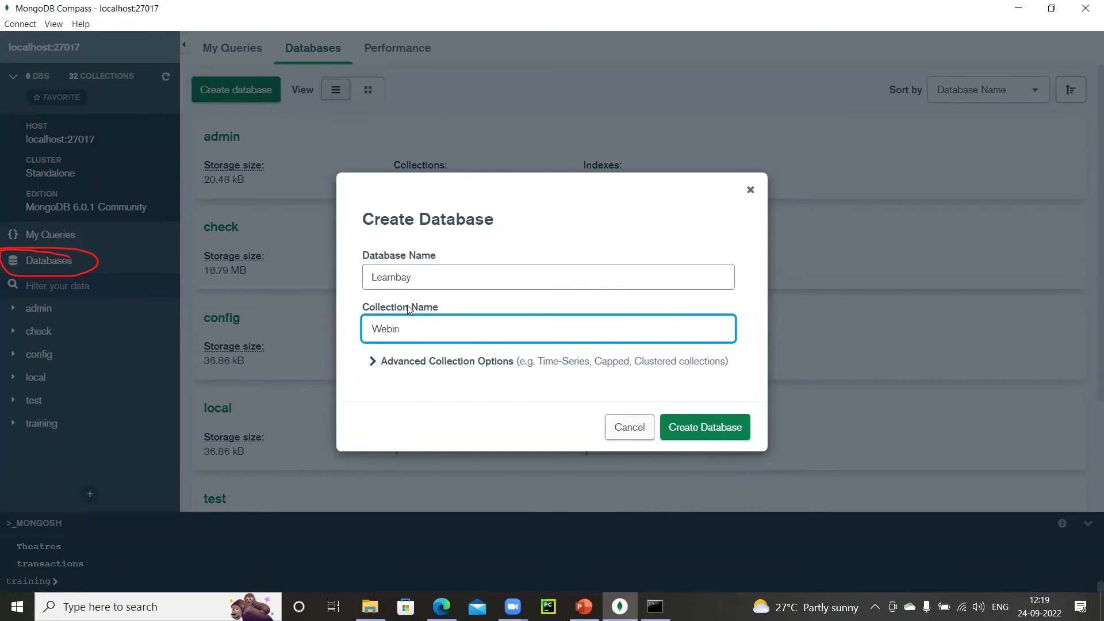
{"action": "key", "text": "BackSpace"}
{"action": "key", "text": "BackSpace"}
{"action": "key", "text": "BackSpace"}
{"action": "key", "text": "BackSpace"}
{"action": "key", "text": "BackSpace"}
{"action": "type", "text": "Transactions"}
Change the database name to LearnbayWebinar and create the database
{"action": "left_click", "coordinate": [445, 271]}
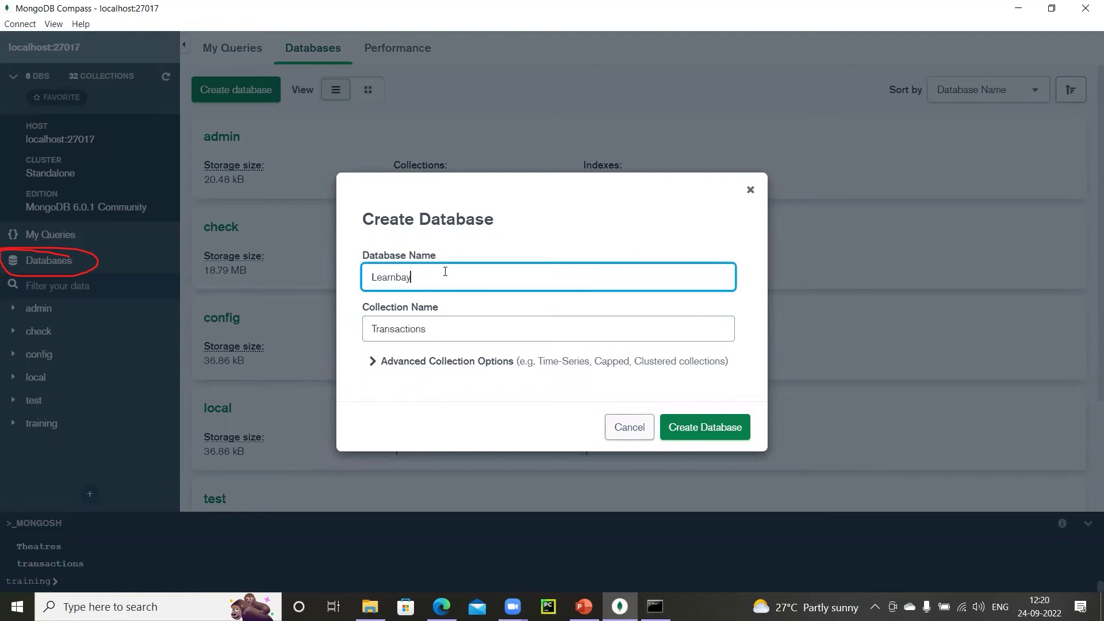
{"action": "type", "text": "Website"}
{"action": "key", "text": "BackSpace"}
{"action": "key", "text": "BackSpace"}
{"action": "key", "text": "BackSpace"}
{"action": "key", "text": "BackSpace"}
{"action": "type", "text": "inar"}
{"action": "left_click", "coordinate": [699, 436]}
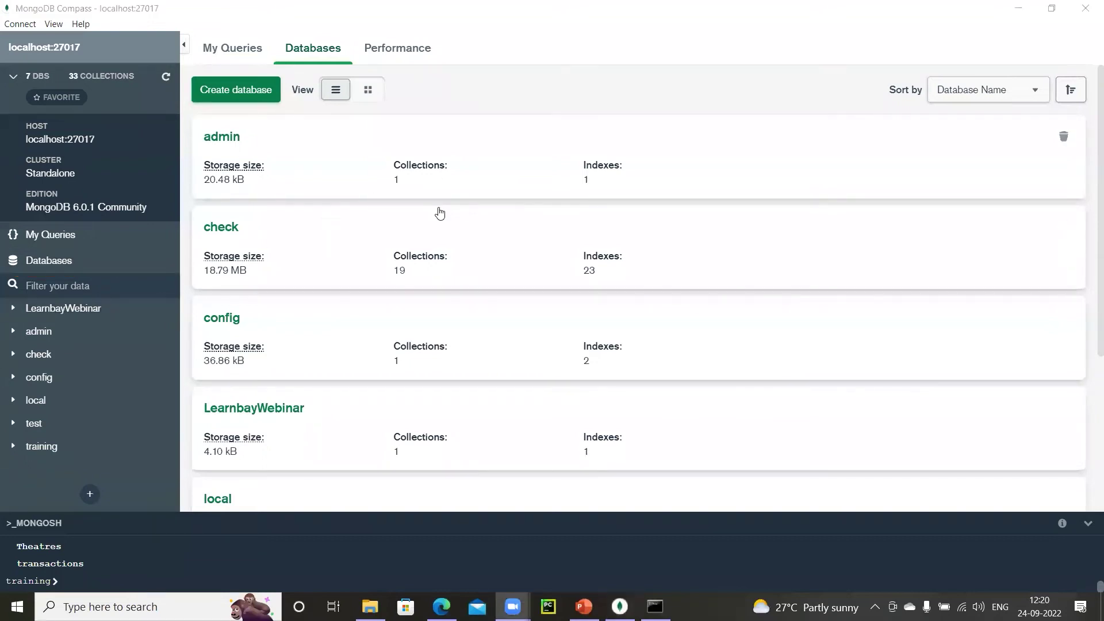
Open the Transactions collection of the LearnbayWebinar database
{"action": "mouse_move", "coordinate": [95, 292]}
{"action": "left_mouse_down"}
{"action": "mouse_move", "coordinate": [7, 298]}
{"action": "mouse_move", "coordinate": [85, 310]}
{"action": "mouse_move", "coordinate": [100, 289]}
{"action": "mouse_move", "coordinate": [25, 287]}
{"action": "left_mouse_up"}
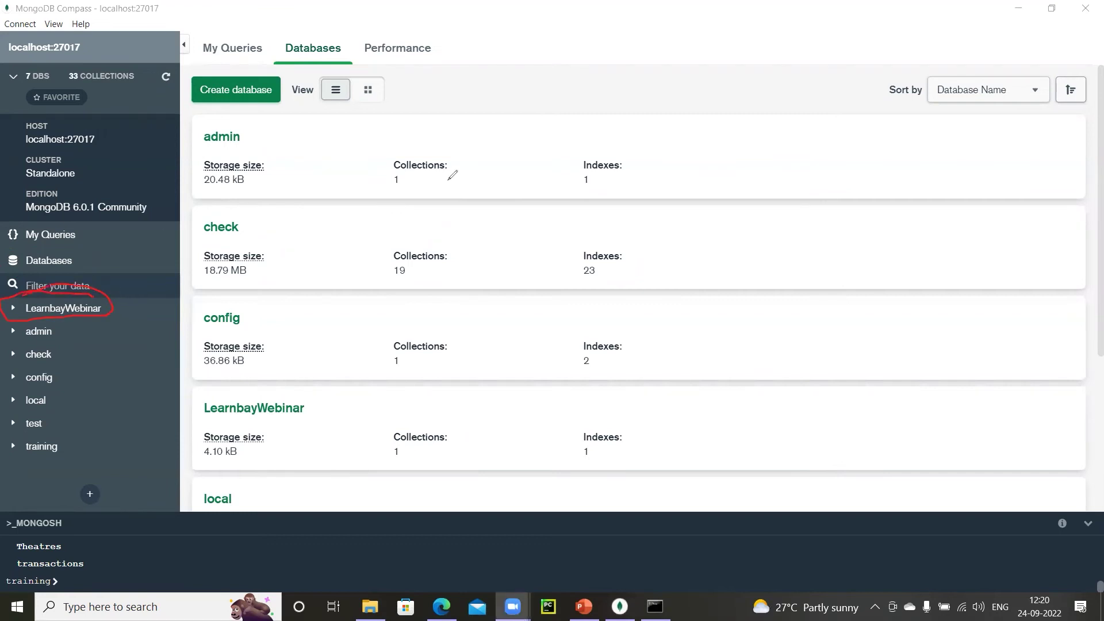
{"action": "left_click", "coordinate": [42, 311]}
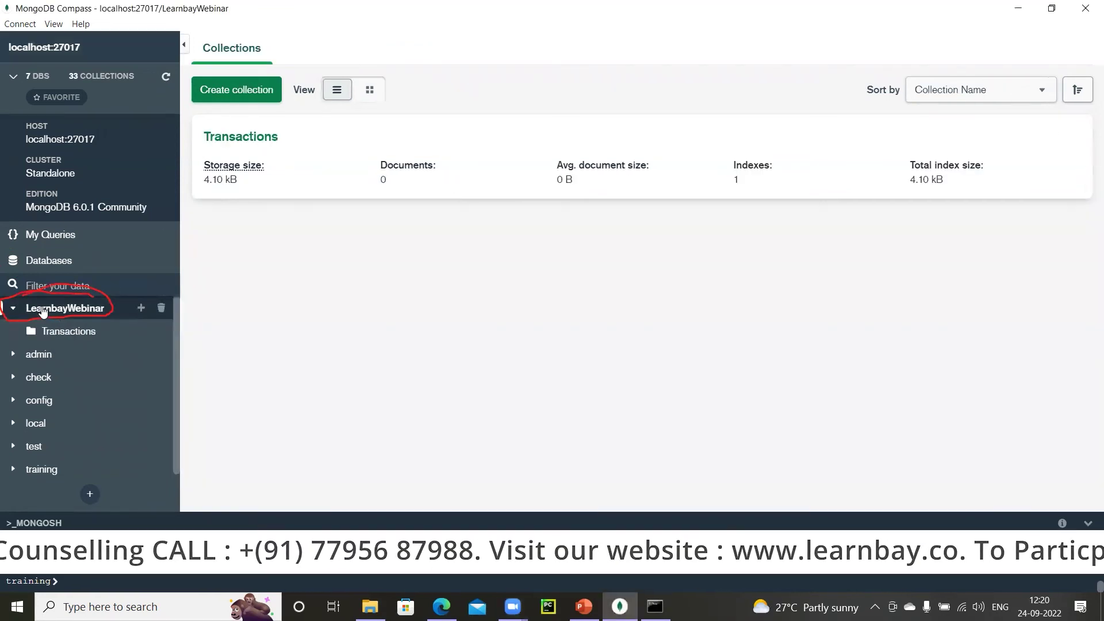
{"action": "left_click", "coordinate": [70, 334]}
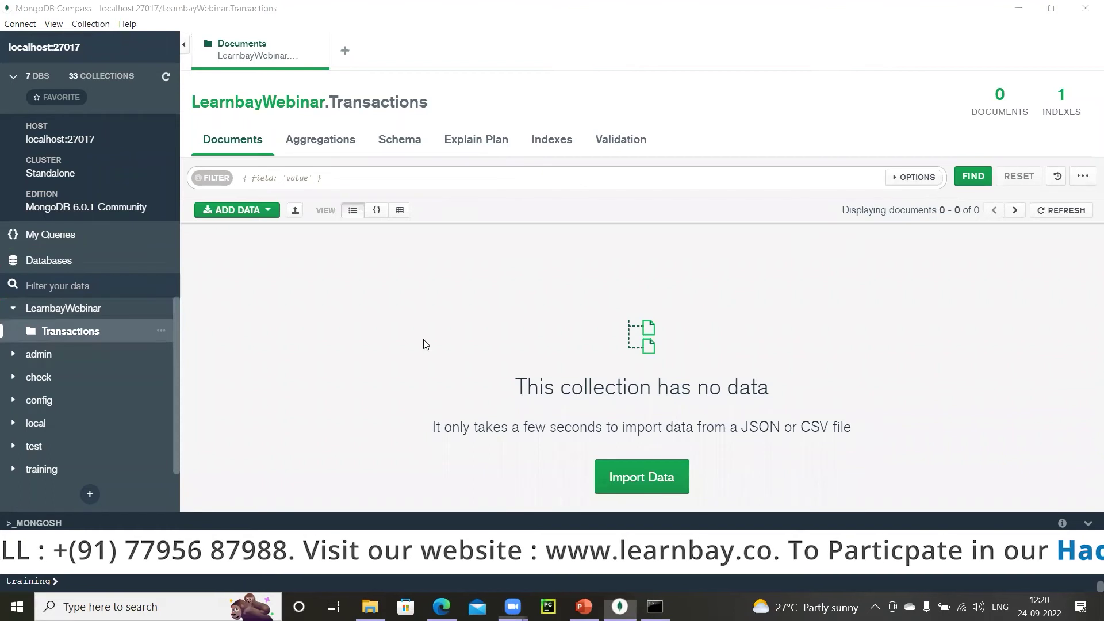
Start a file import into the LearnbayWebinar Transactions collection
{"action": "left_click", "coordinate": [272, 214]}
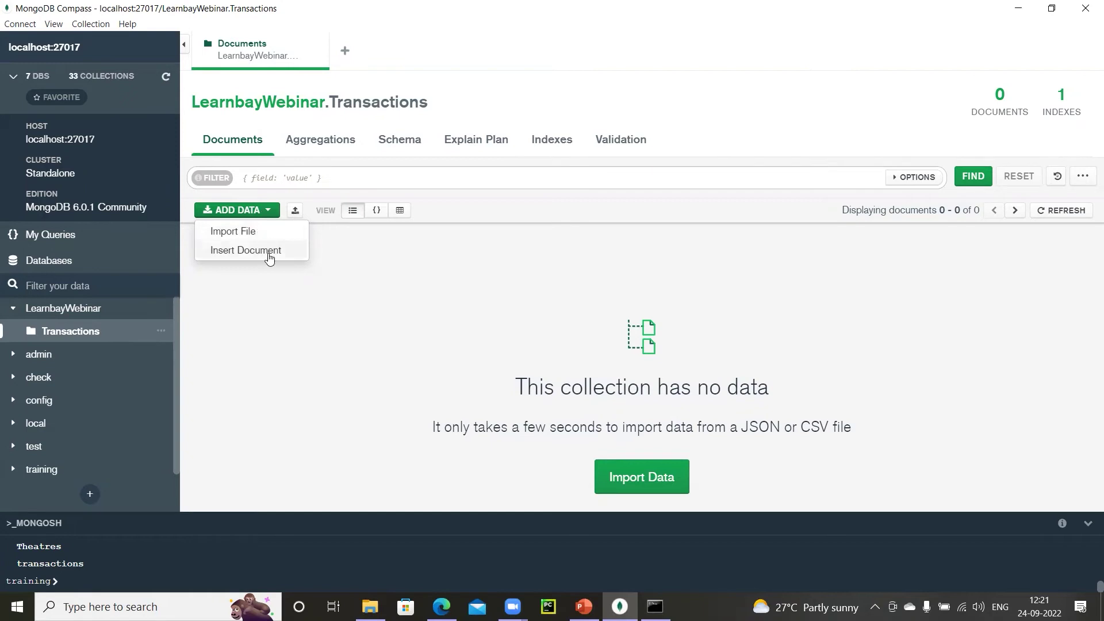
{"action": "left_click", "coordinate": [516, 323]}
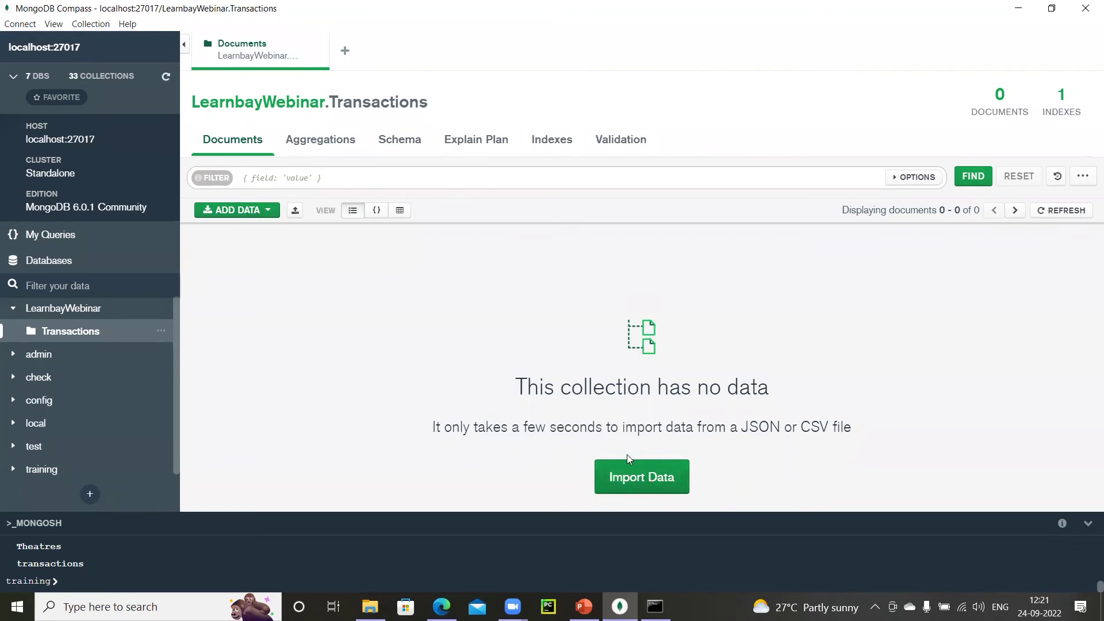
{"action": "left_click", "coordinate": [237, 211]}
{"action": "left_click", "coordinate": [237, 231]}
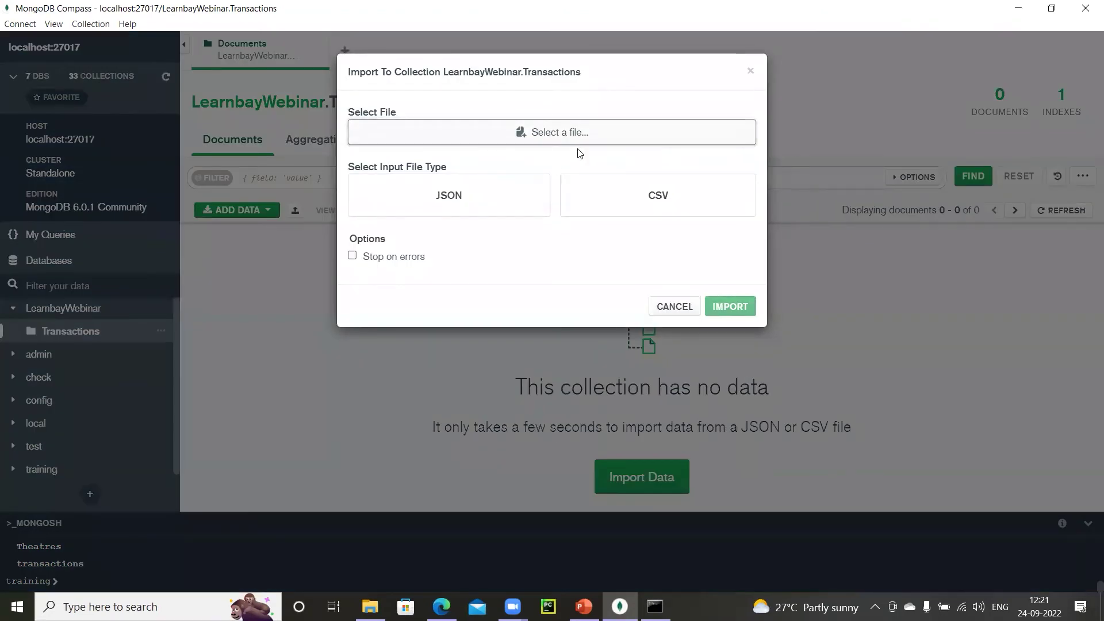
{"action": "left_click", "coordinate": [545, 140]}
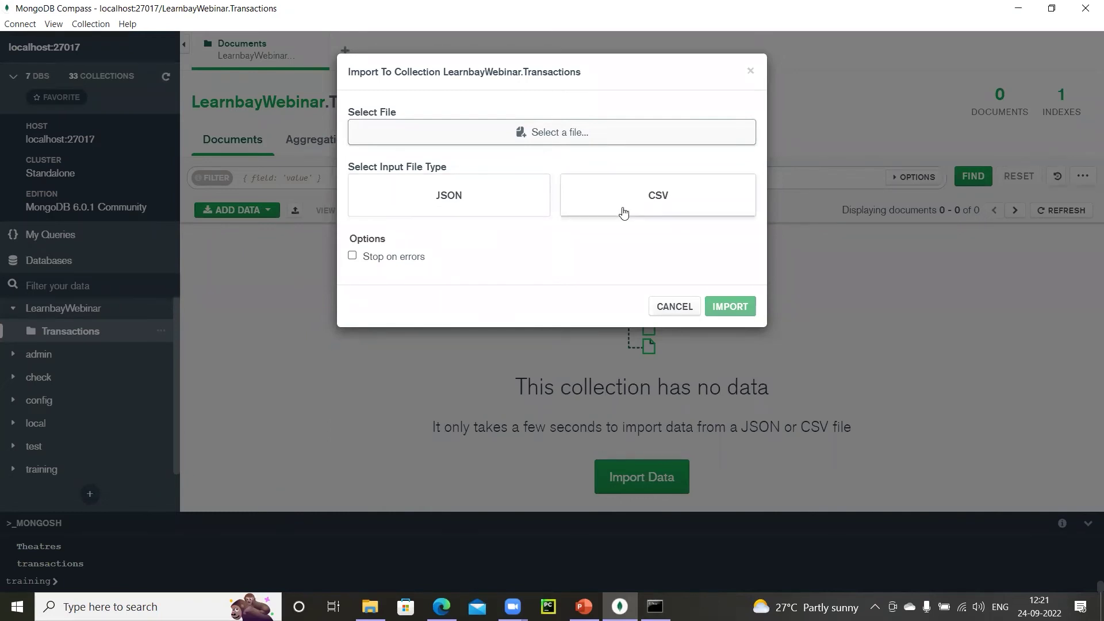
Switch to File Explorer, view the contents of transactions.json in the Webinar folder, and close the file
{"action": "left_click", "coordinate": [369, 607]}
{"action": "double_click", "coordinate": [325, 449]}
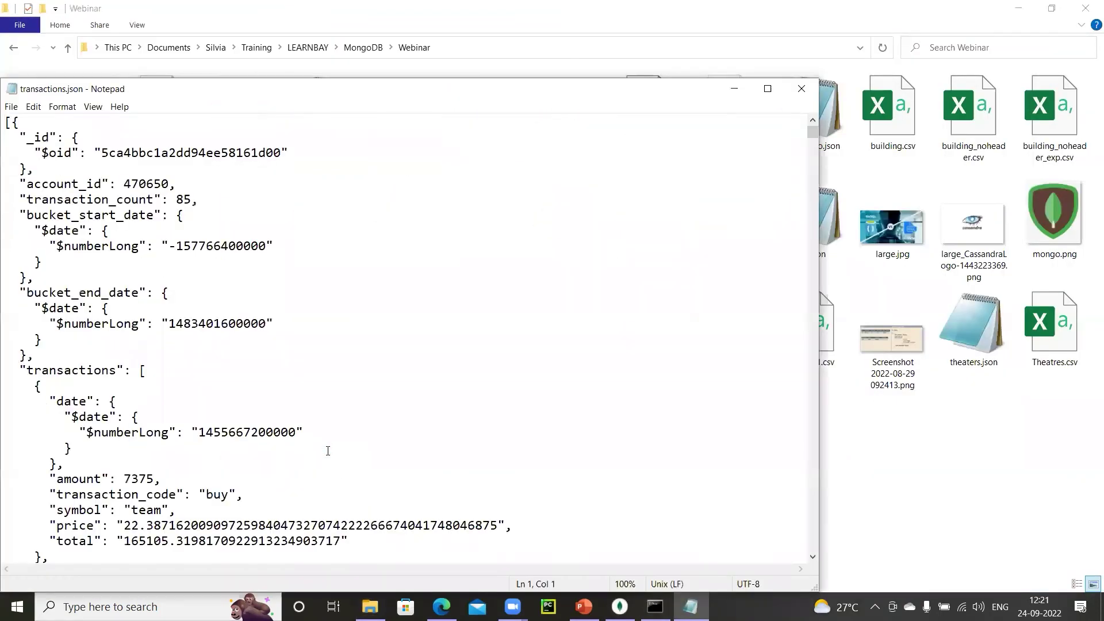
{"action": "left_click", "coordinate": [801, 88]}
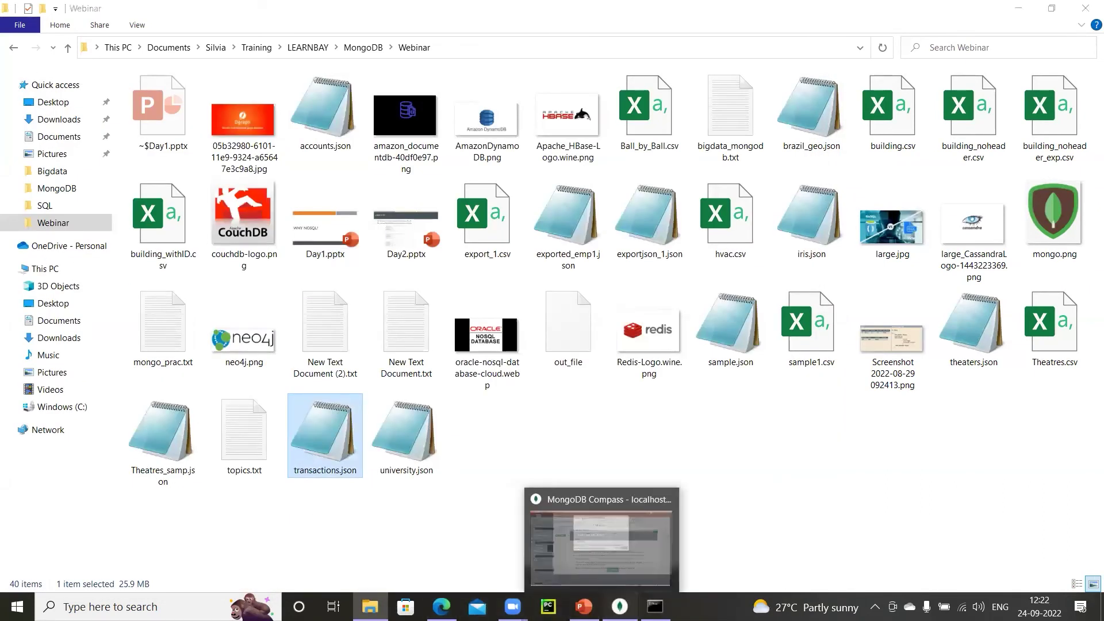
Switch back to MongoDB Compass and import transactions.json from the Webinar folder into the Transactions collection with JSON as the input file type
{"action": "left_click", "coordinate": [619, 607]}
{"action": "left_click", "coordinate": [476, 207]}
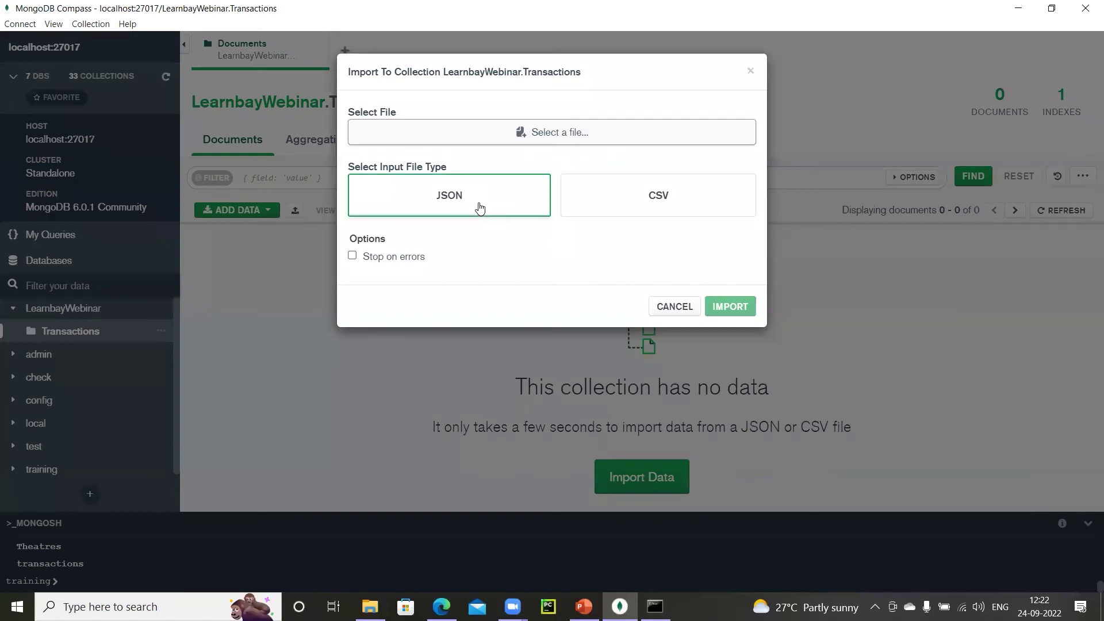
{"action": "left_click", "coordinate": [582, 135]}
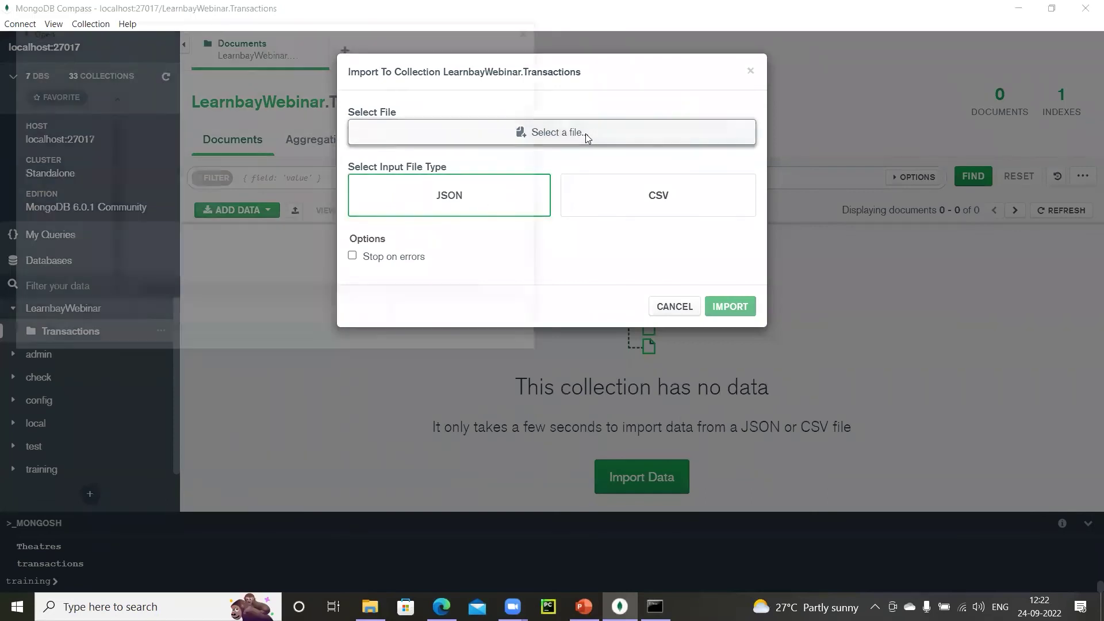
{"action": "left_click", "coordinate": [58, 185]}
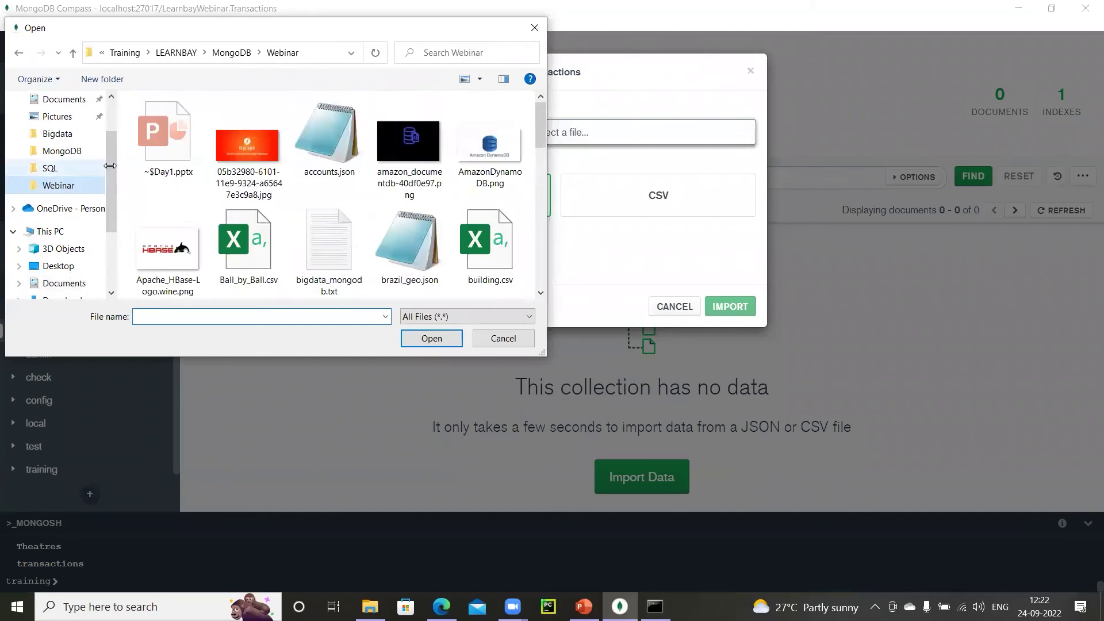
{"action": "left_click_drag", "start_coordinate": [541, 134], "coordinate": [540, 286]}
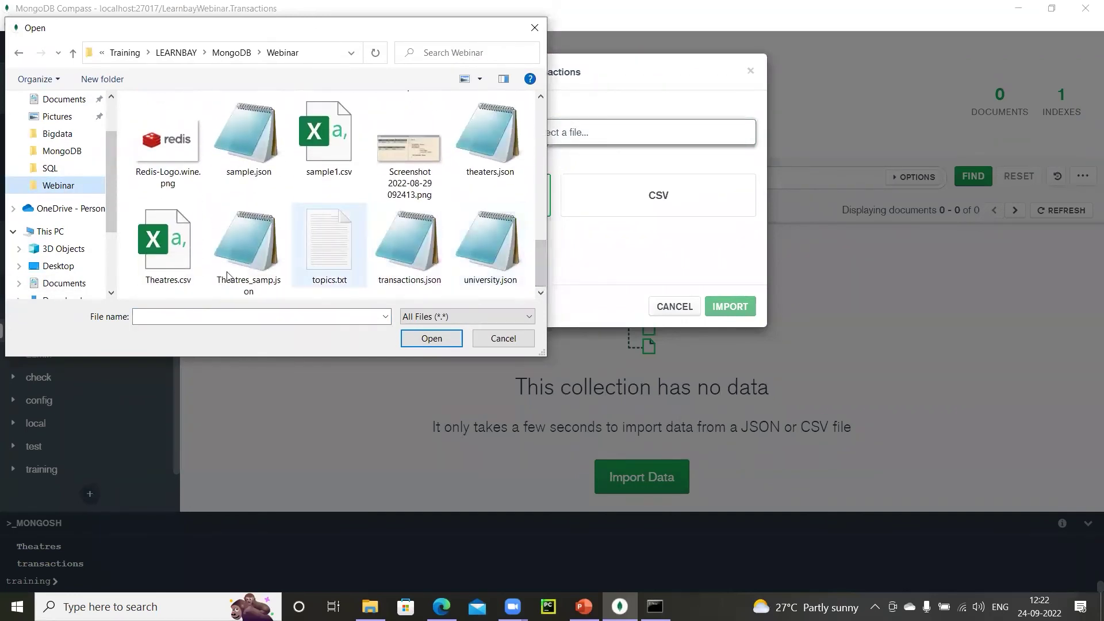
{"action": "left_click", "coordinate": [403, 241]}
{"action": "left_click", "coordinate": [425, 340]}
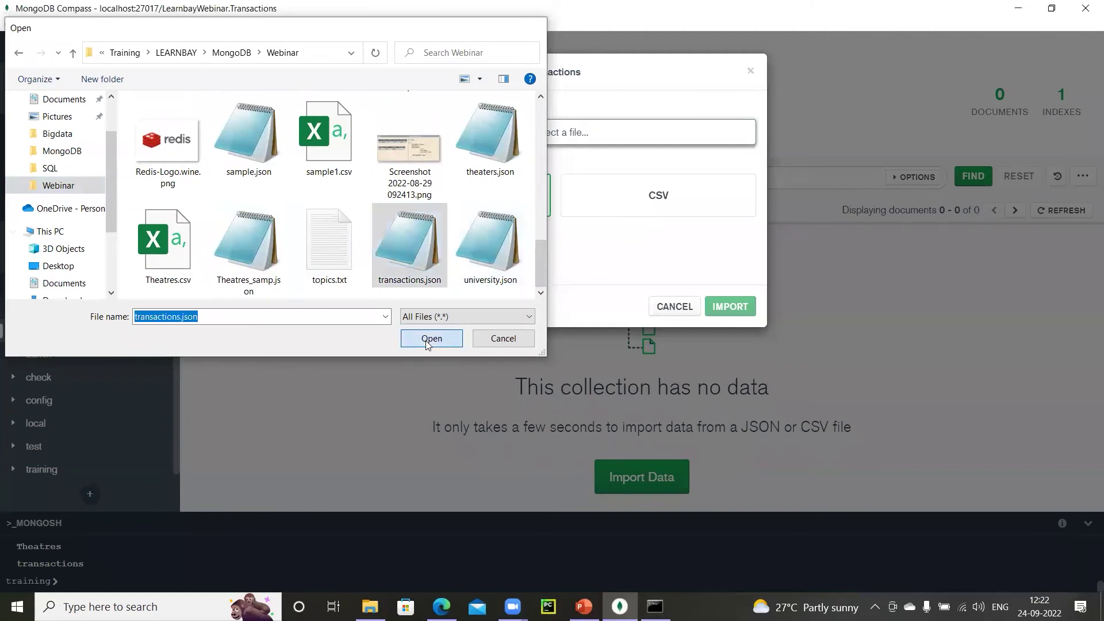
{"action": "left_click", "coordinate": [742, 308]}
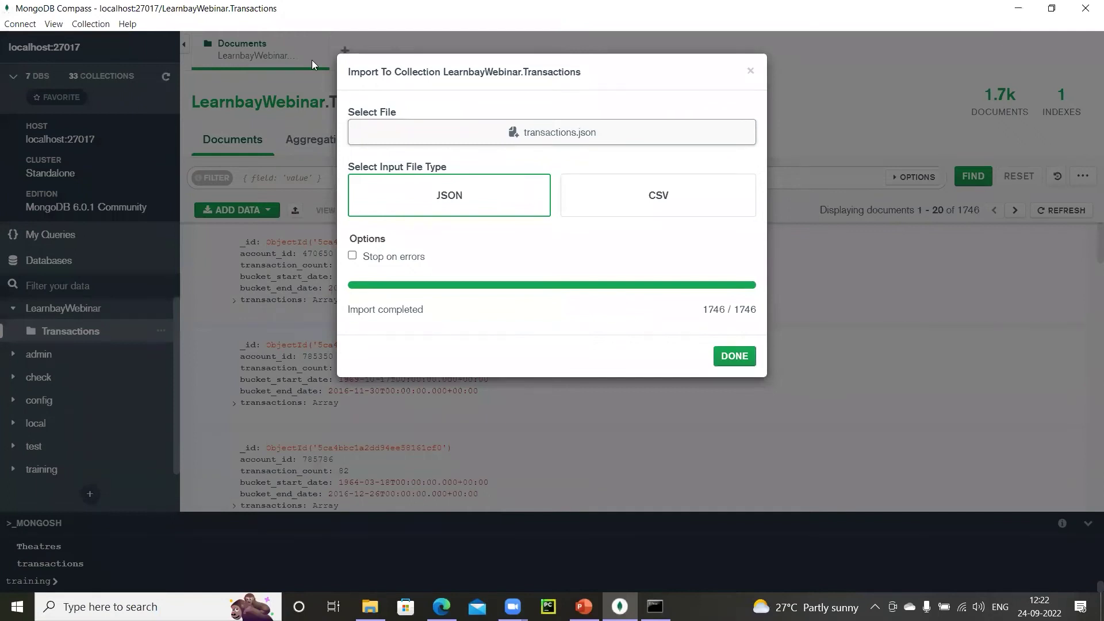
{"action": "left_click_drag", "start_coordinate": [503, 234], "coordinate": [564, 374]}
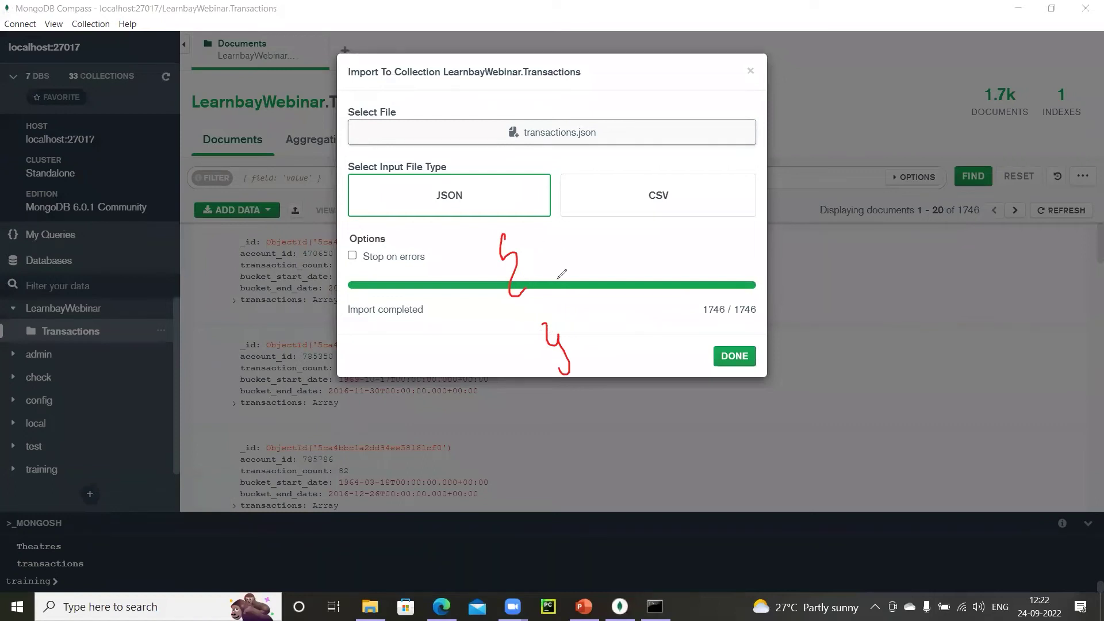
{"action": "left_click_drag", "start_coordinate": [552, 258], "coordinate": [557, 282]}
{"action": "left_click_drag", "start_coordinate": [570, 260], "coordinate": [573, 276]}
{"action": "left_click", "coordinate": [576, 265]}
{"action": "mouse_move", "coordinate": [592, 233]}
{"action": "left_mouse_down"}
{"action": "mouse_move", "coordinate": [585, 267]}
{"action": "mouse_move", "coordinate": [614, 265]}
{"action": "mouse_move", "coordinate": [611, 281]}
{"action": "left_mouse_up"}
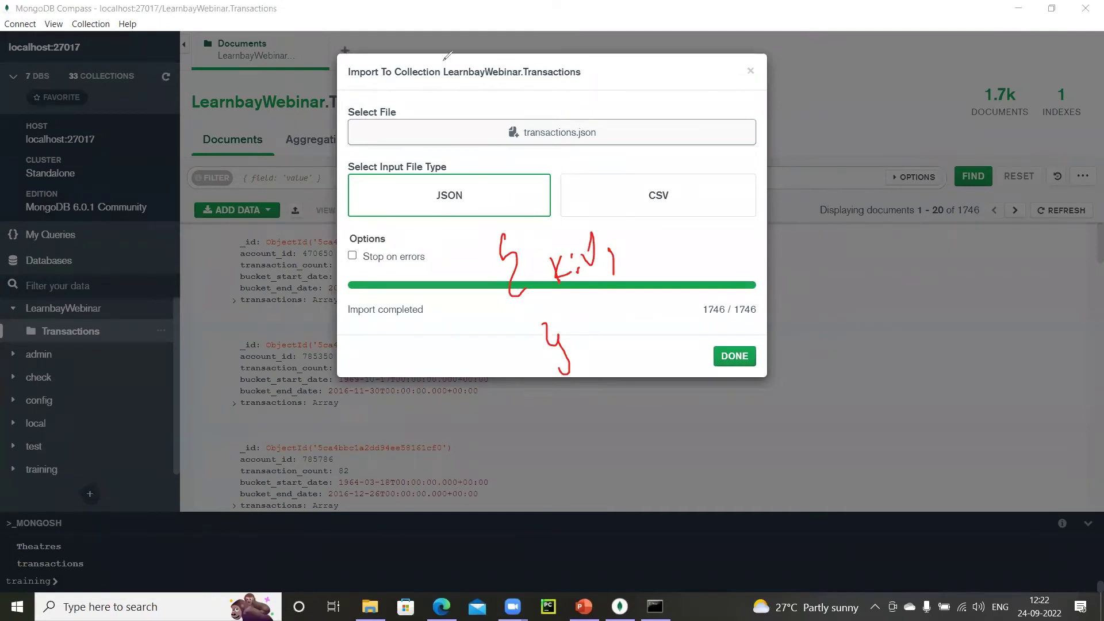
{"action": "key", "text": "e"}
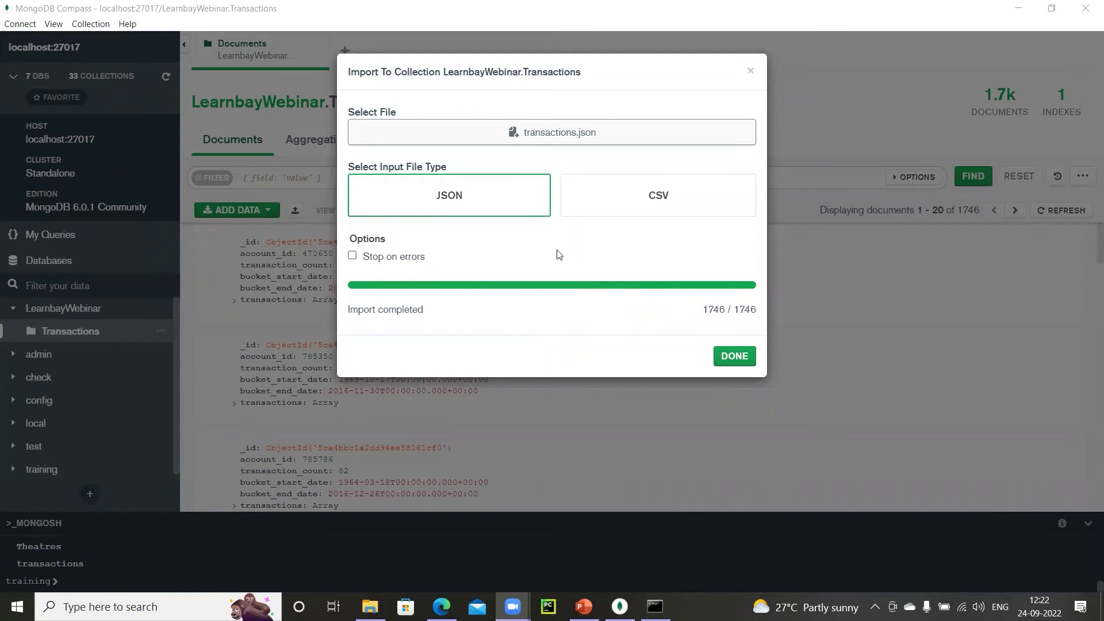
Close the completed import and briefly expand the transactions array of the first document, then collapse it
{"action": "left_click", "coordinate": [736, 355]}
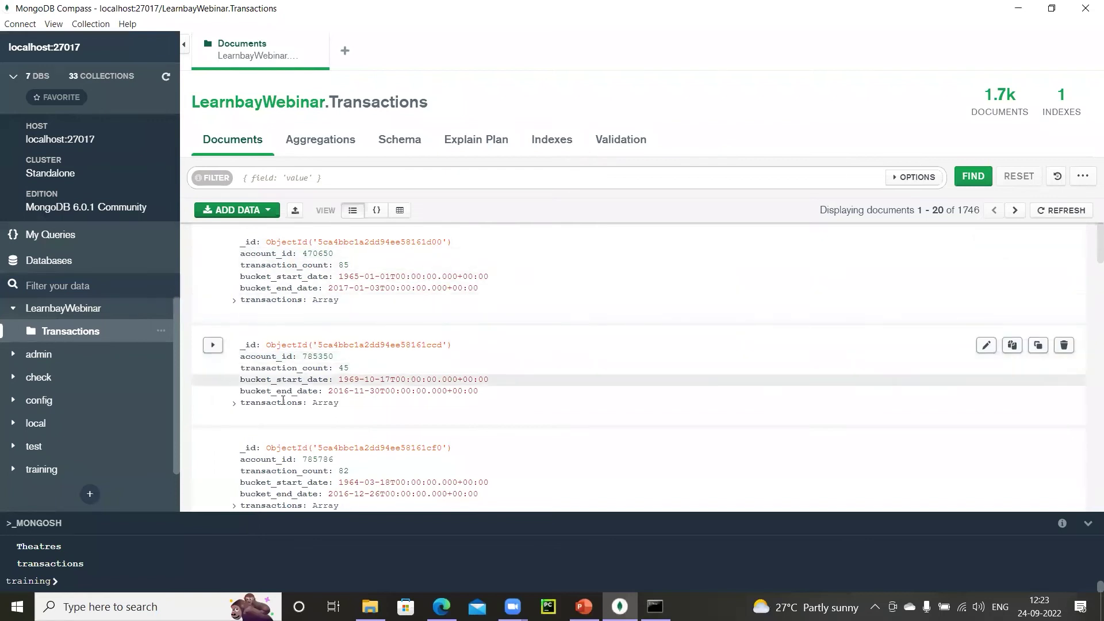
{"action": "left_click", "coordinate": [234, 301]}
{"action": "left_click", "coordinate": [234, 301]}
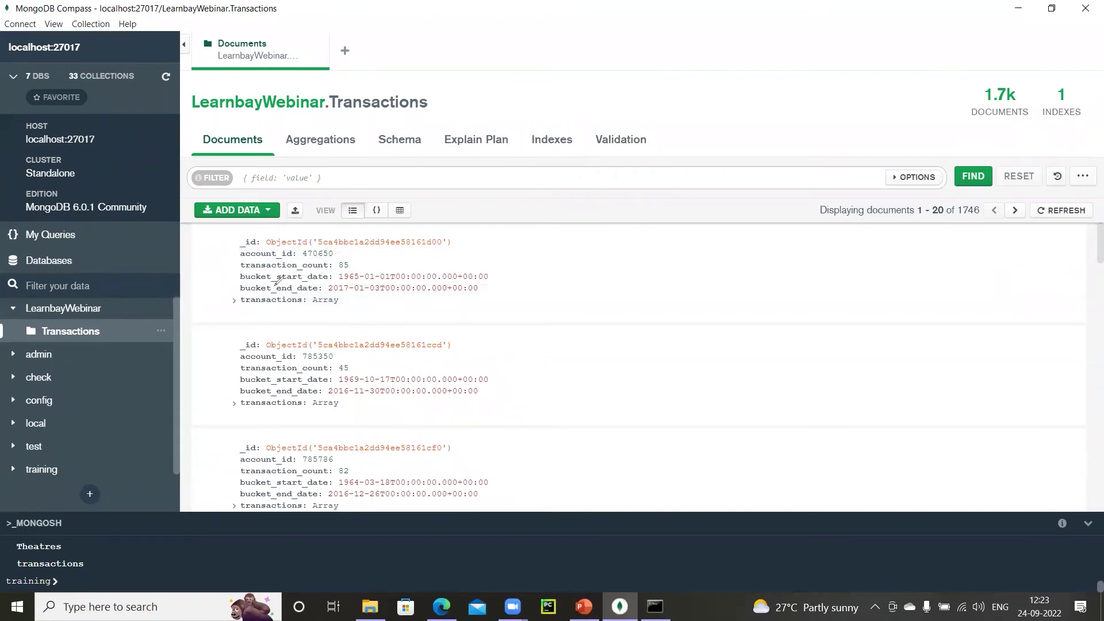
{"action": "left_click_drag", "start_coordinate": [460, 235], "coordinate": [499, 209]}
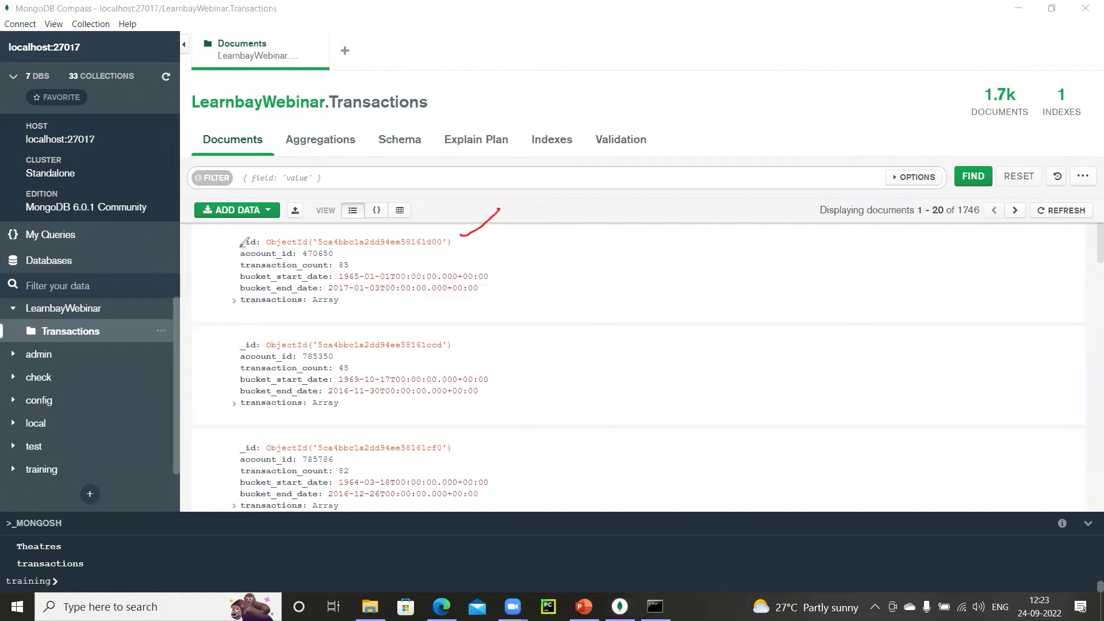
{"action": "left_click_drag", "start_coordinate": [249, 253], "coordinate": [273, 250]}
{"action": "mouse_move", "coordinate": [347, 252]}
{"action": "left_mouse_down"}
{"action": "mouse_move", "coordinate": [368, 235]}
{"action": "mouse_move", "coordinate": [397, 236]}
{"action": "left_mouse_up"}
{"action": "mouse_move", "coordinate": [501, 278]}
{"action": "left_mouse_down"}
{"action": "mouse_move", "coordinate": [513, 269]}
{"action": "mouse_move", "coordinate": [509, 280]}
{"action": "left_mouse_up"}
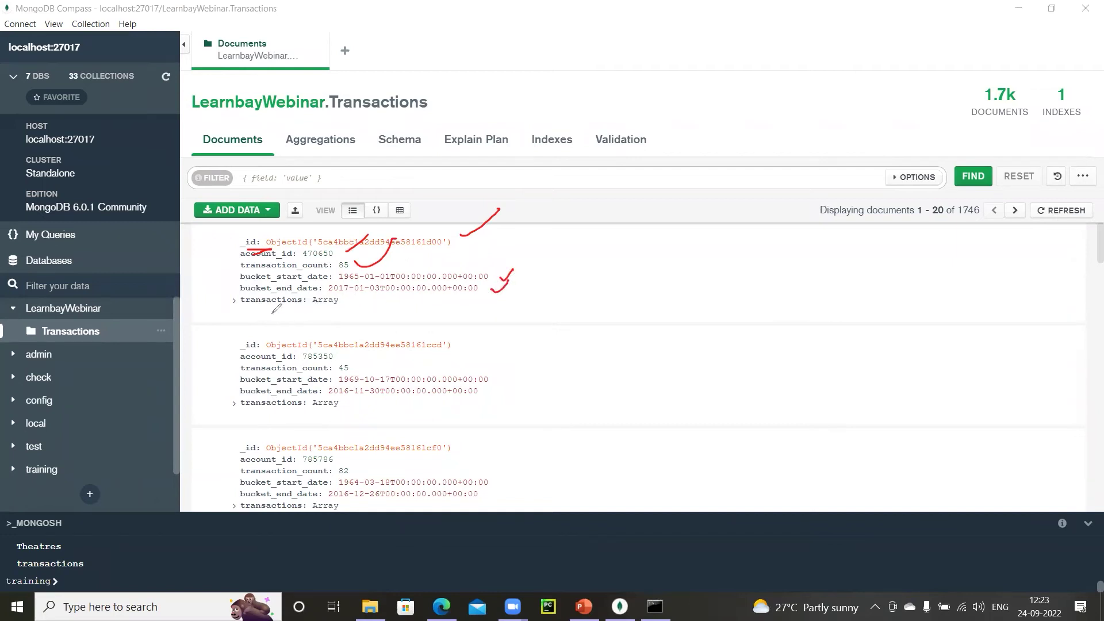
{"action": "left_click_drag", "start_coordinate": [315, 305], "coordinate": [346, 299]}
{"action": "key", "text": "Escape"}
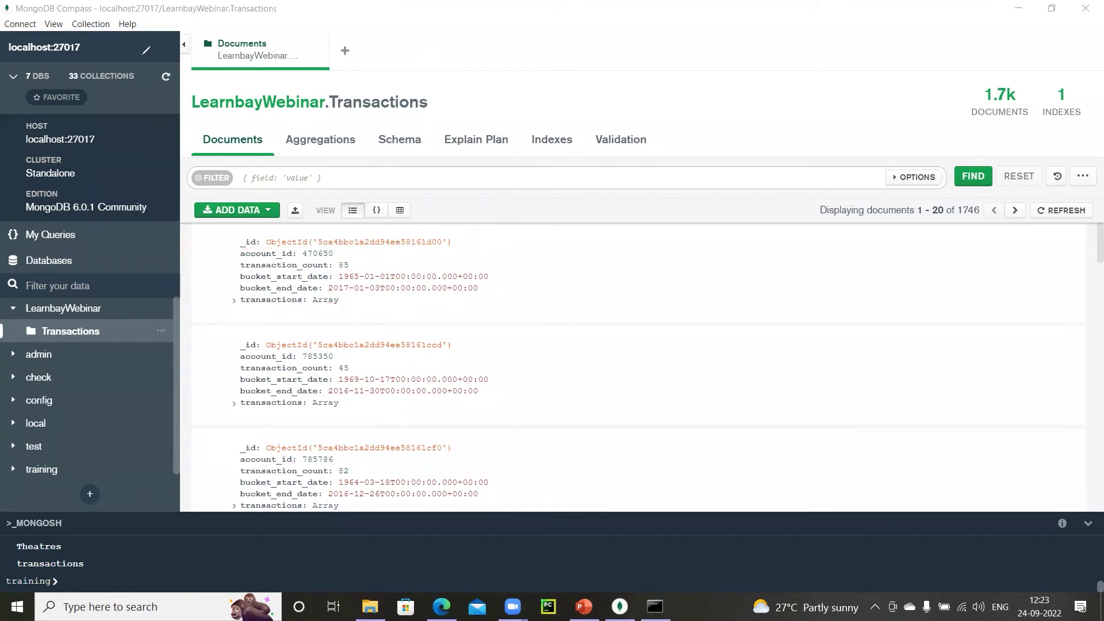
Expand the transactions array of the first document to view its objects
{"action": "left_click", "coordinate": [234, 300]}
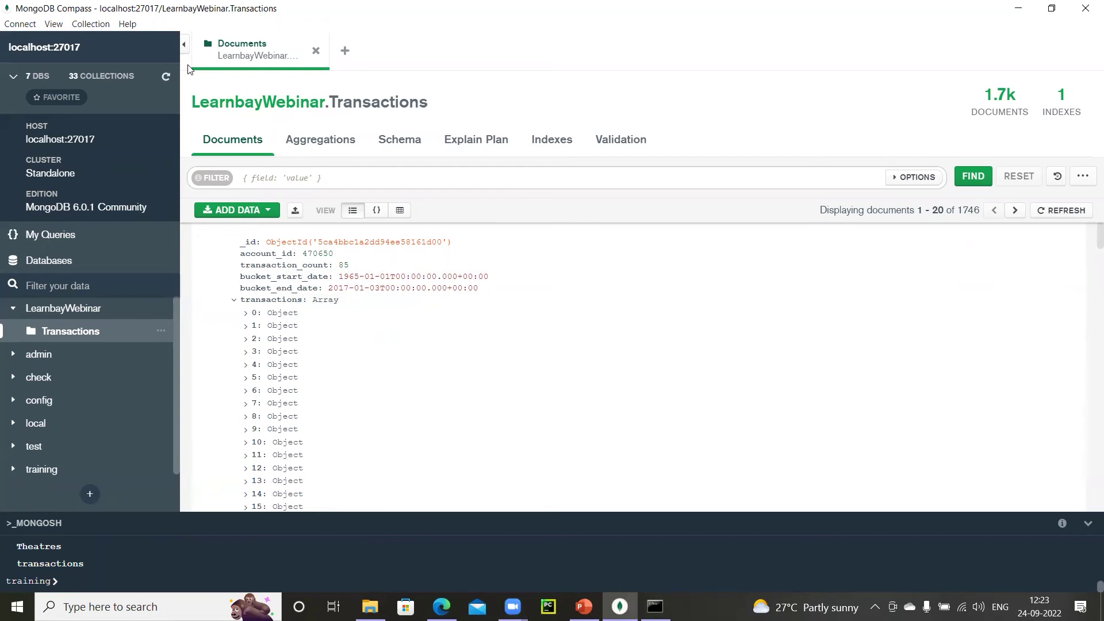
{"action": "mouse_move", "coordinate": [517, 303]}
{"action": "left_mouse_down"}
{"action": "mouse_move", "coordinate": [521, 347]}
{"action": "mouse_move", "coordinate": [550, 303]}
{"action": "mouse_move", "coordinate": [555, 315]}
{"action": "left_mouse_up"}
{"action": "left_click_drag", "start_coordinate": [567, 296], "coordinate": [561, 327]}
{"action": "left_click_drag", "start_coordinate": [555, 275], "coordinate": [578, 291]}
{"action": "left_click_drag", "start_coordinate": [585, 299], "coordinate": [586, 305]}
{"action": "left_click_drag", "start_coordinate": [601, 265], "coordinate": [624, 310]}
{"action": "left_click_drag", "start_coordinate": [816, 221], "coordinate": [829, 268]}
{"action": "mouse_move", "coordinate": [669, 273]}
{"action": "left_mouse_down"}
{"action": "mouse_move", "coordinate": [670, 284]}
{"action": "mouse_move", "coordinate": [688, 281]}
{"action": "mouse_move", "coordinate": [685, 270]}
{"action": "mouse_move", "coordinate": [766, 266]}
{"action": "left_mouse_up"}
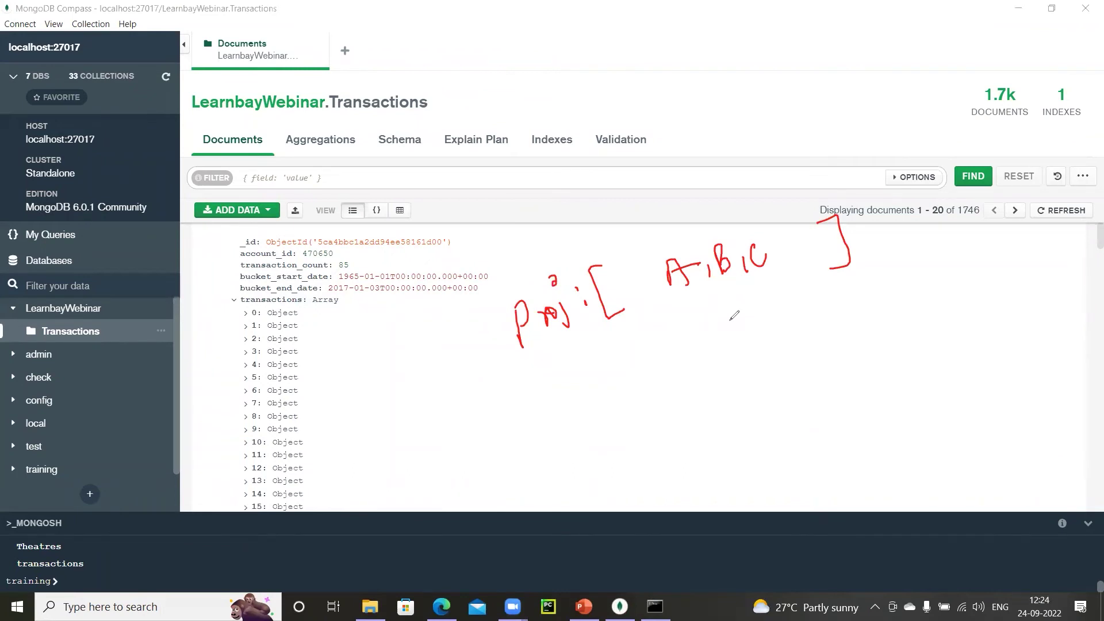
{"action": "mouse_move", "coordinate": [624, 340]}
{"action": "left_mouse_down"}
{"action": "mouse_move", "coordinate": [634, 336]}
{"action": "mouse_move", "coordinate": [662, 375]}
{"action": "left_mouse_up"}
{"action": "mouse_move", "coordinate": [682, 292]}
{"action": "left_mouse_down"}
{"action": "mouse_move", "coordinate": [688, 306]}
{"action": "mouse_move", "coordinate": [700, 304]}
{"action": "mouse_move", "coordinate": [670, 356]}
{"action": "mouse_move", "coordinate": [683, 373]}
{"action": "left_mouse_up"}
{"action": "left_click", "coordinate": [697, 320]}
{"action": "mouse_move", "coordinate": [700, 316]}
{"action": "left_mouse_down"}
{"action": "mouse_move", "coordinate": [714, 352]}
{"action": "mouse_move", "coordinate": [726, 350]}
{"action": "left_mouse_up"}
{"action": "mouse_move", "coordinate": [733, 282]}
{"action": "left_mouse_down"}
{"action": "mouse_move", "coordinate": [738, 302]}
{"action": "mouse_move", "coordinate": [746, 291]}
{"action": "mouse_move", "coordinate": [750, 358]}
{"action": "left_mouse_up"}
{"action": "left_click_drag", "start_coordinate": [764, 313], "coordinate": [782, 348]}
{"action": "mouse_move", "coordinate": [783, 268]}
{"action": "left_mouse_down"}
{"action": "mouse_move", "coordinate": [796, 286]}
{"action": "mouse_move", "coordinate": [811, 275]}
{"action": "mouse_move", "coordinate": [828, 338]}
{"action": "left_mouse_up"}
{"action": "mouse_move", "coordinate": [837, 281]}
{"action": "left_mouse_down"}
{"action": "mouse_move", "coordinate": [862, 302]}
{"action": "mouse_move", "coordinate": [864, 323]}
{"action": "mouse_move", "coordinate": [803, 352]}
{"action": "left_mouse_up"}
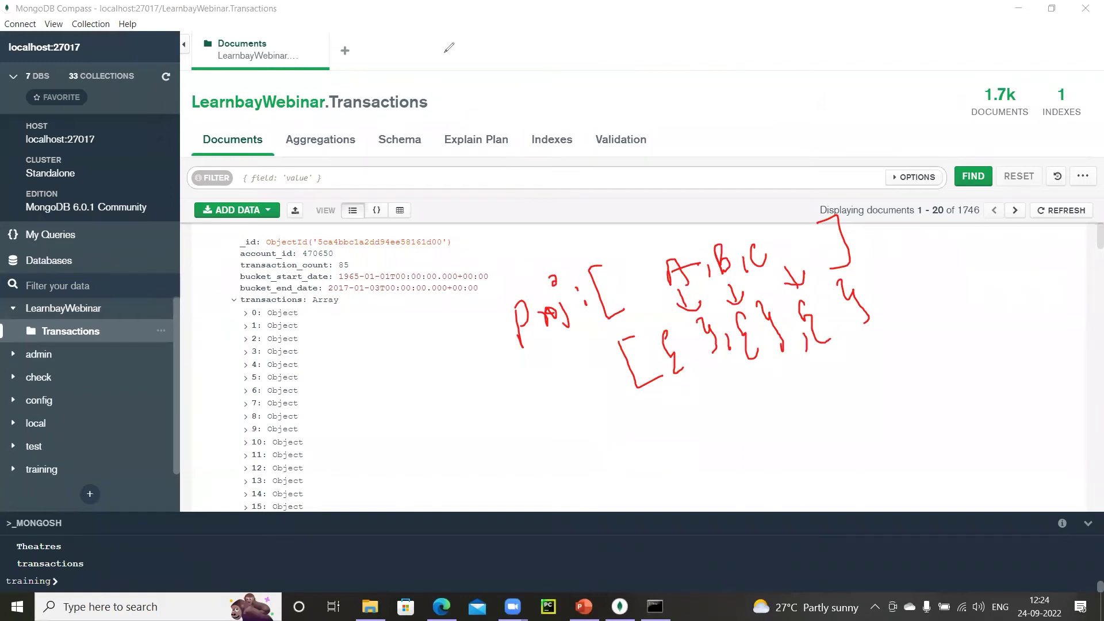
{"action": "key", "text": "Escape"}
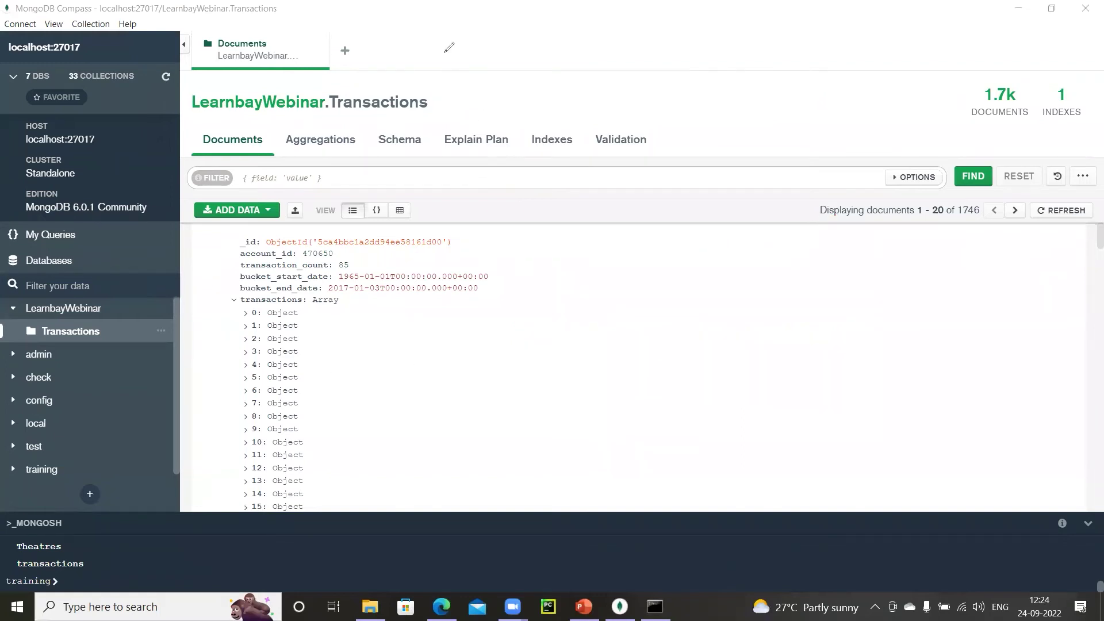
Examine the fields of object 0 in the first document's transactions array, collapse the array, and inspect the document's _id value
{"action": "left_click", "coordinate": [233, 301]}
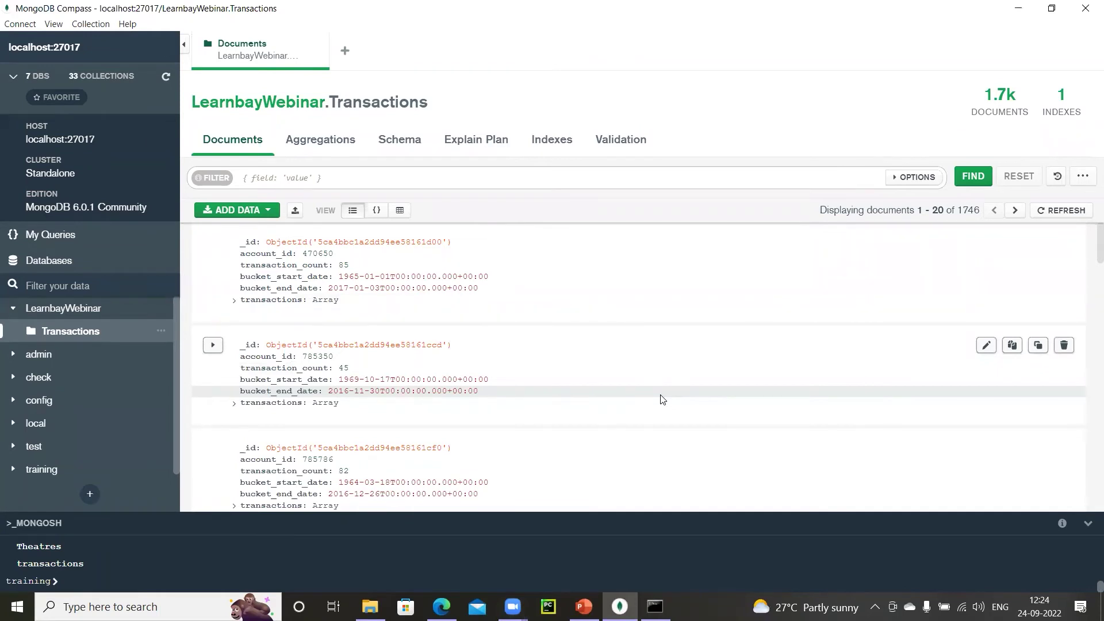
{"action": "left_click", "coordinate": [236, 301]}
{"action": "left_click", "coordinate": [246, 313]}
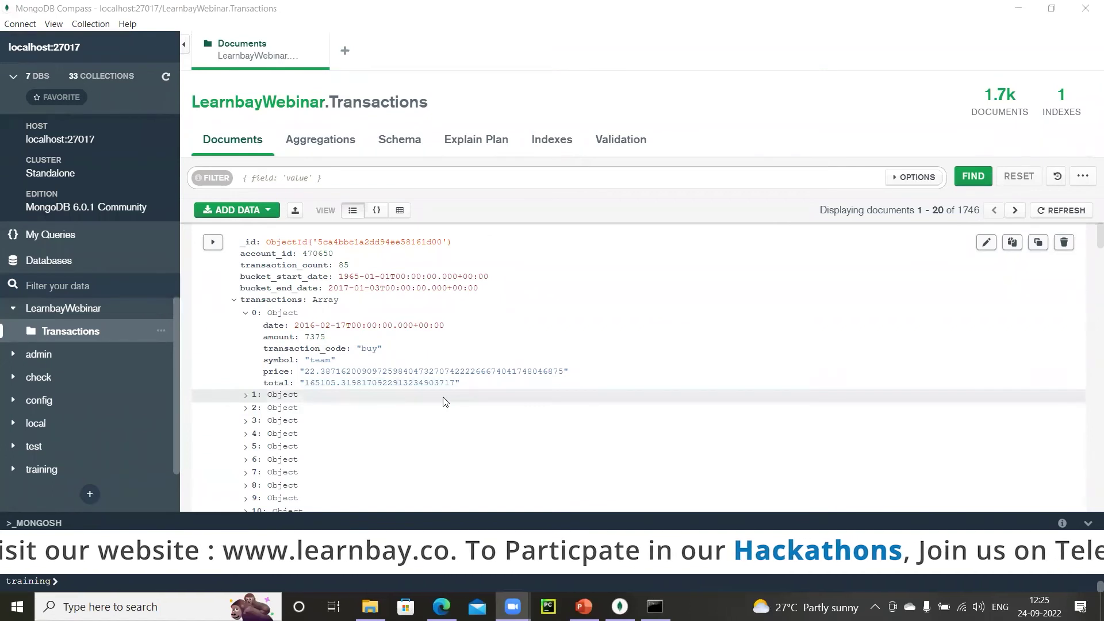
{"action": "left_click", "coordinate": [233, 299]}
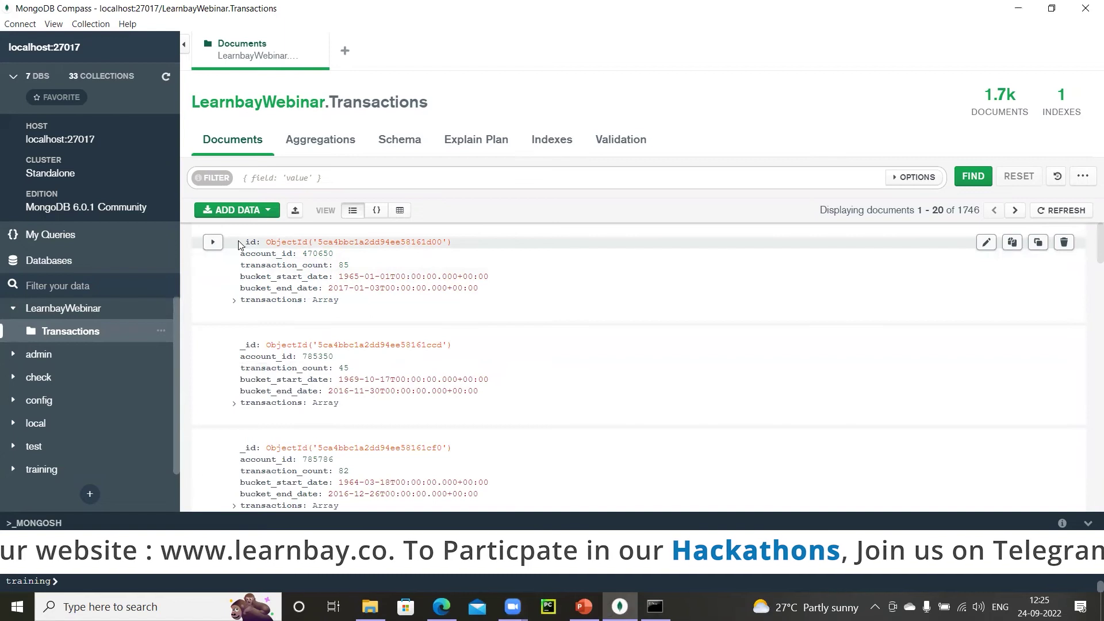
{"action": "left_click_drag", "start_coordinate": [268, 243], "coordinate": [476, 244]}
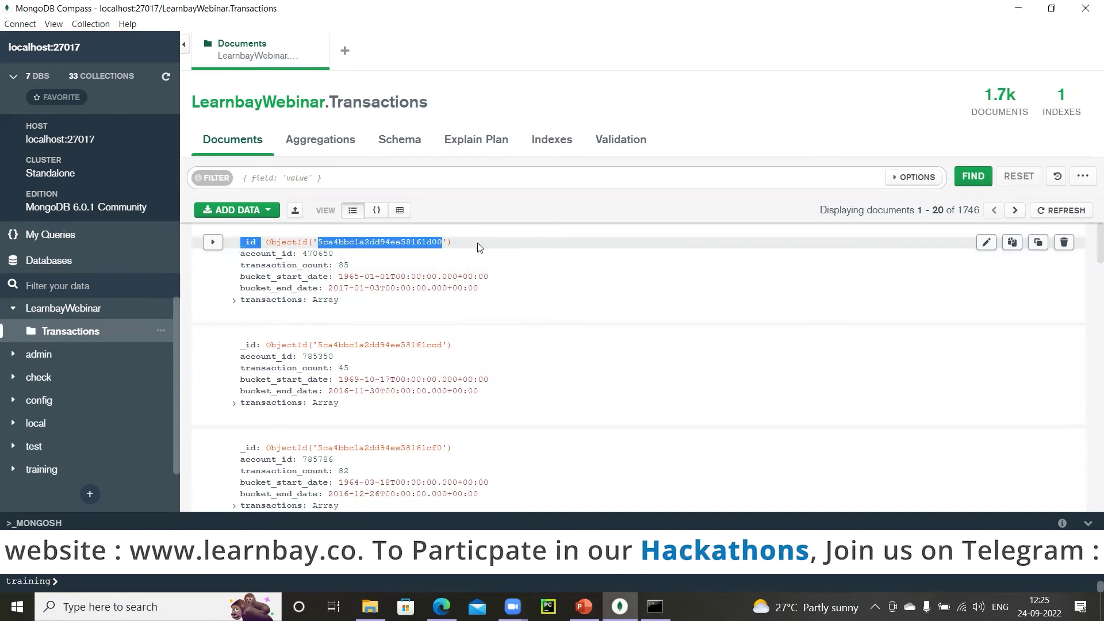
{"action": "left_click", "coordinate": [649, 291]}
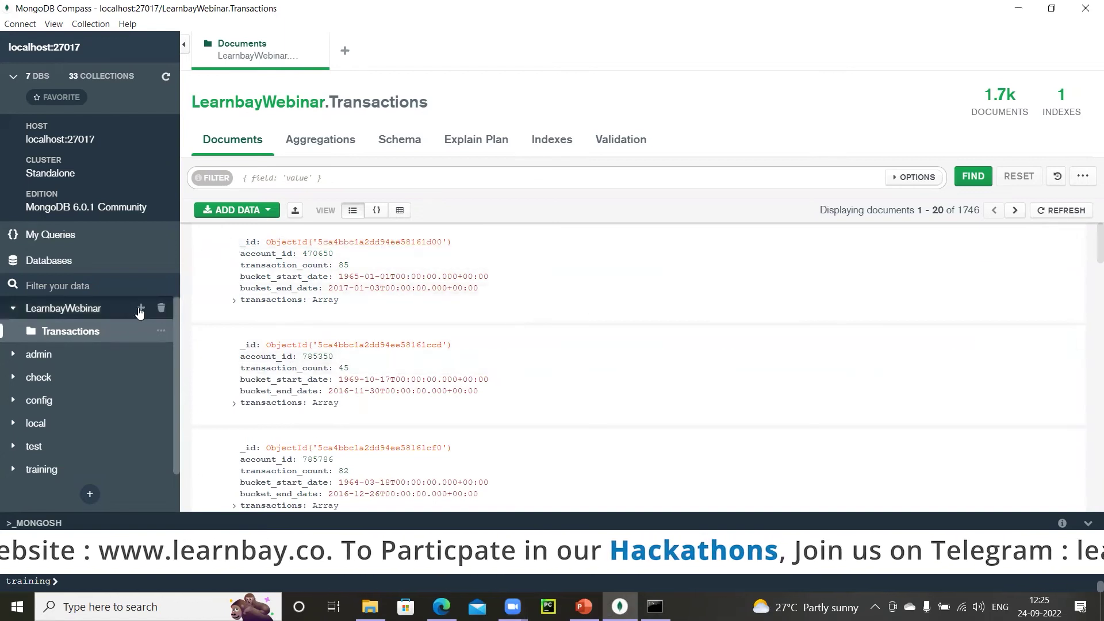
View the collection list of the LearnbayWebinar database and reopen the Transactions collection
{"action": "left_click", "coordinate": [114, 313]}
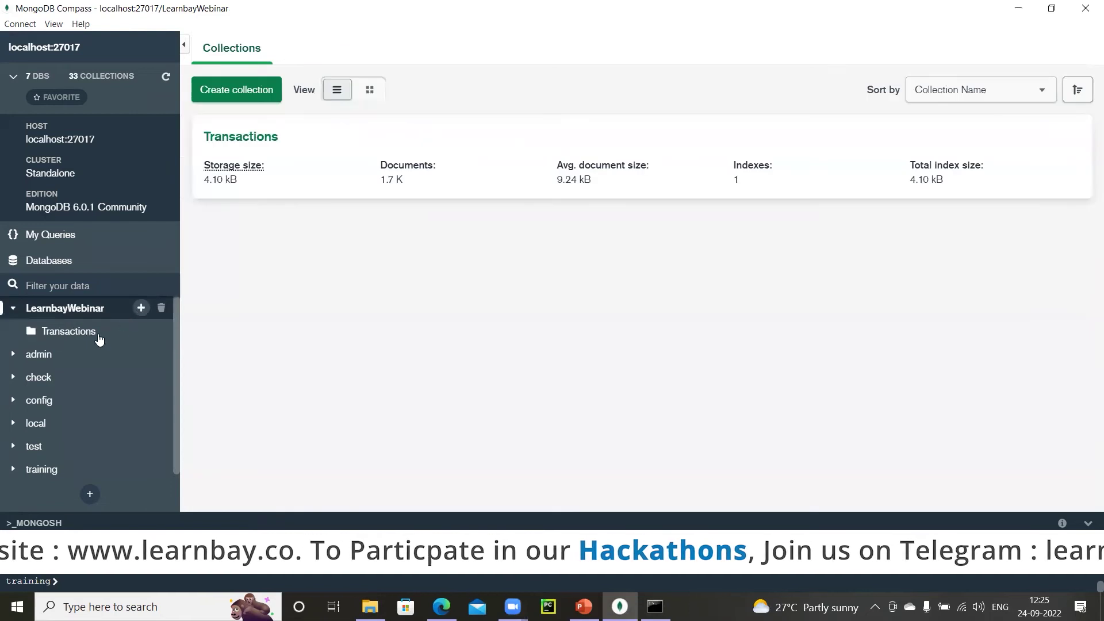
{"action": "left_click", "coordinate": [89, 337]}
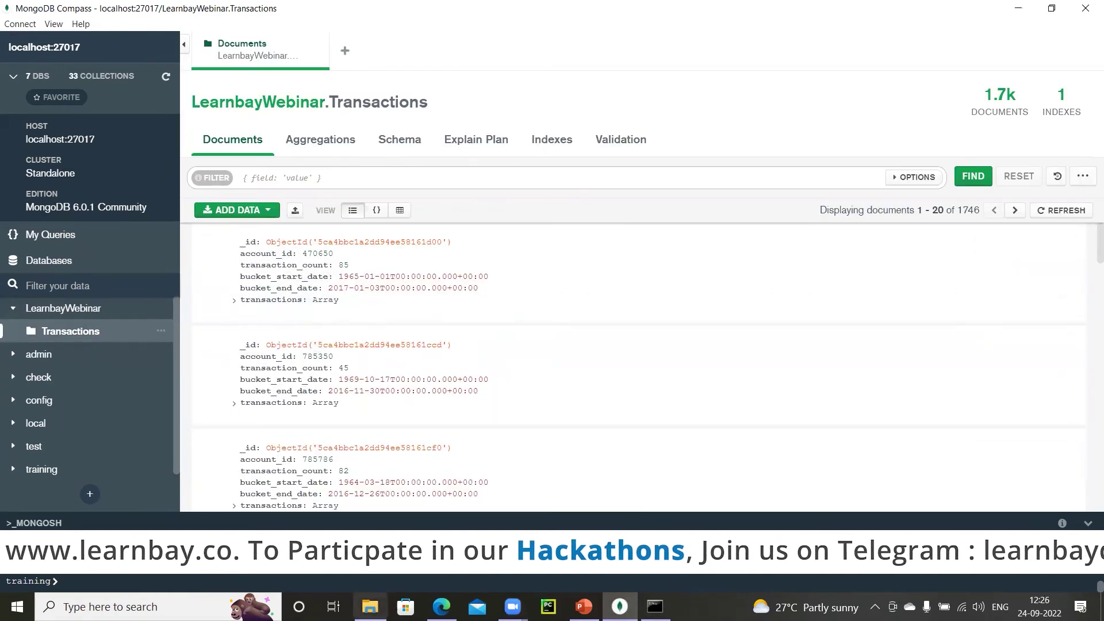
Switch to File Explorer to look over the files in the Webinar folder, and return to MongoDB Compass
{"action": "key", "text": "alt+Tab"}
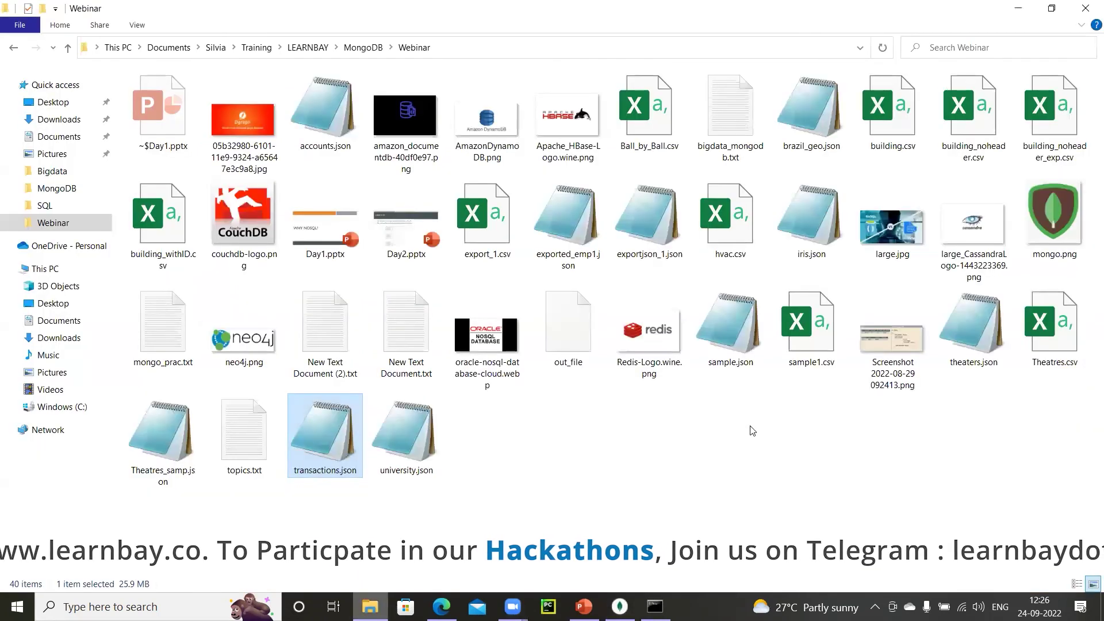
{"action": "left_click", "coordinate": [752, 430]}
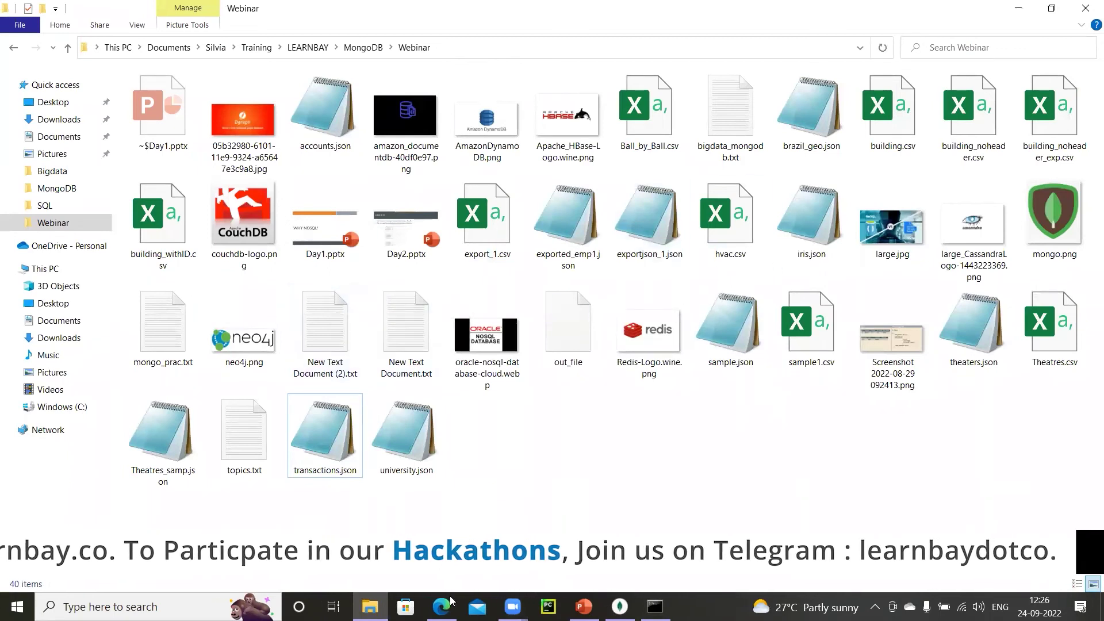
{"action": "key", "text": "alt+Tab"}
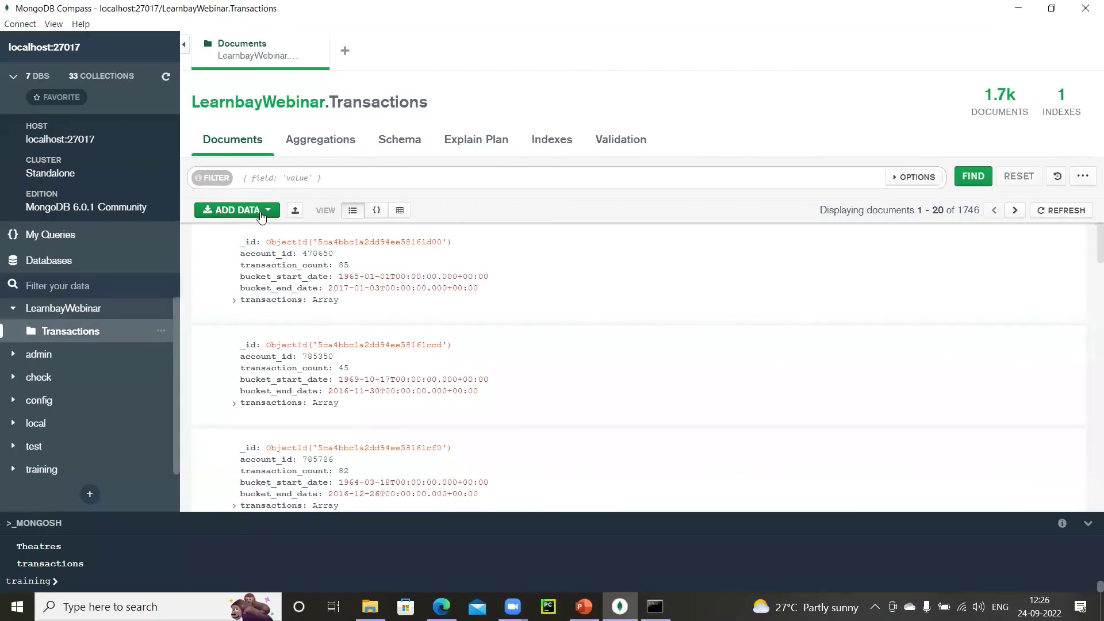
Start a file import into the Transactions collection with CSV as the input file type and building.csv from the Webinar folder selected
{"action": "left_click", "coordinate": [261, 210]}
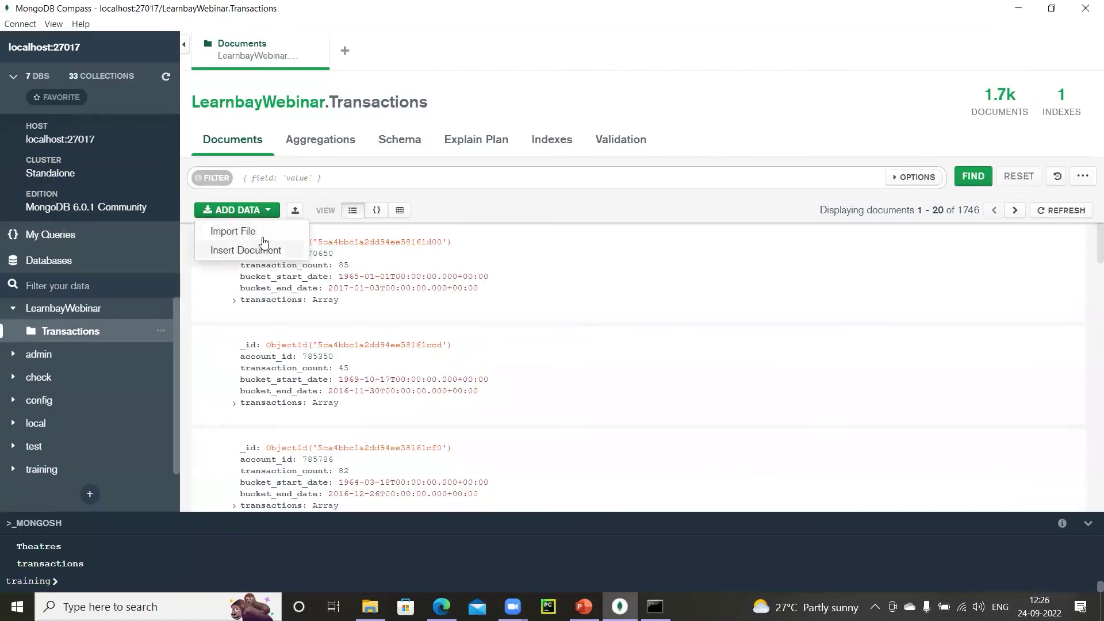
{"action": "left_click", "coordinate": [258, 230]}
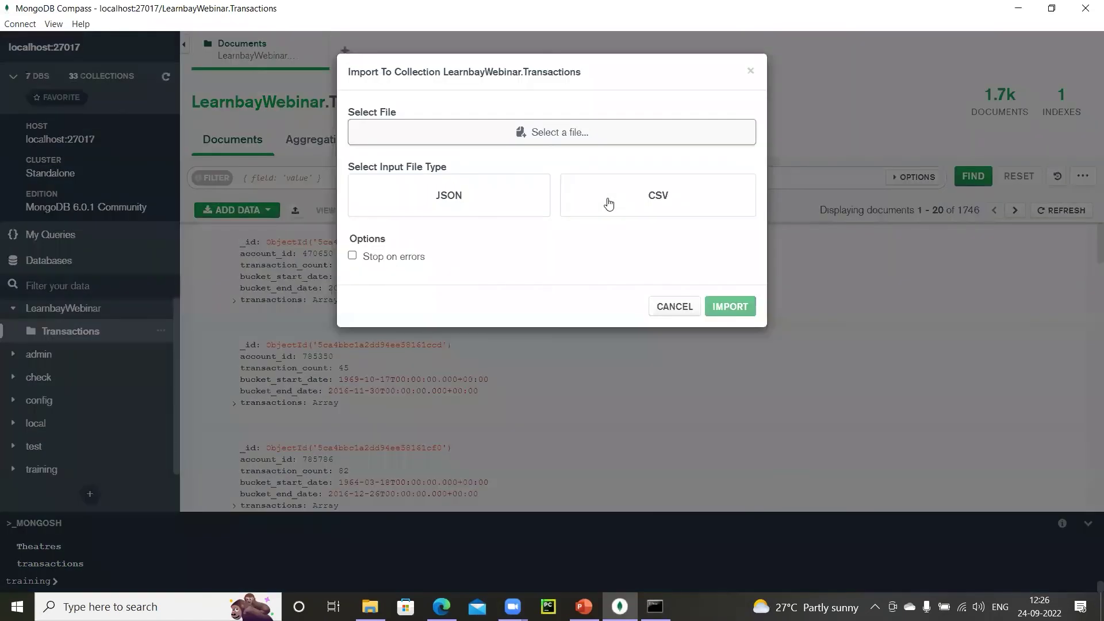
{"action": "left_click", "coordinate": [608, 204]}
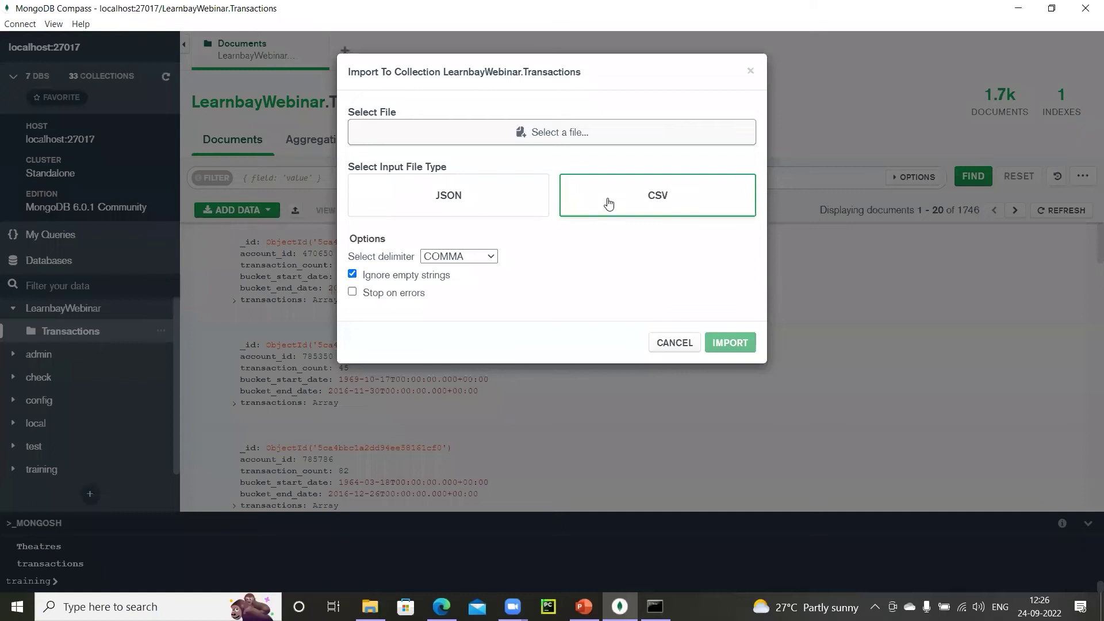
{"action": "left_click", "coordinate": [609, 133]}
{"action": "left_click_drag", "start_coordinate": [538, 120], "coordinate": [538, 140]}
{"action": "left_click", "coordinate": [504, 161]}
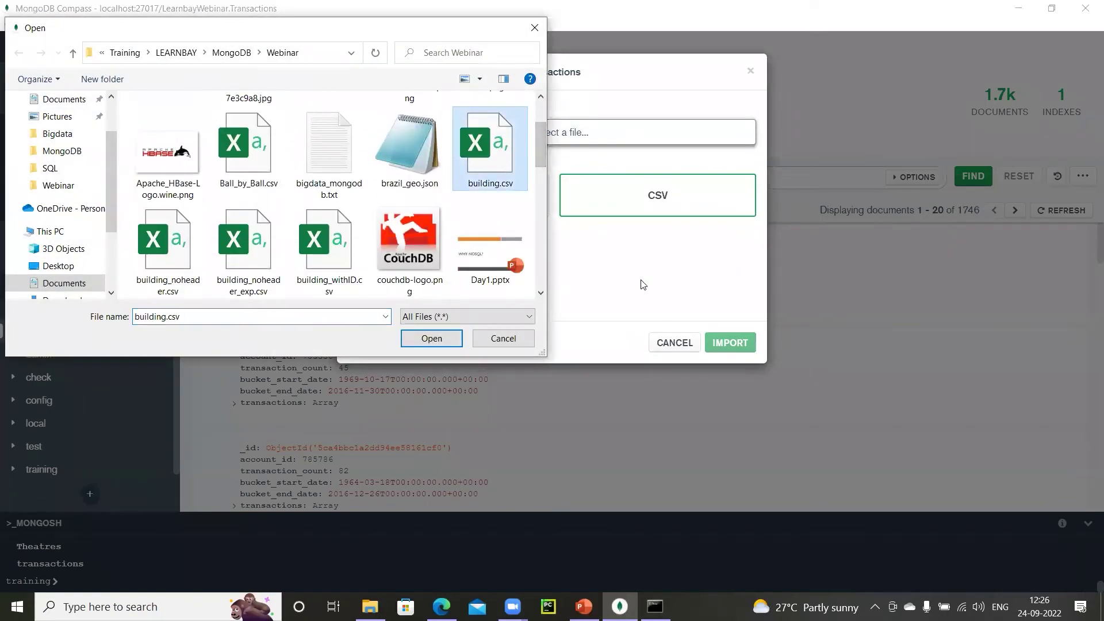
{"action": "key", "text": "Return"}
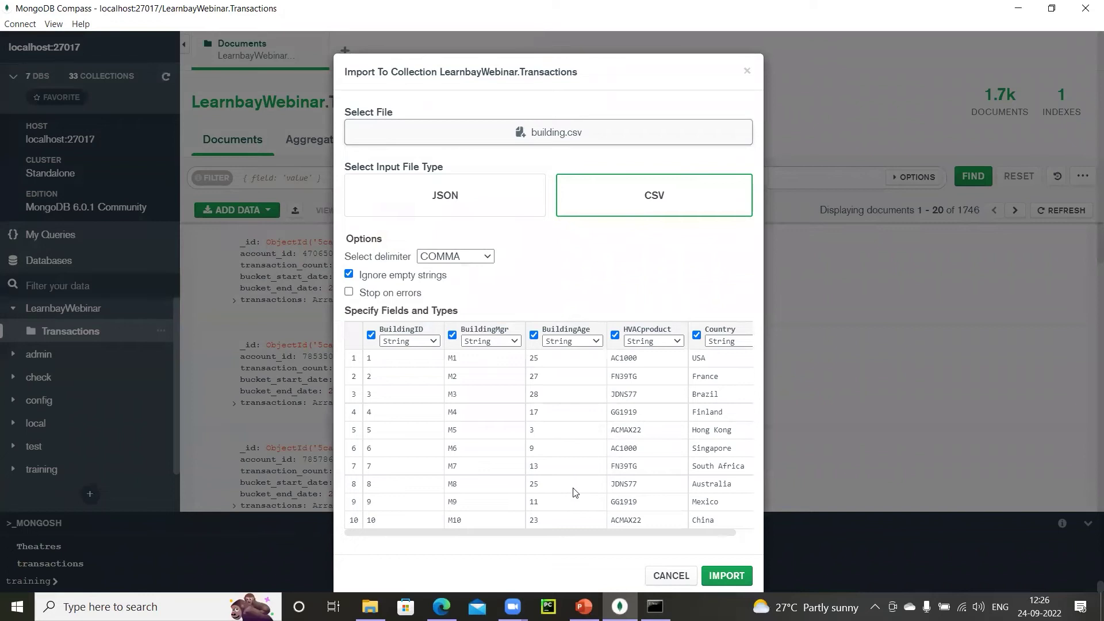
Examine the columns in the building.csv preview, the available delimiters, and the data types offered for BuildingID
{"action": "scroll", "coordinate": [573, 492], "scroll_direction": "right", "scroll_amount": 1}
{"action": "scroll", "coordinate": [573, 491], "scroll_direction": "left", "scroll_amount": 1}
{"action": "left_click", "coordinate": [492, 258]}
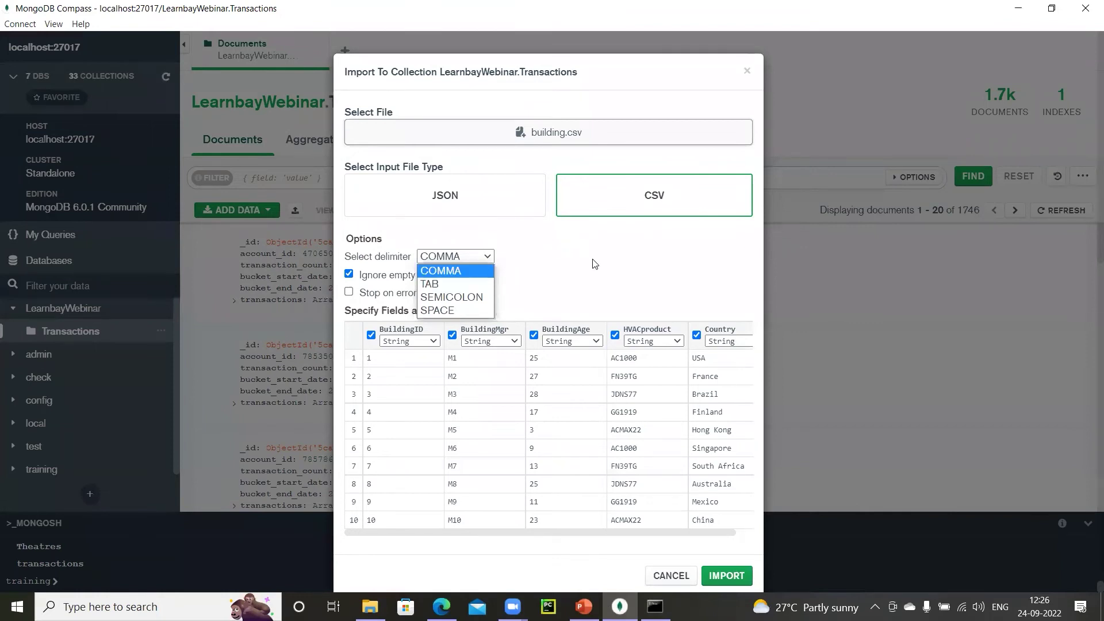
{"action": "left_click", "coordinate": [594, 264]}
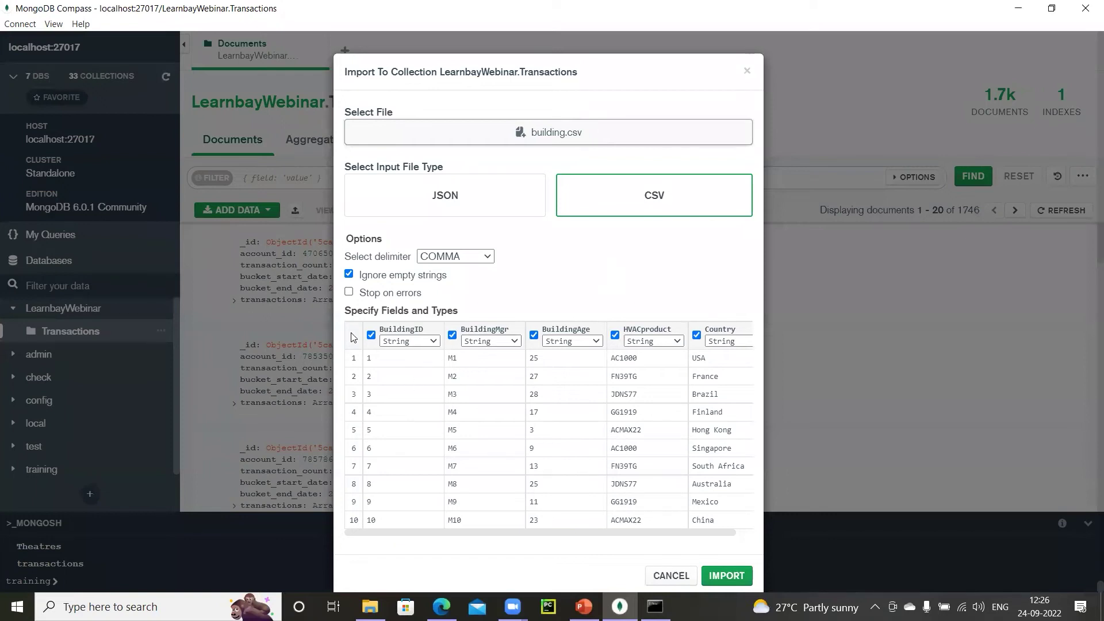
{"action": "left_click", "coordinate": [434, 342]}
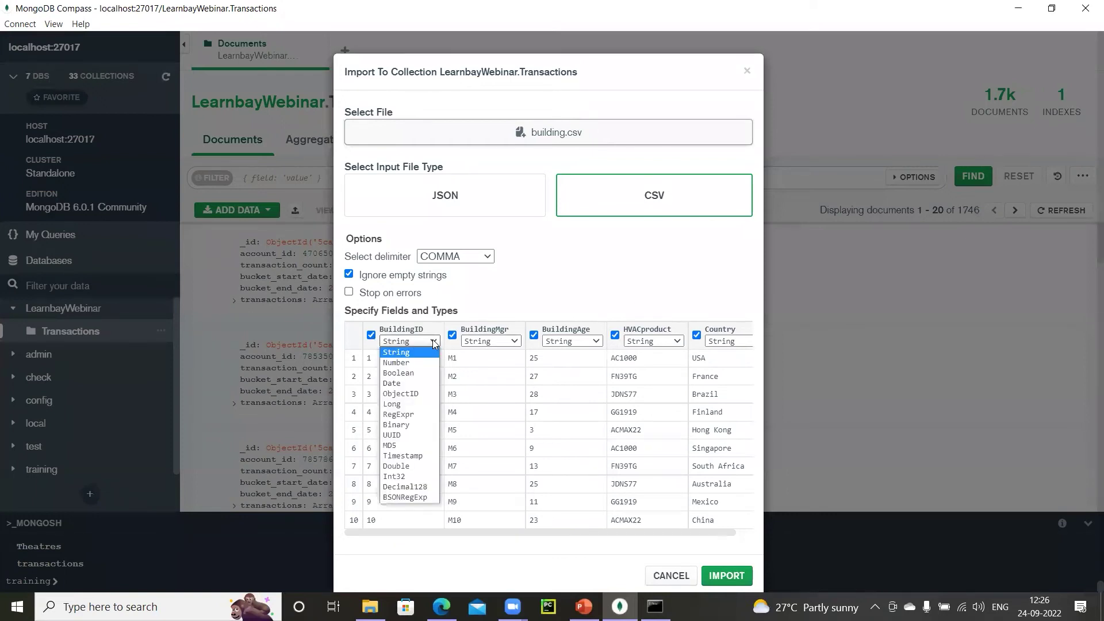
{"action": "left_click", "coordinate": [435, 342]}
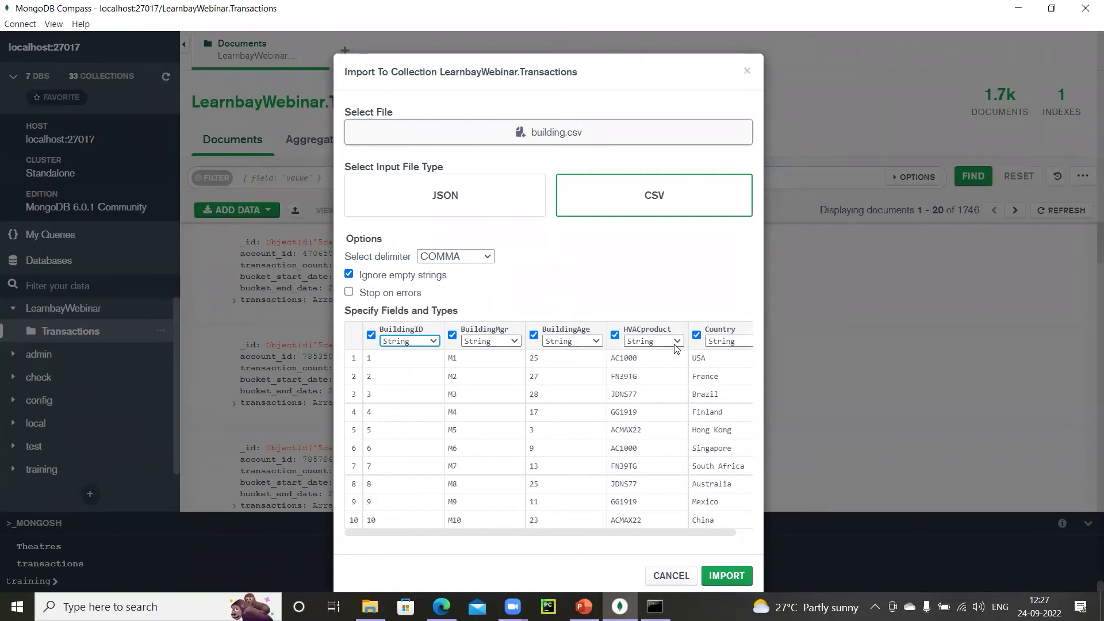
{"action": "scroll", "coordinate": [584, 493], "scroll_direction": "right", "scroll_amount": 2}
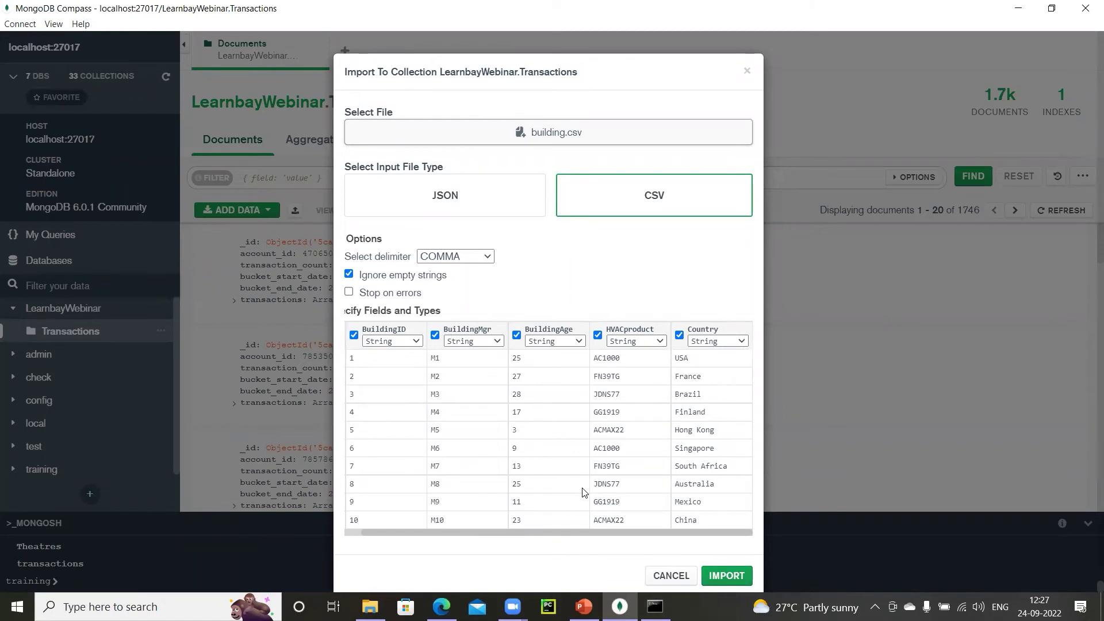
{"action": "scroll", "coordinate": [583, 493], "scroll_direction": "left", "scroll_amount": 2}
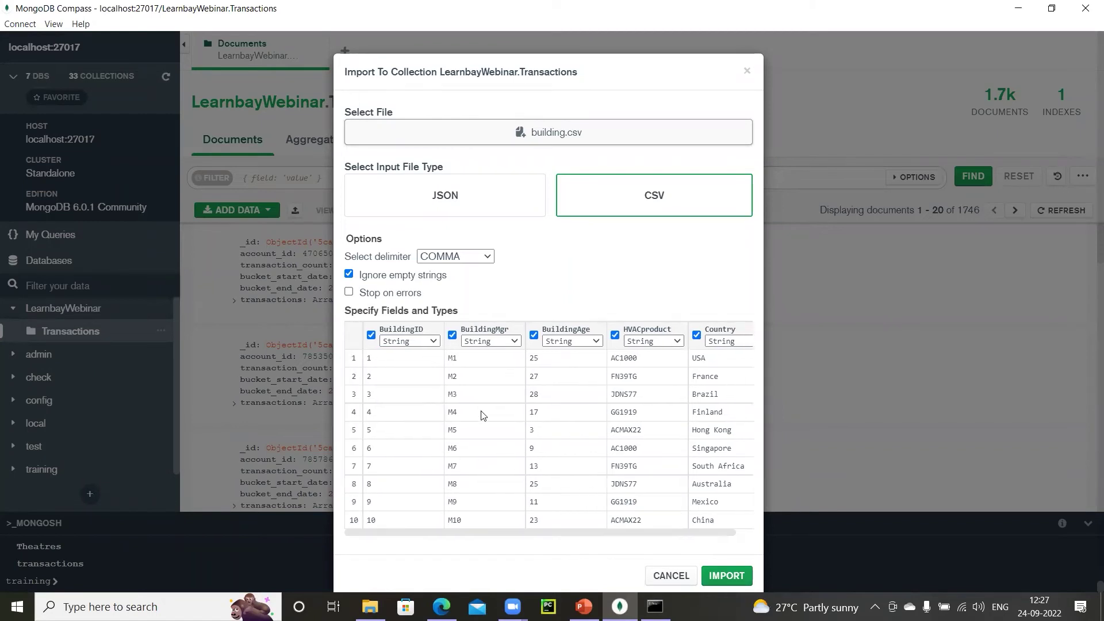
Set the BuildingID and BuildingAge field types to Int32, keeping BuildingMgr as String
{"action": "left_click", "coordinate": [434, 342]}
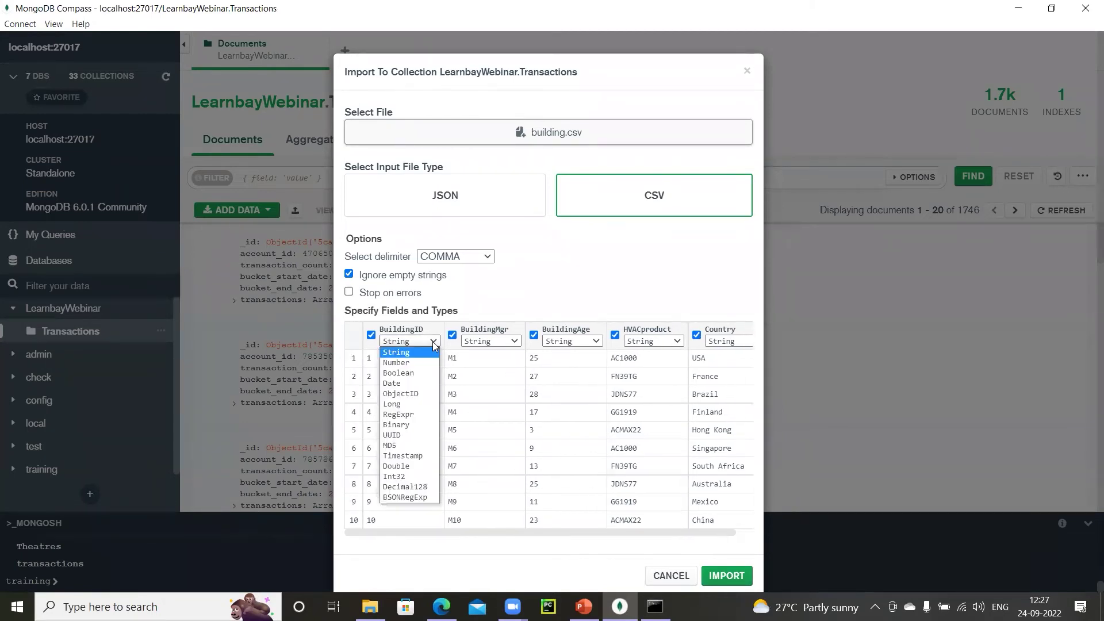
{"action": "left_click", "coordinate": [396, 477]}
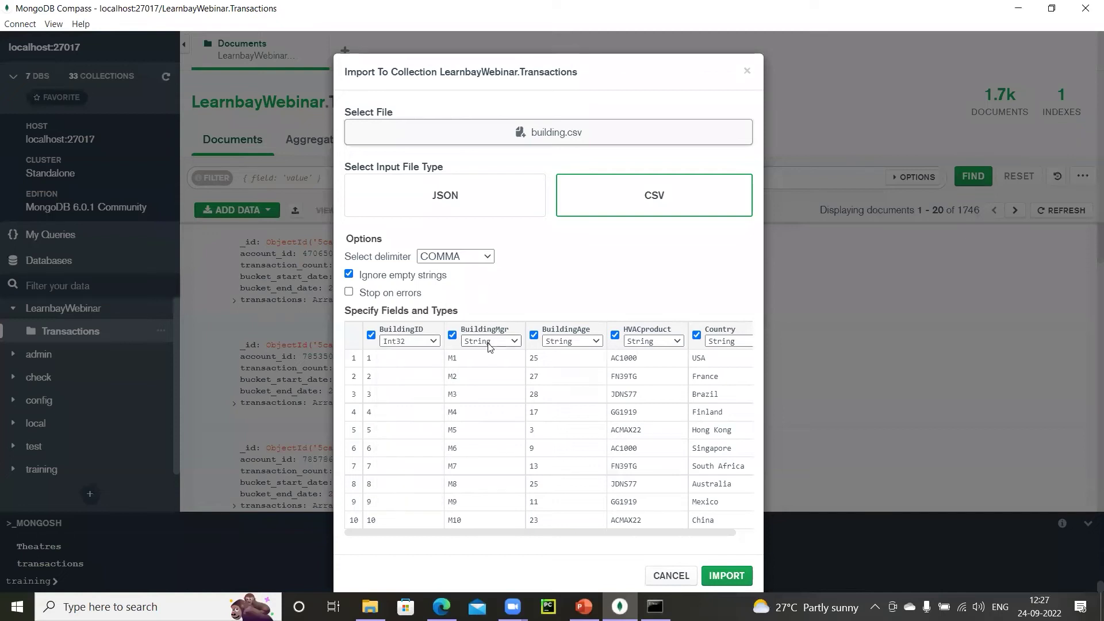
{"action": "left_click", "coordinate": [488, 344]}
{"action": "left_click", "coordinate": [504, 299]}
{"action": "left_click", "coordinate": [594, 341]}
{"action": "key", "text": "i"}
{"action": "left_click", "coordinate": [597, 281]}
Import building.csv into the Transactions collection, check the import result, and close the import dialog
{"action": "scroll", "coordinate": [563, 494], "scroll_direction": "right", "scroll_amount": 1}
{"action": "scroll", "coordinate": [563, 494], "scroll_direction": "left", "scroll_amount": 1}
{"action": "left_click", "coordinate": [726, 575]}
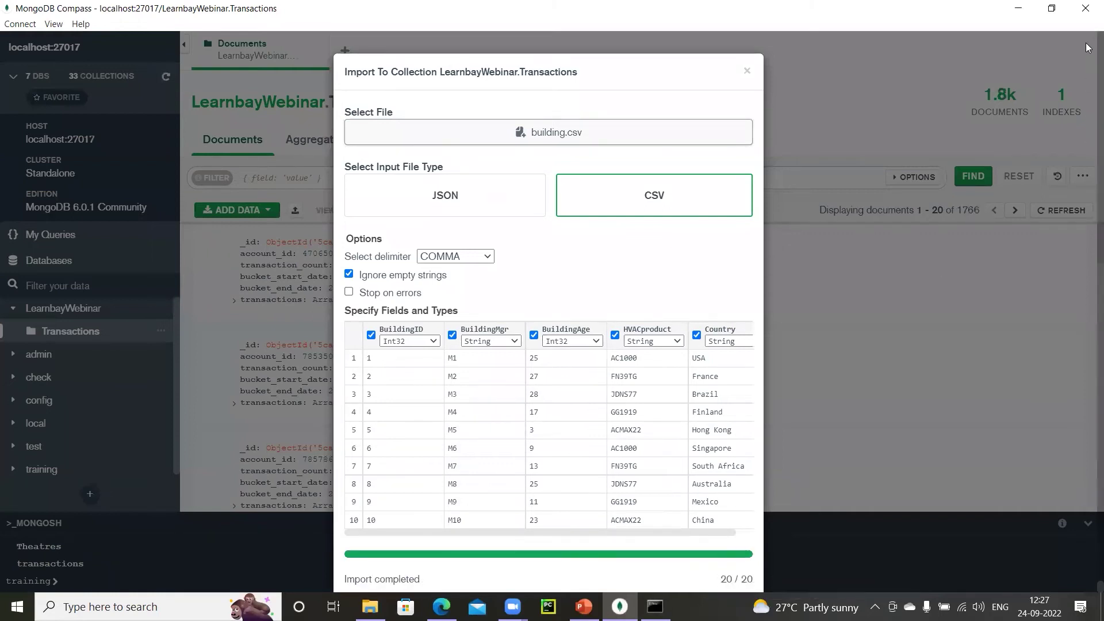
{"action": "scroll", "coordinate": [1061, 161], "scroll_direction": "down", "scroll_amount": 2}
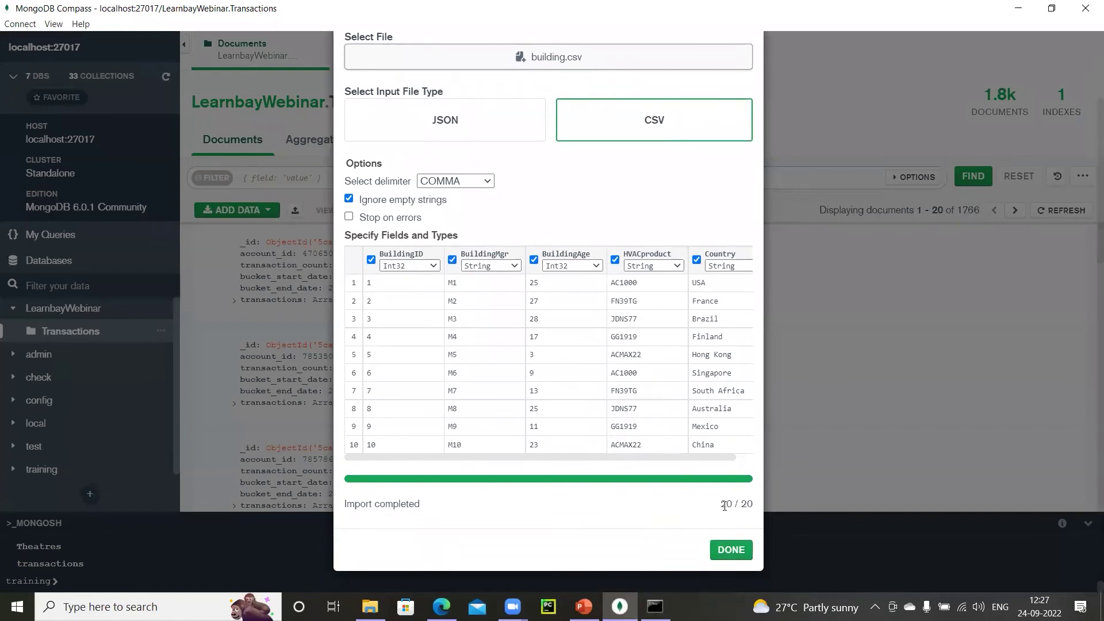
{"action": "left_click_drag", "start_coordinate": [721, 503], "coordinate": [756, 505]}
{"action": "left_click", "coordinate": [722, 546]}
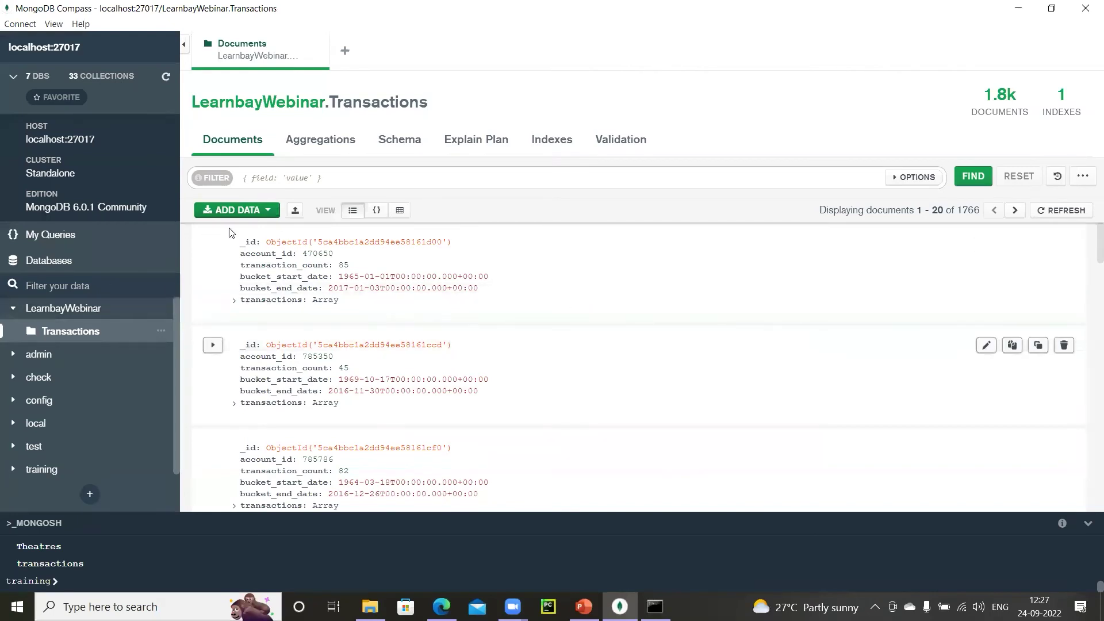
Refresh the database list and review the LearnbayWebinar database and its Transactions documents
{"action": "left_click", "coordinate": [167, 76]}
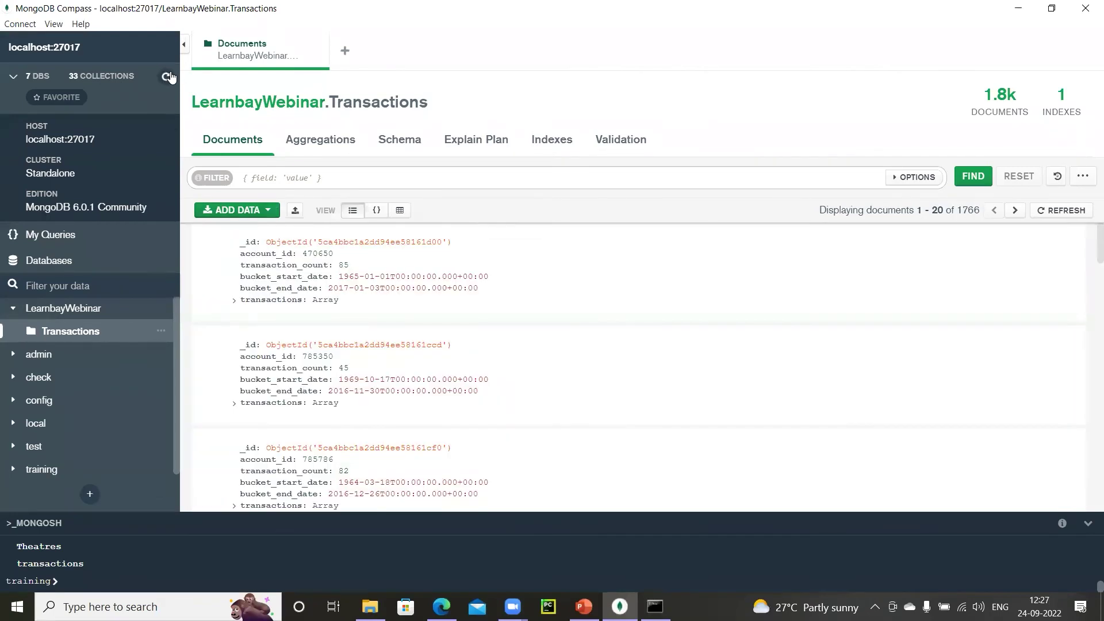
{"action": "left_click", "coordinate": [105, 309]}
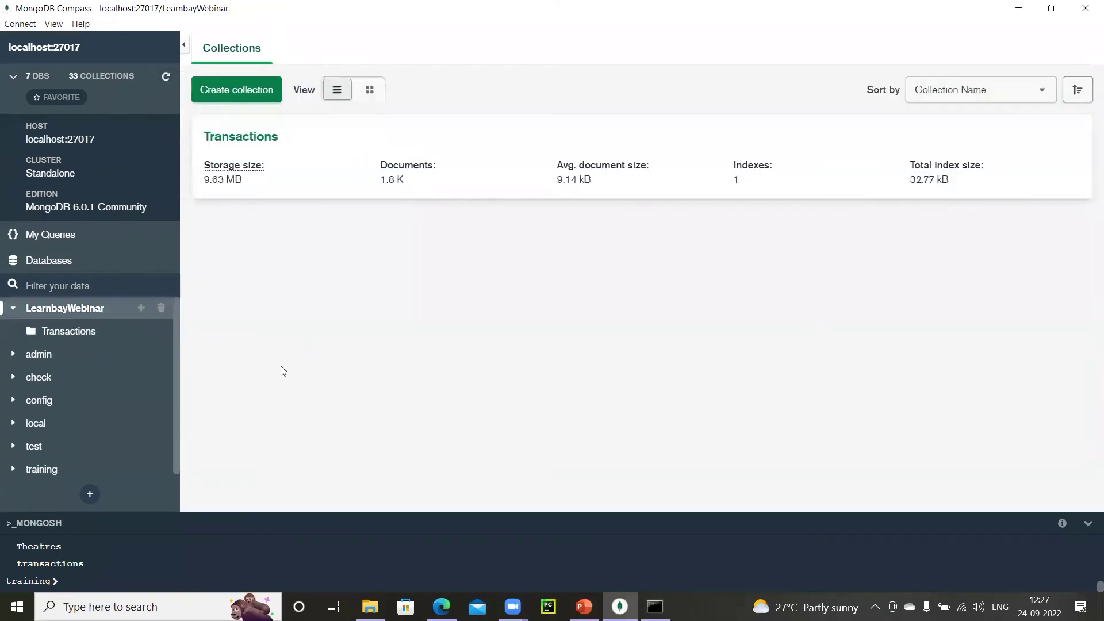
{"action": "left_click", "coordinate": [95, 340]}
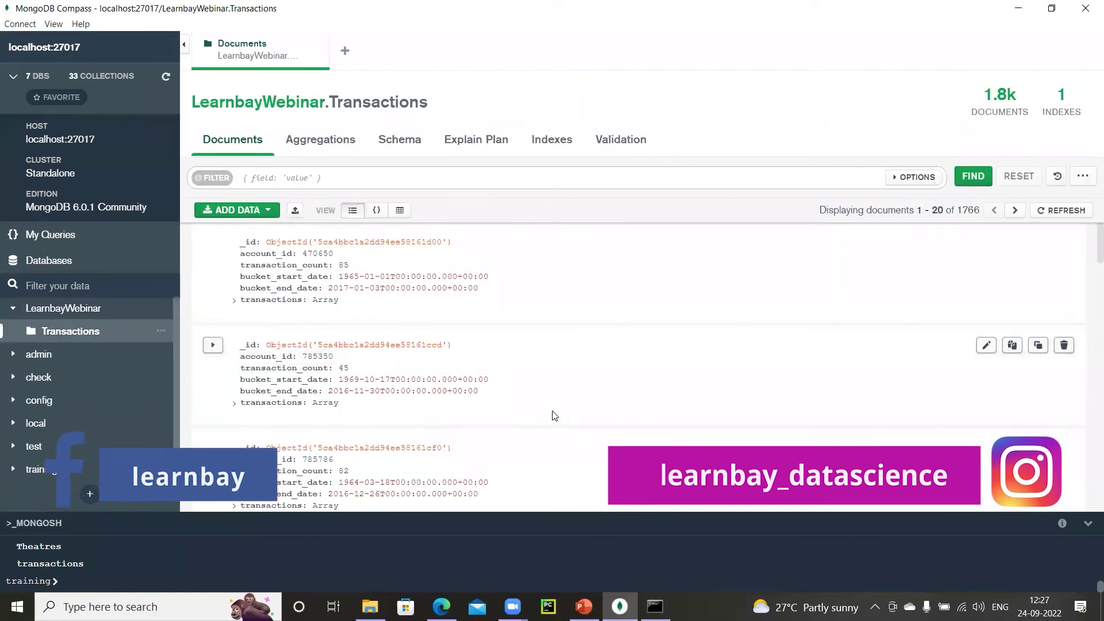
Create a new collection named Building in the LearnbayWebinar database
{"action": "left_click", "coordinate": [67, 308]}
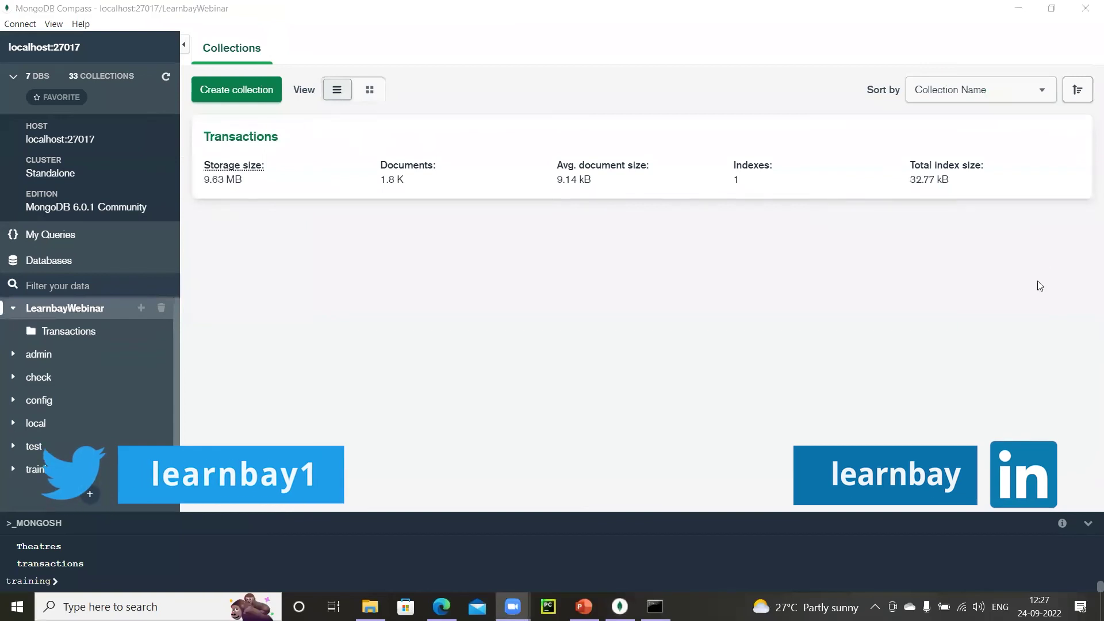
{"action": "left_click", "coordinate": [255, 90]}
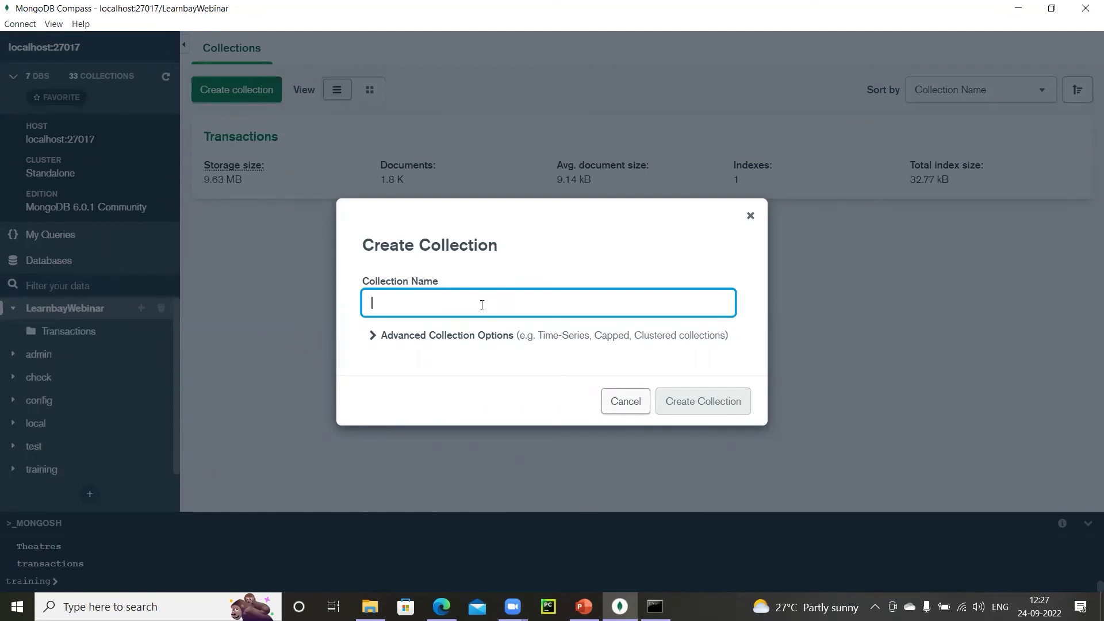
{"action": "type", "text": "Building"}
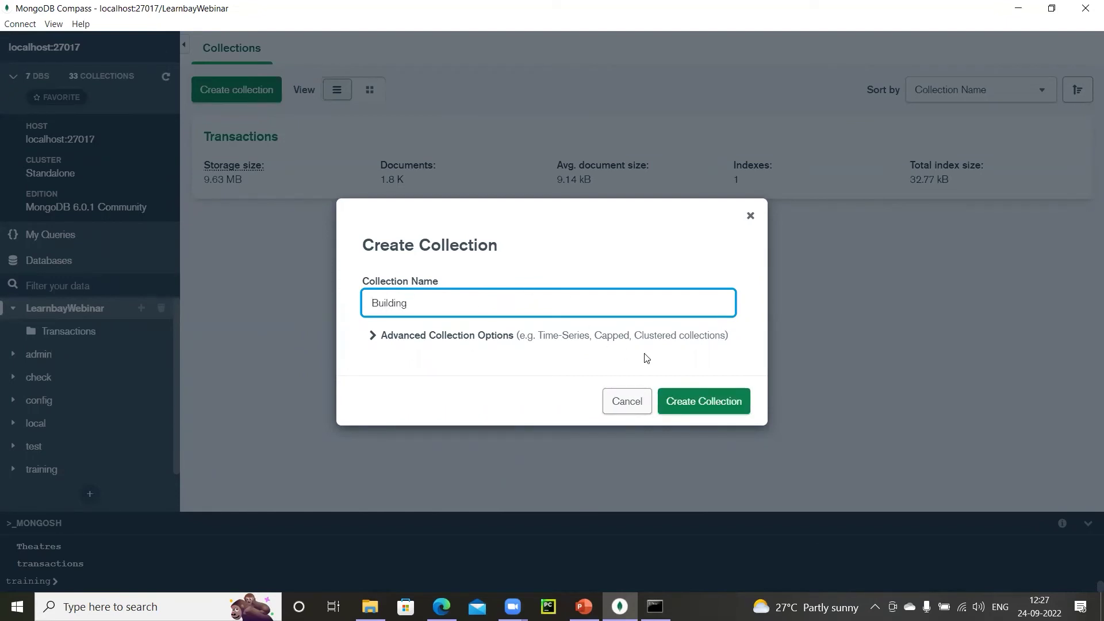
{"action": "left_click", "coordinate": [680, 407]}
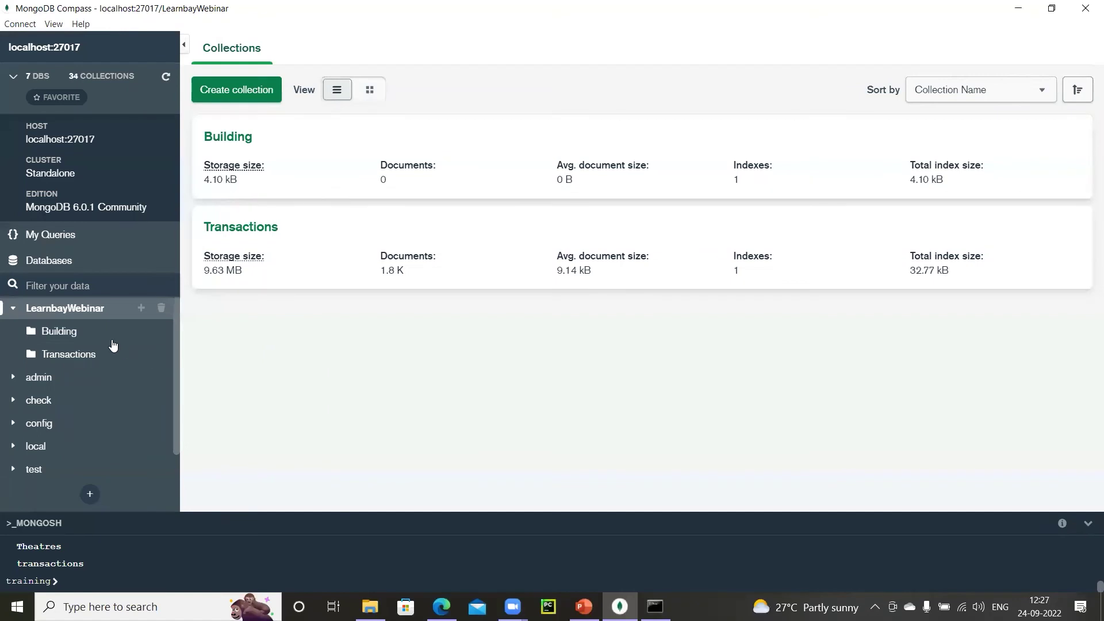
Start a file import into the Building collection with CSV as the input file type and building.csv selected
{"action": "left_click", "coordinate": [111, 335]}
{"action": "left_click", "coordinate": [264, 210]}
{"action": "left_click", "coordinate": [264, 232]}
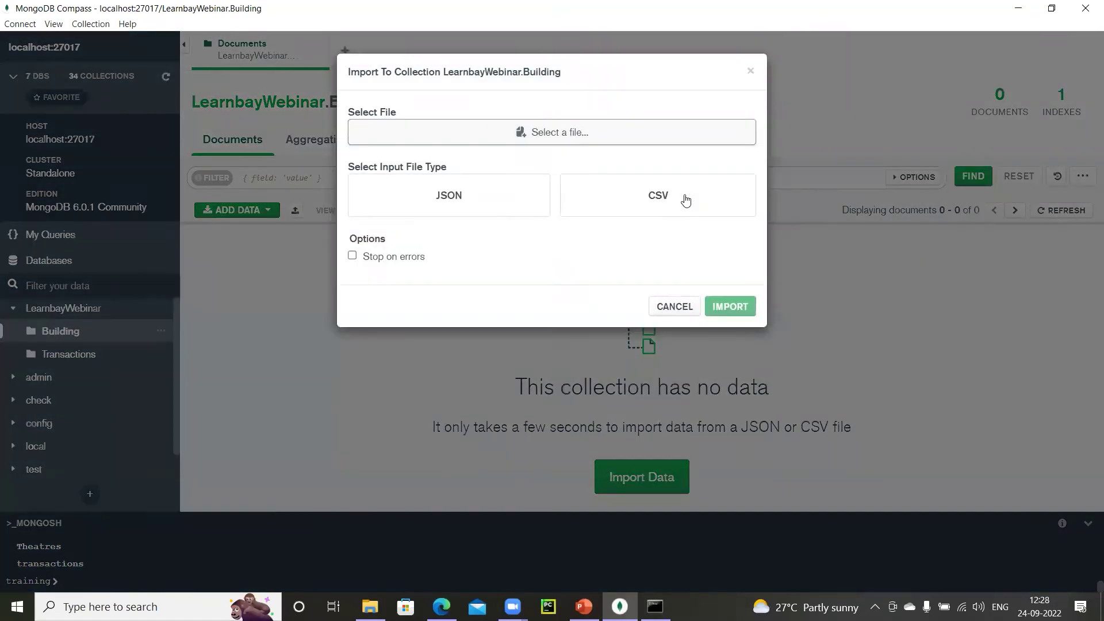
{"action": "left_click", "coordinate": [685, 201]}
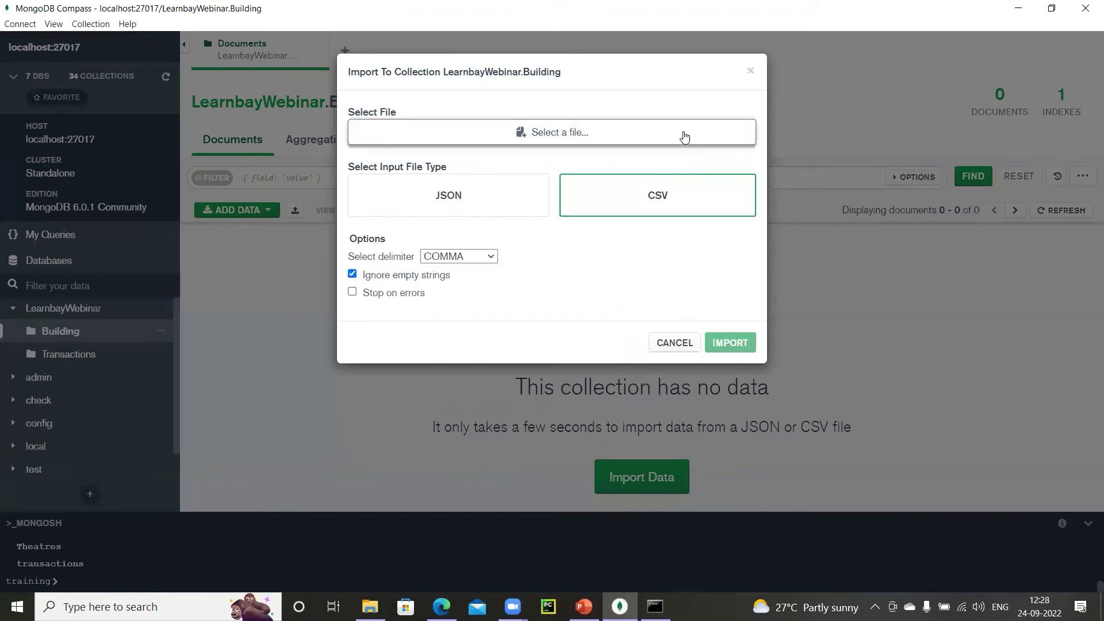
{"action": "left_click", "coordinate": [683, 132]}
{"action": "left_click", "coordinate": [483, 242]}
{"action": "left_click", "coordinate": [437, 339]}
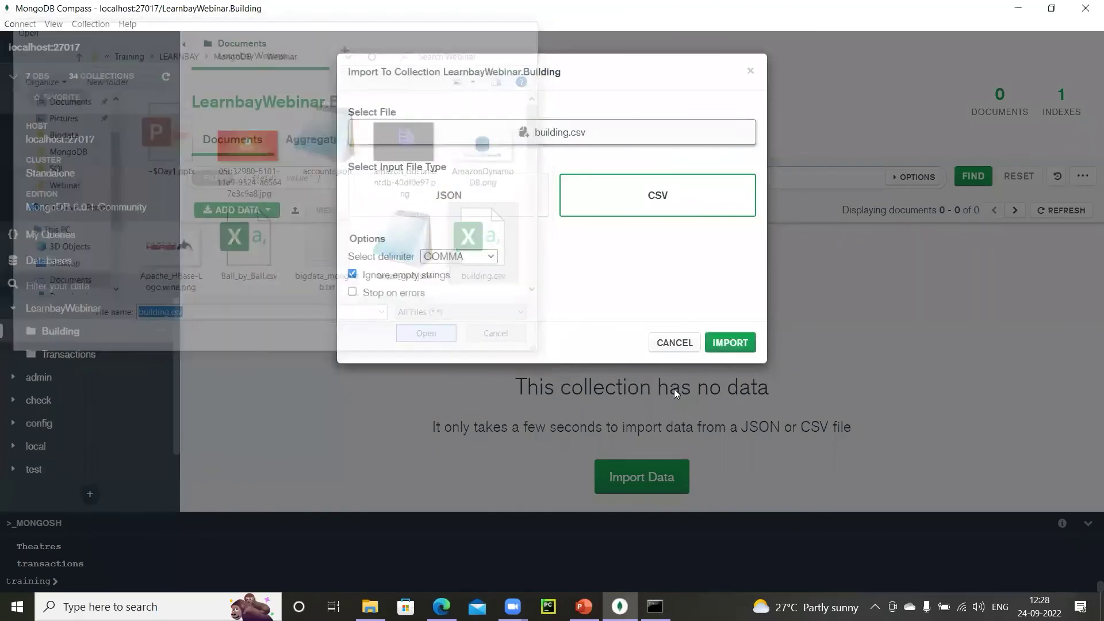
Set the BuildingID and BuildingAge field types to Int32 for the import into Building
{"action": "left_click", "coordinate": [418, 341]}
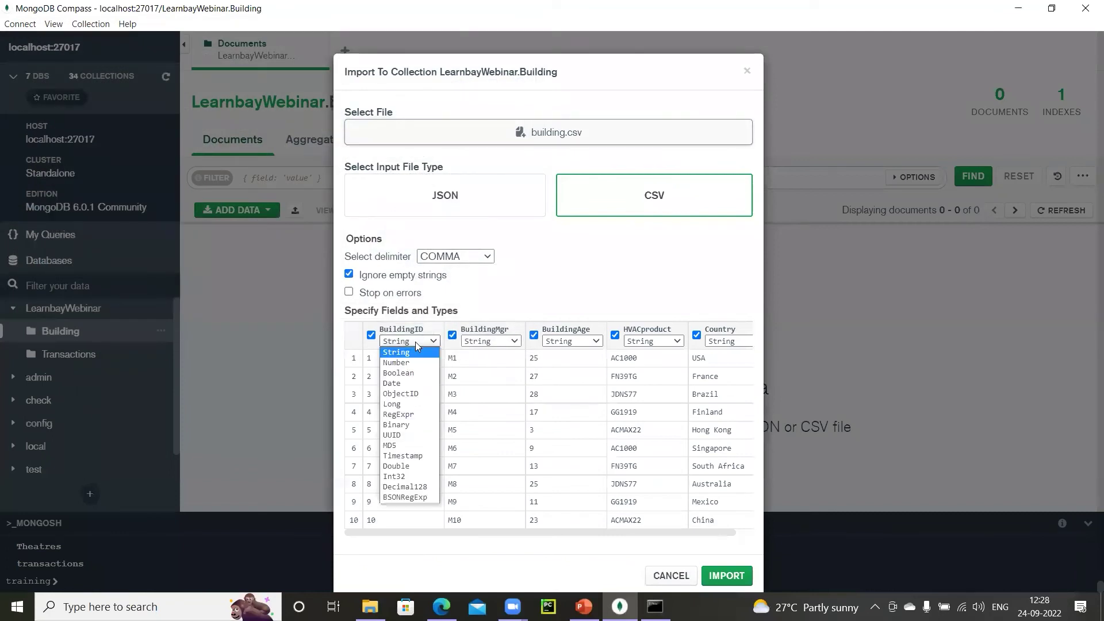
{"action": "left_click", "coordinate": [394, 477]}
{"action": "left_click", "coordinate": [574, 343]}
{"action": "left_click", "coordinate": [557, 476]}
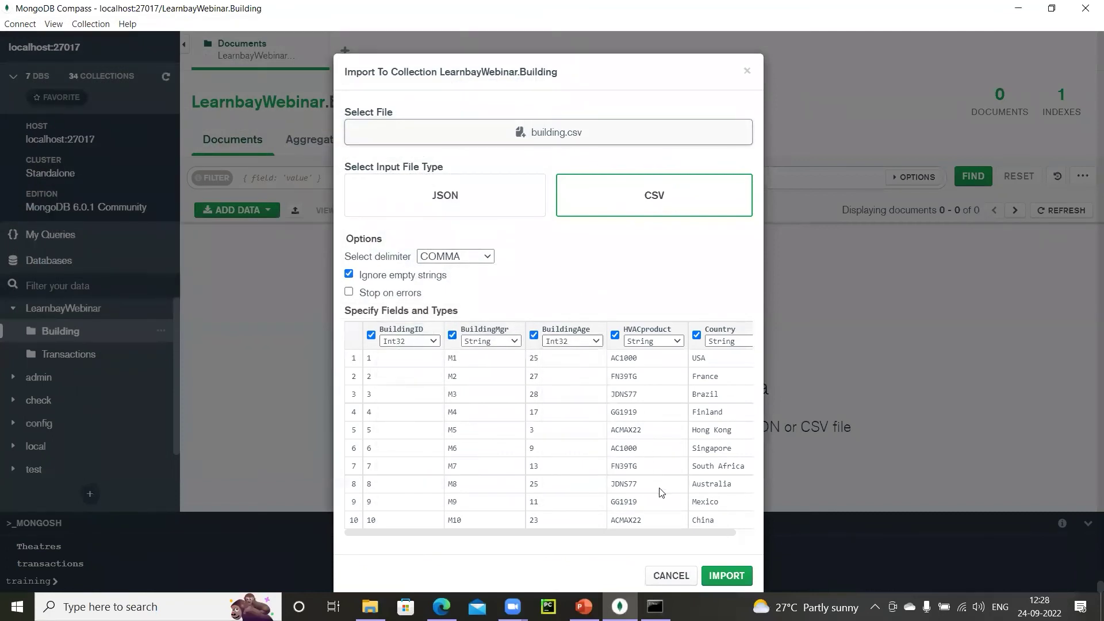
Import building.csv into the Building collection and close the finished import dialog
{"action": "left_click", "coordinate": [726, 575]}
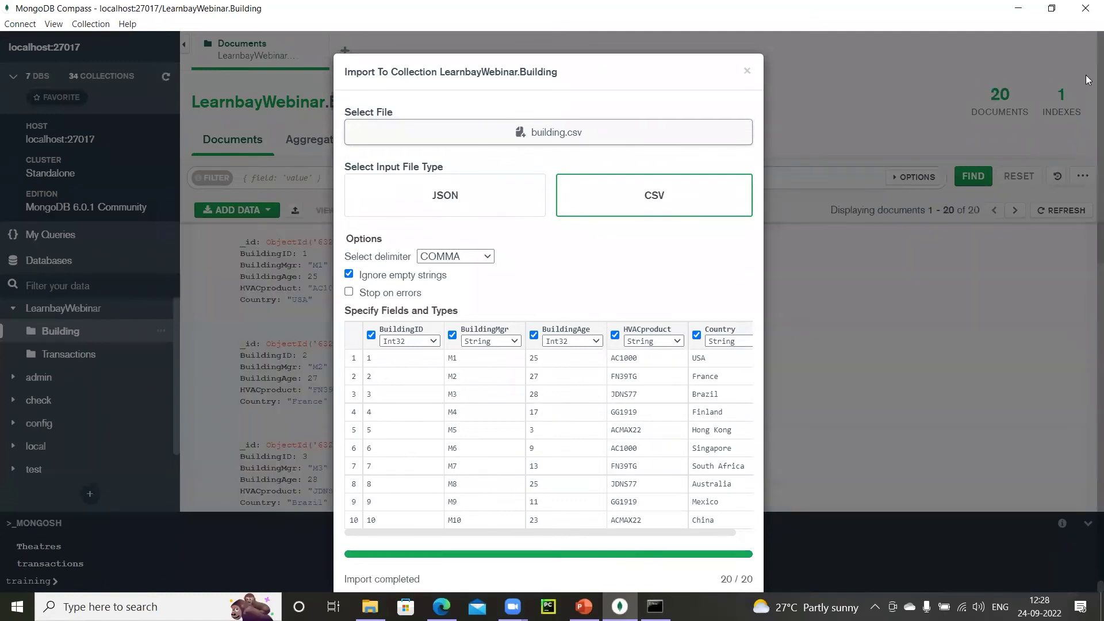
{"action": "scroll", "coordinate": [1089, 202], "scroll_direction": "down", "scroll_amount": 2}
{"action": "left_click", "coordinate": [730, 551]}
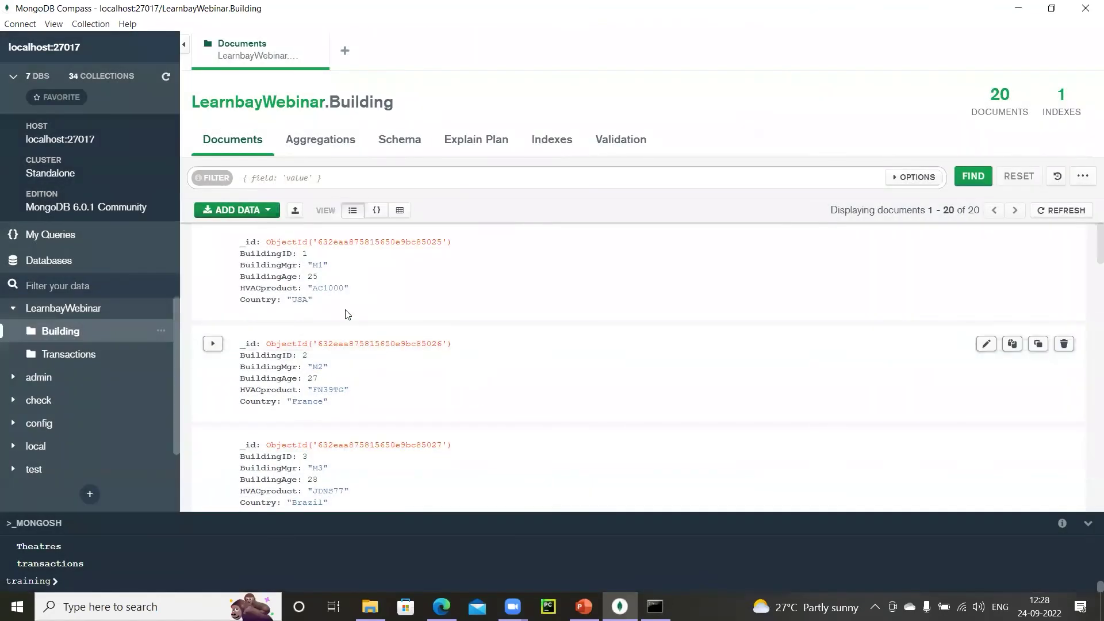
Compare the Transactions documents with the imported Building documents and look through the Building records
{"action": "left_click", "coordinate": [90, 354]}
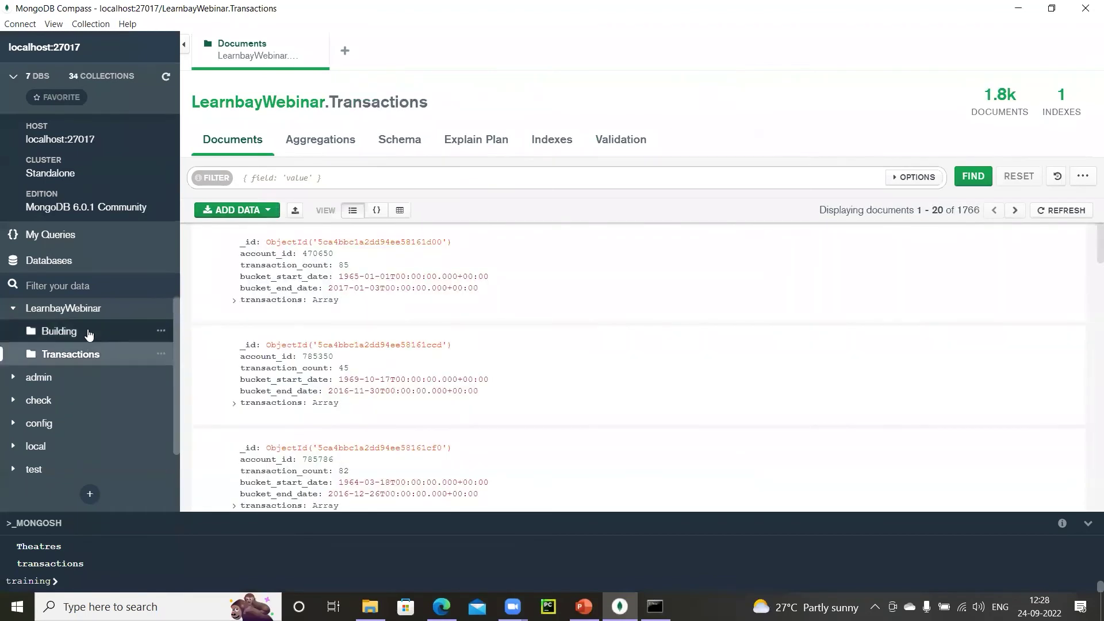
{"action": "left_click", "coordinate": [88, 333]}
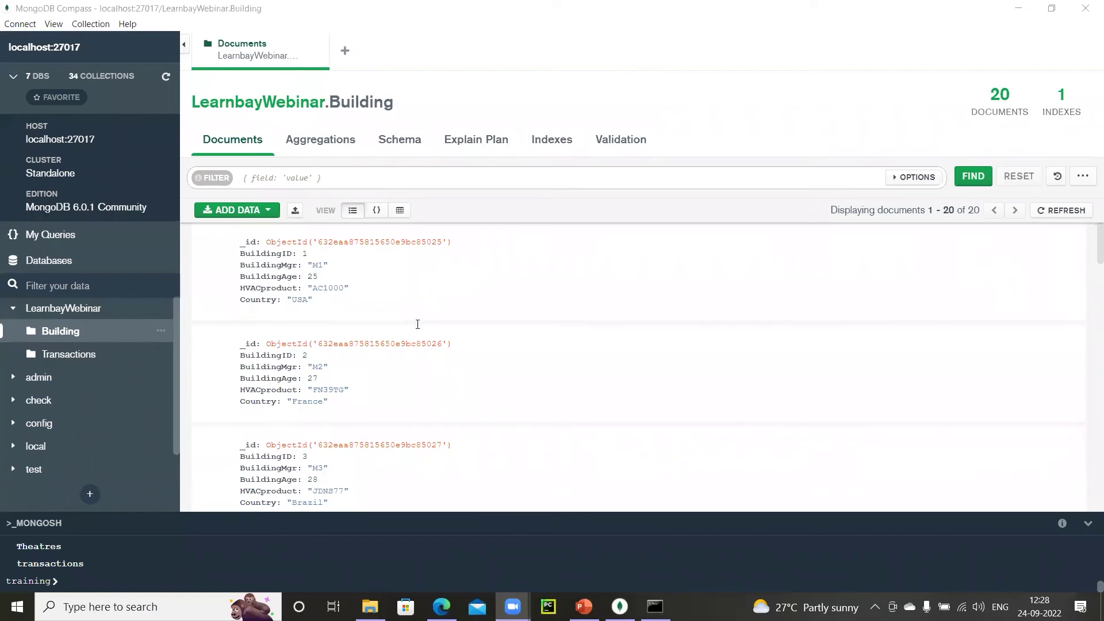
{"action": "mouse_move", "coordinate": [933, 233]}
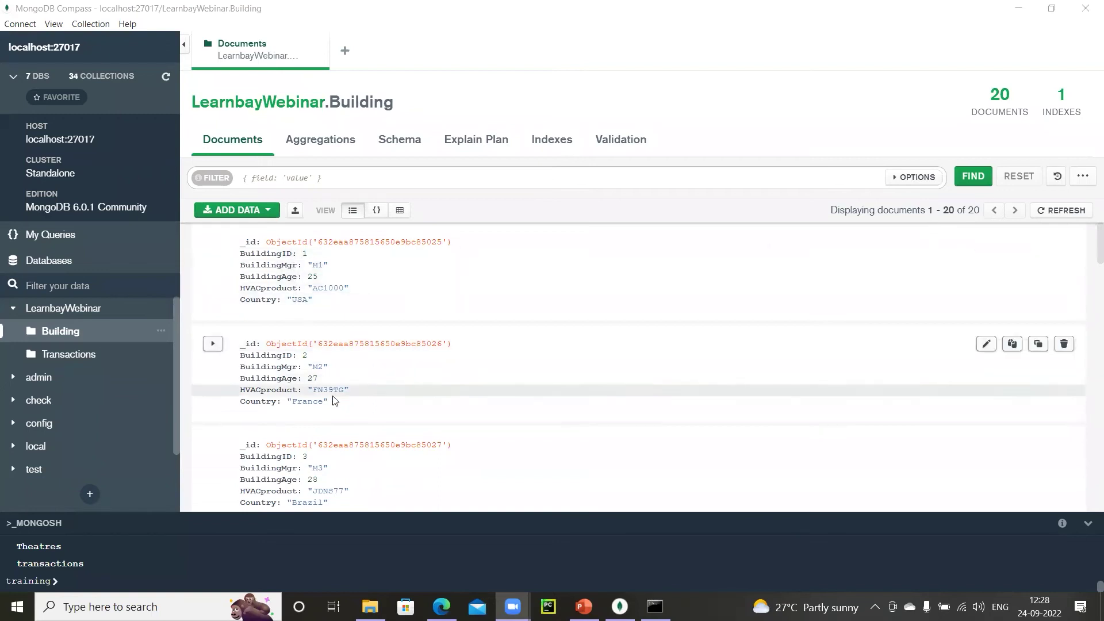
{"action": "scroll", "coordinate": [338, 420], "scroll_direction": "down", "scroll_amount": 6}
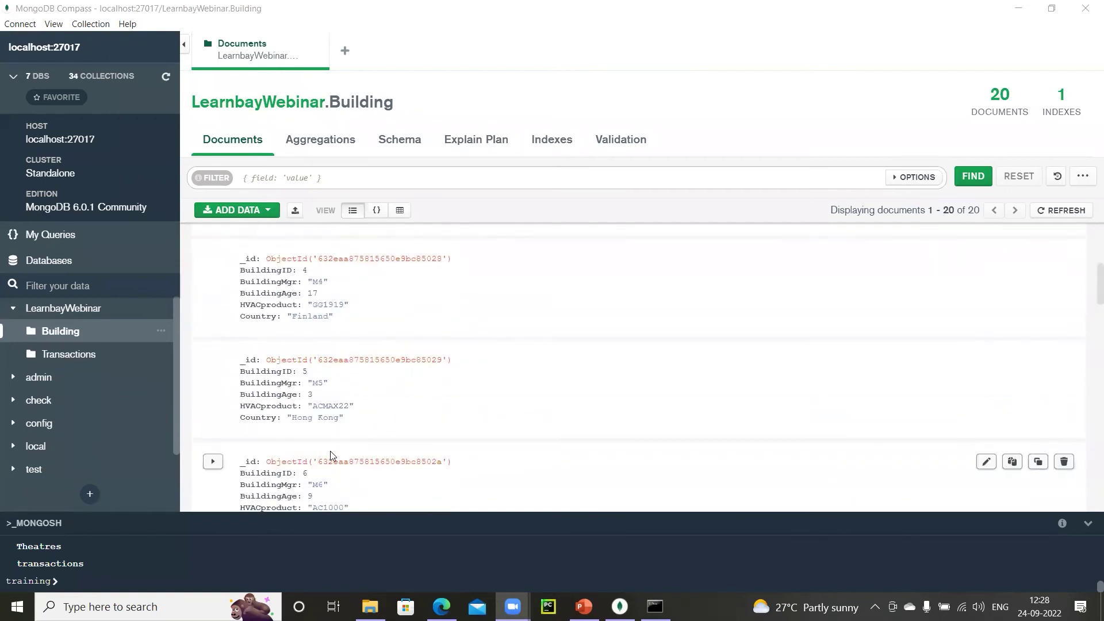
{"action": "scroll", "coordinate": [331, 453], "scroll_direction": "up", "scroll_amount": 6}
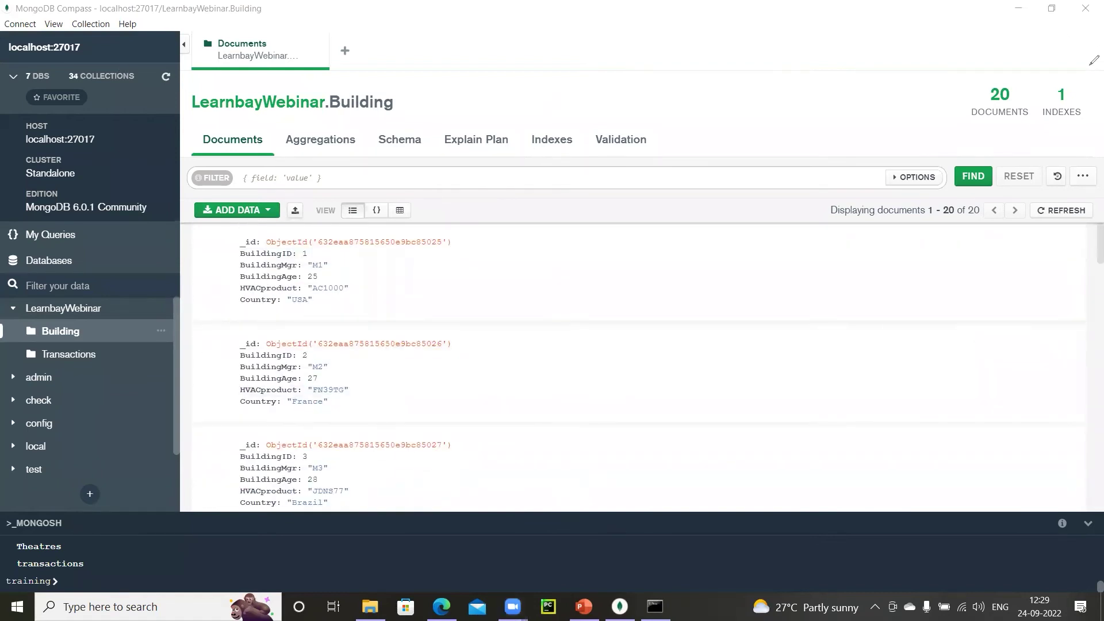
{"action": "mouse_move", "coordinate": [1000, 82]}
{"action": "left_mouse_down"}
{"action": "mouse_move", "coordinate": [1030, 115]}
{"action": "mouse_move", "coordinate": [992, 86]}
{"action": "left_mouse_up"}
{"action": "mouse_move", "coordinate": [1064, 72]}
{"action": "left_mouse_down"}
{"action": "mouse_move", "coordinate": [1061, 114]}
{"action": "mouse_move", "coordinate": [1071, 68]}
{"action": "mouse_move", "coordinate": [1047, 73]}
{"action": "left_mouse_up"}
{"action": "mouse_move", "coordinate": [242, 253]}
{"action": "left_mouse_down"}
{"action": "mouse_move", "coordinate": [266, 251]}
{"action": "mouse_move", "coordinate": [228, 254]}
{"action": "mouse_move", "coordinate": [260, 247]}
{"action": "left_mouse_up"}
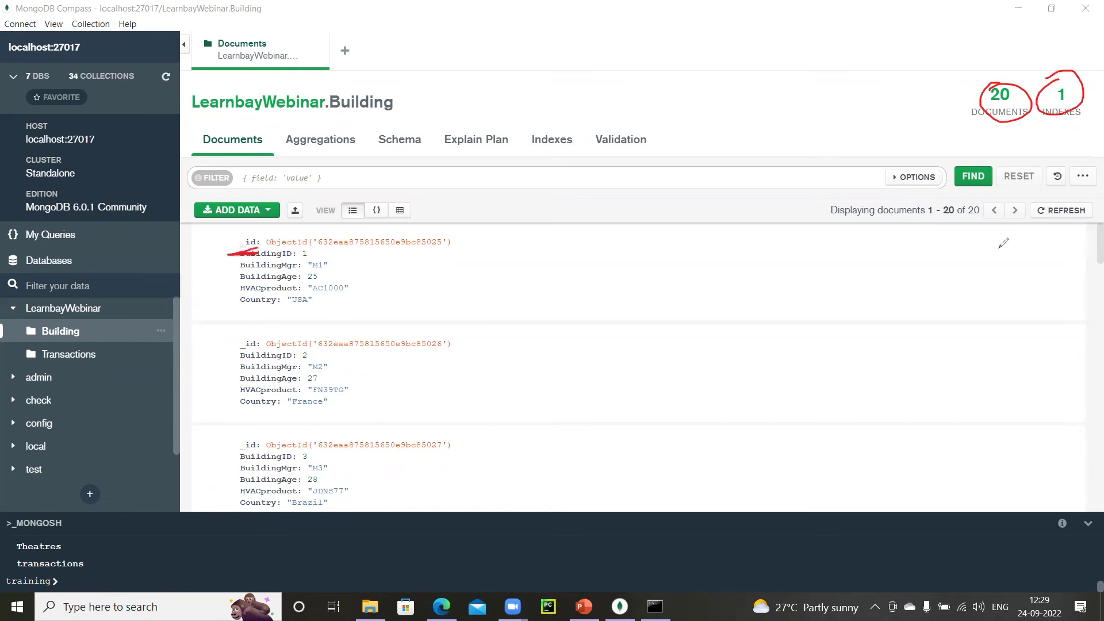
{"action": "mouse_move", "coordinate": [952, 197]}
{"action": "left_mouse_down"}
{"action": "mouse_move", "coordinate": [927, 210]}
{"action": "mouse_move", "coordinate": [969, 222]}
{"action": "mouse_move", "coordinate": [966, 189]}
{"action": "mouse_move", "coordinate": [950, 198]}
{"action": "left_mouse_up"}
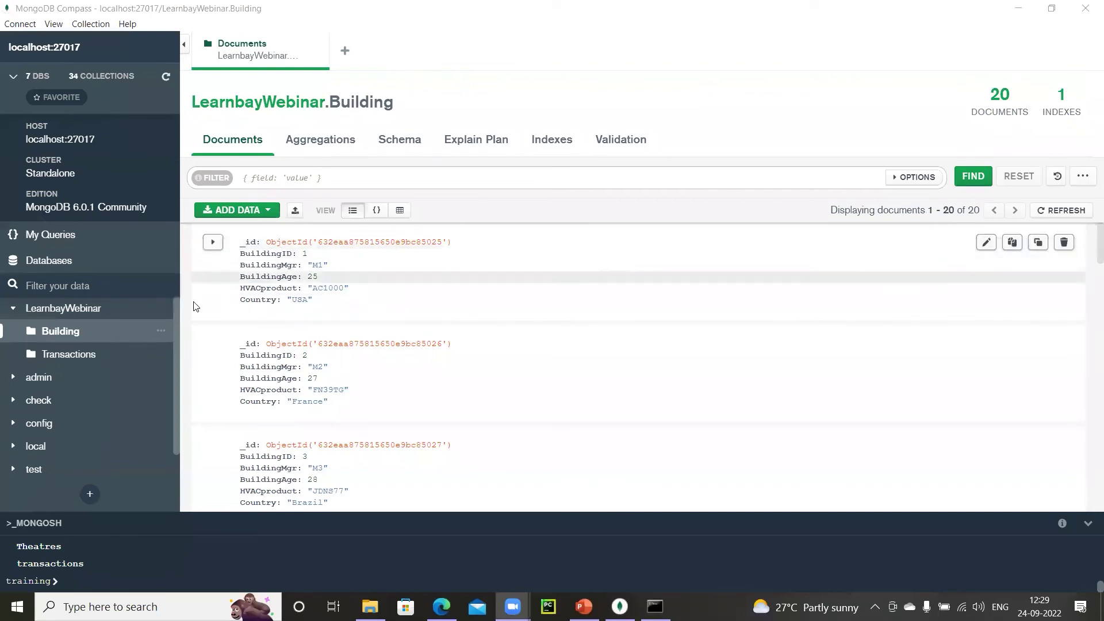
Compare the documents in Transactions, Building and the check database's HVAC collection, and return to Building
{"action": "left_click", "coordinate": [150, 355]}
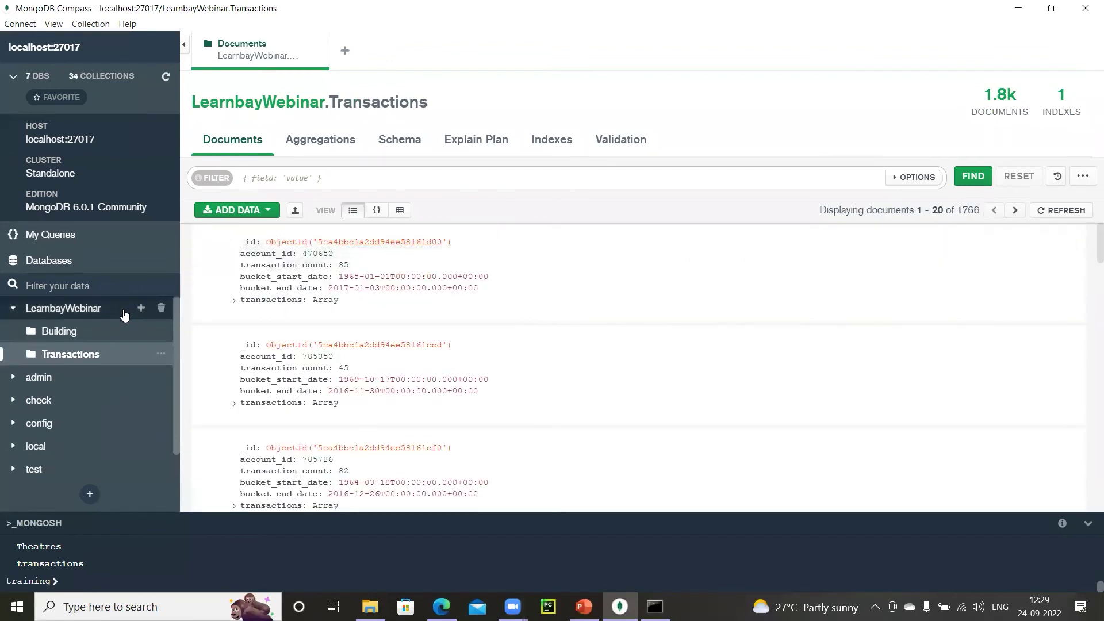
{"action": "left_click", "coordinate": [84, 336]}
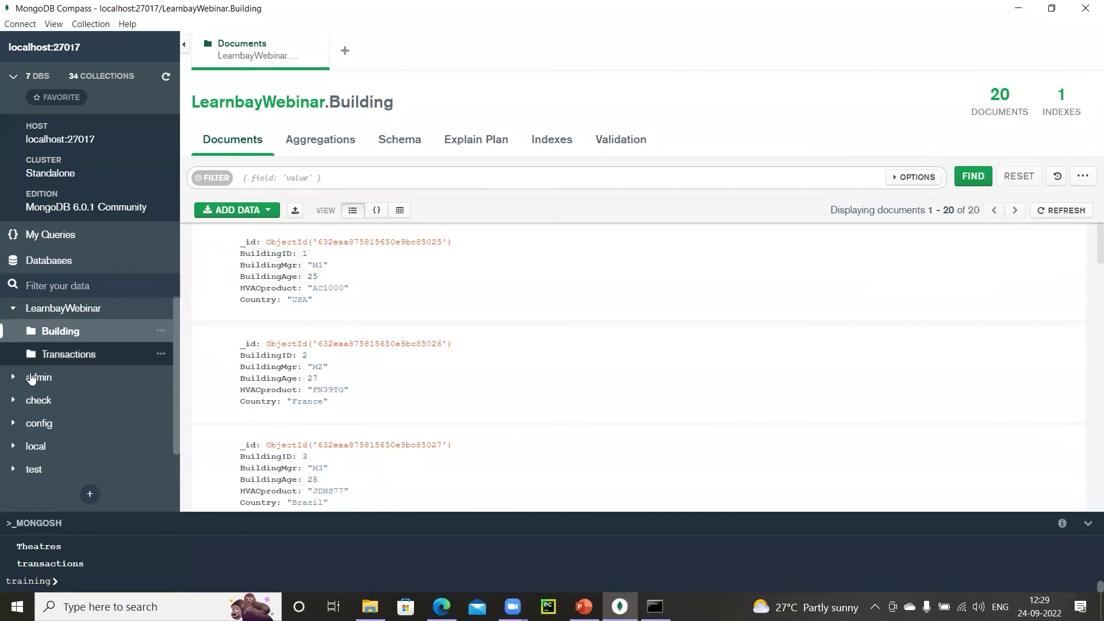
{"action": "left_click", "coordinate": [13, 400]}
{"action": "left_click", "coordinate": [50, 426]}
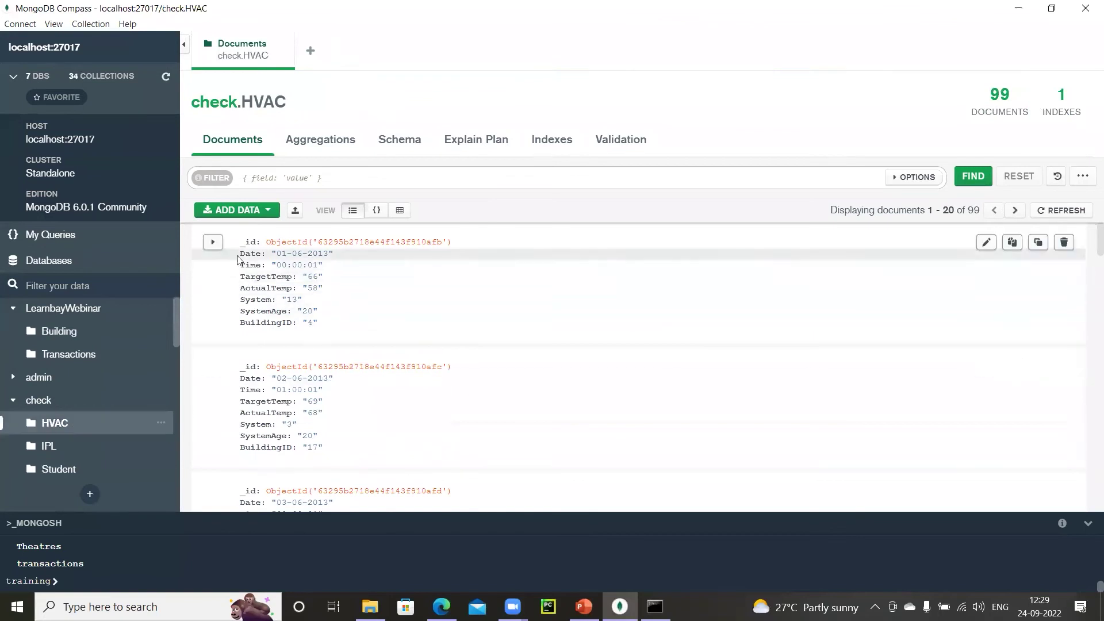
{"action": "left_click", "coordinate": [82, 330]}
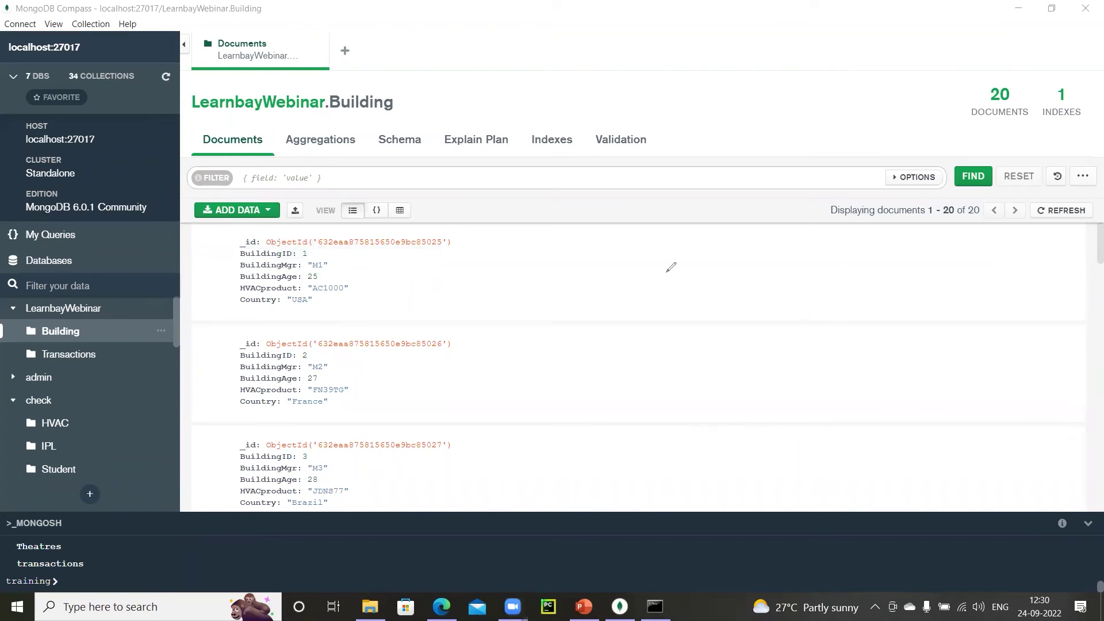
{"action": "mouse_move", "coordinate": [703, 274]}
{"action": "left_mouse_down"}
{"action": "mouse_move", "coordinate": [709, 320]}
{"action": "mouse_move", "coordinate": [704, 291]}
{"action": "mouse_move", "coordinate": [725, 300]}
{"action": "mouse_move", "coordinate": [736, 291]}
{"action": "mouse_move", "coordinate": [726, 269]}
{"action": "mouse_move", "coordinate": [739, 285]}
{"action": "left_mouse_up"}
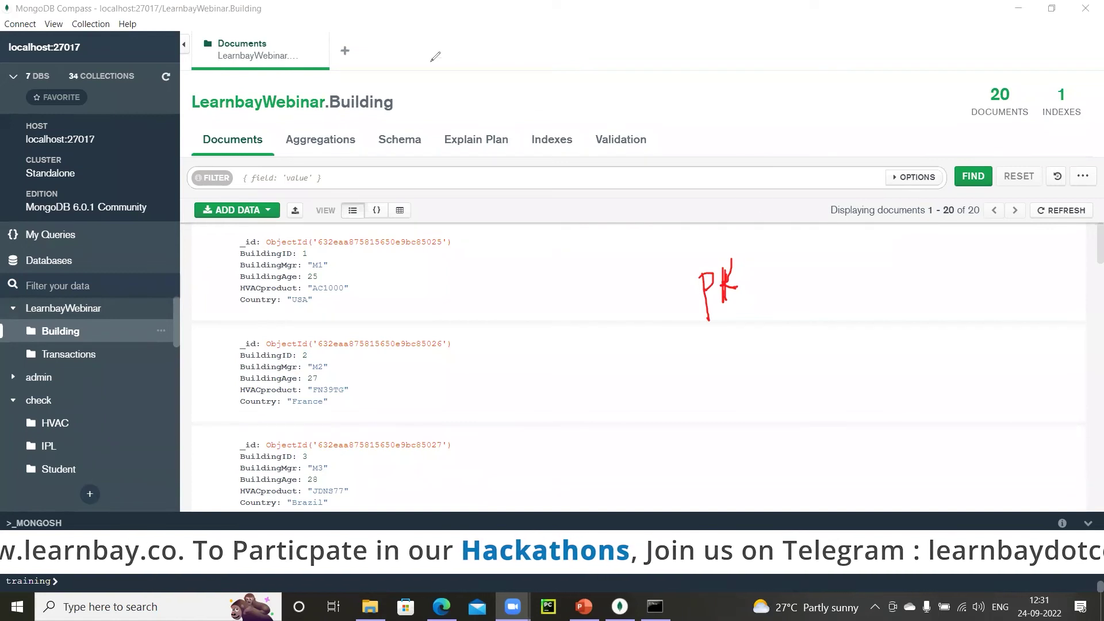
{"action": "key", "text": "e"}
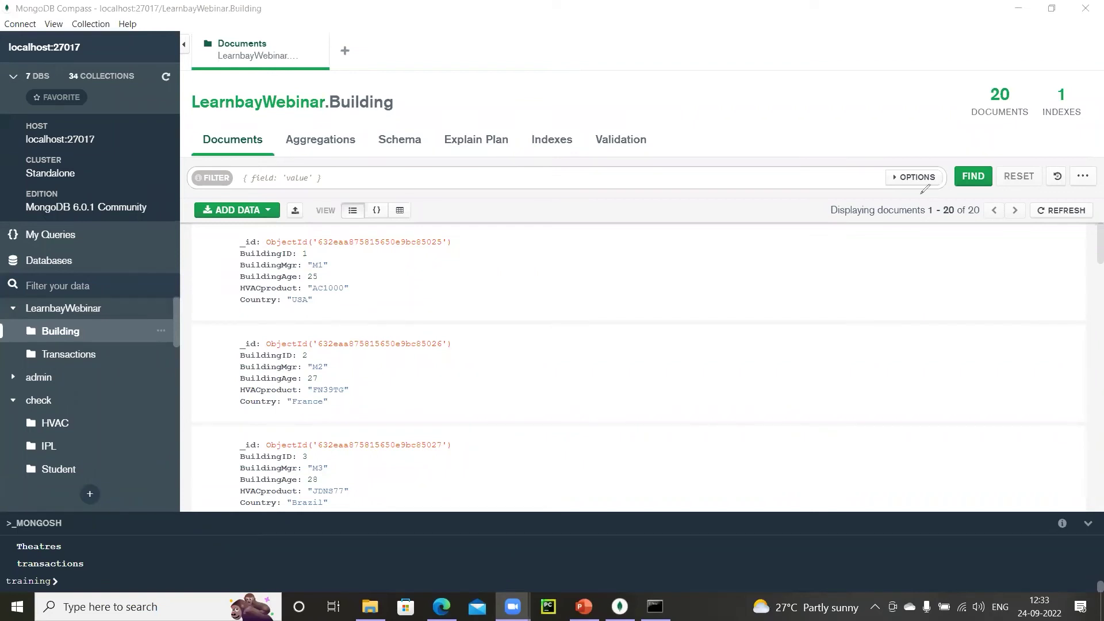
{"action": "mouse_move", "coordinate": [655, 276]}
{"action": "left_mouse_down"}
{"action": "mouse_move", "coordinate": [693, 283]}
{"action": "mouse_move", "coordinate": [689, 254]}
{"action": "mouse_move", "coordinate": [713, 244]}
{"action": "mouse_move", "coordinate": [740, 268]}
{"action": "left_mouse_up"}
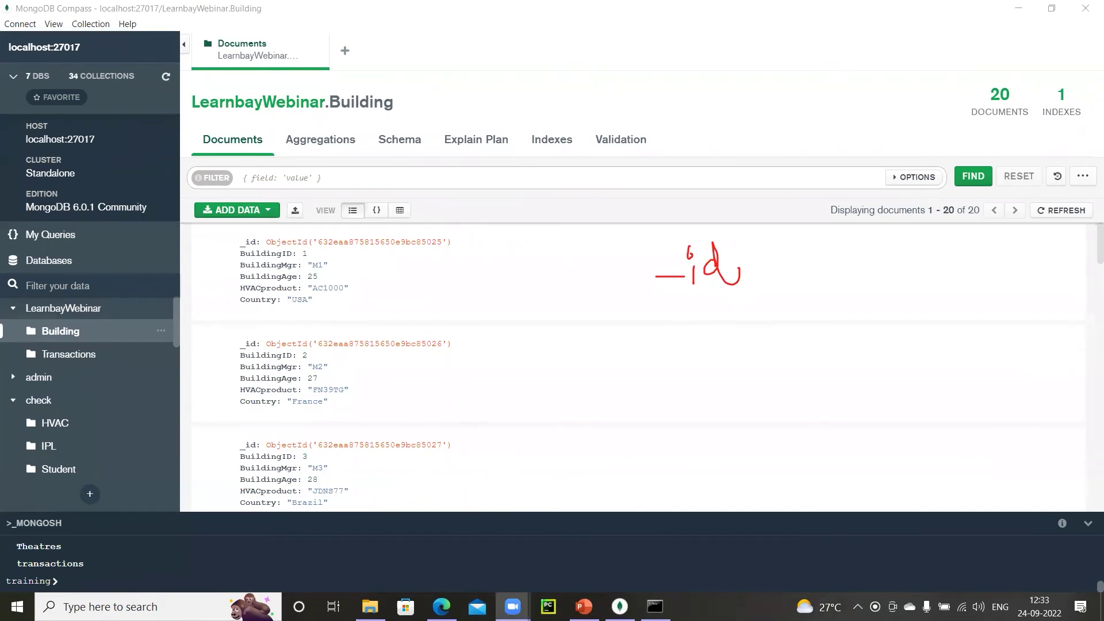
Open building.csv from the Webinar folder in Excel and examine its records and the BuildingID column
{"action": "left_click", "coordinate": [370, 606]}
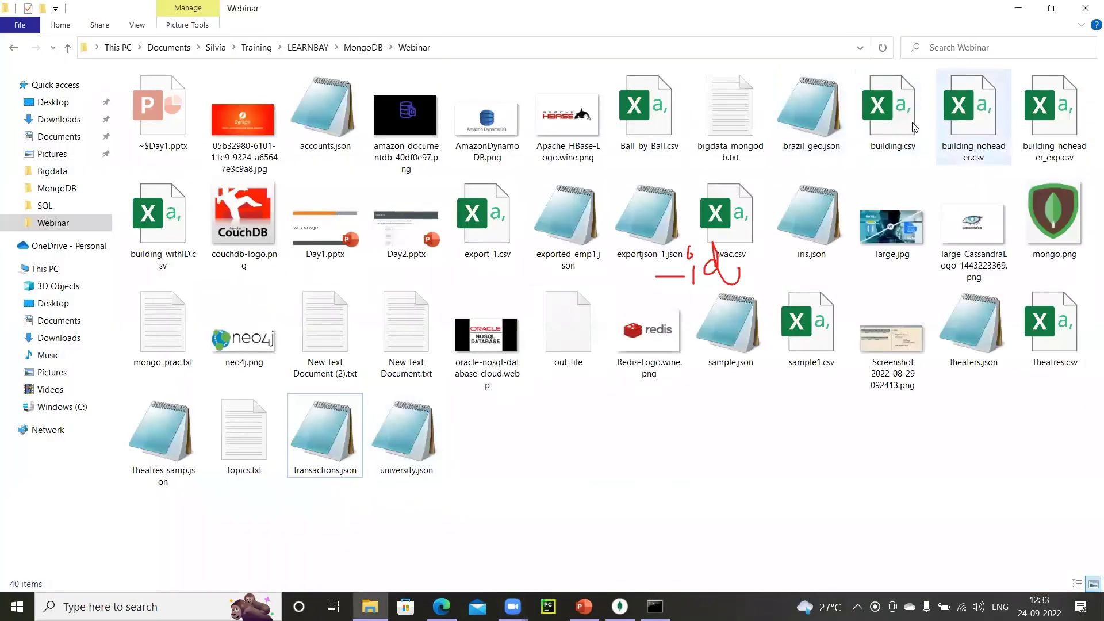
{"action": "double_click", "coordinate": [900, 117]}
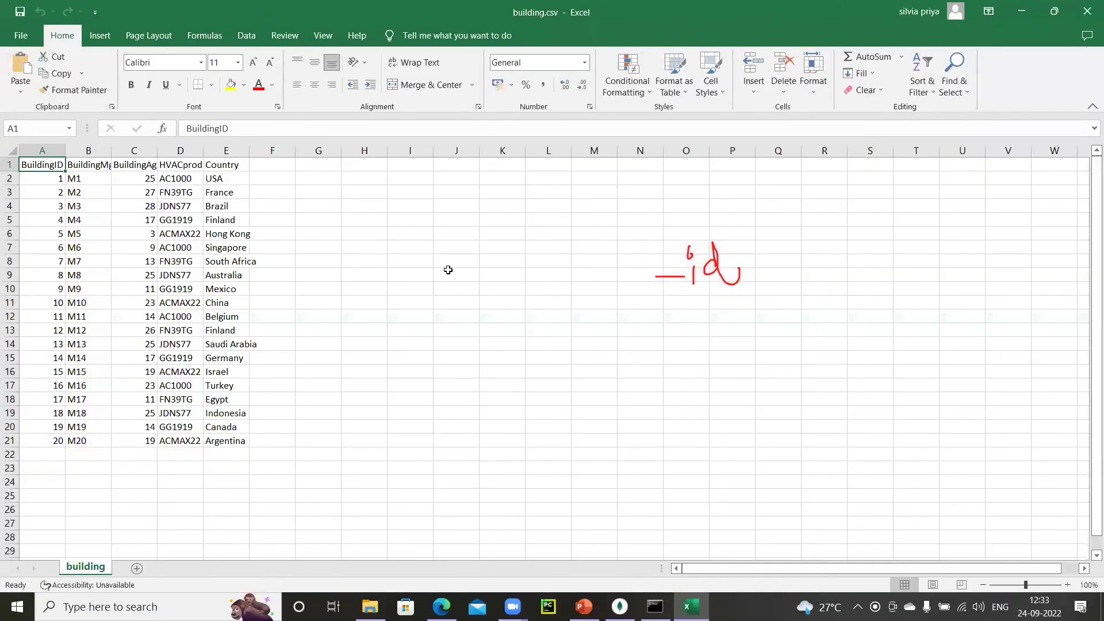
{"action": "left_click", "coordinate": [448, 269]}
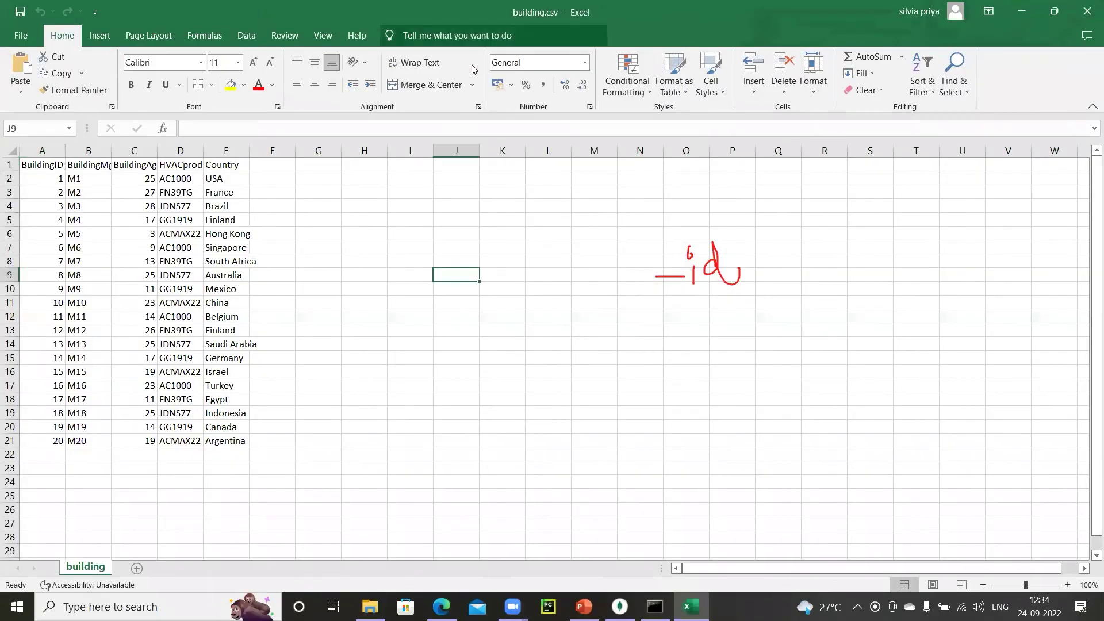
{"action": "mouse_move", "coordinate": [45, 179]}
{"action": "left_mouse_down"}
{"action": "mouse_move", "coordinate": [73, 295]}
{"action": "mouse_move", "coordinate": [207, 453]}
{"action": "mouse_move", "coordinate": [276, 453]}
{"action": "left_mouse_up"}
{"action": "left_click", "coordinate": [239, 496]}
{"action": "left_click_drag", "start_coordinate": [33, 194], "coordinate": [44, 468]}
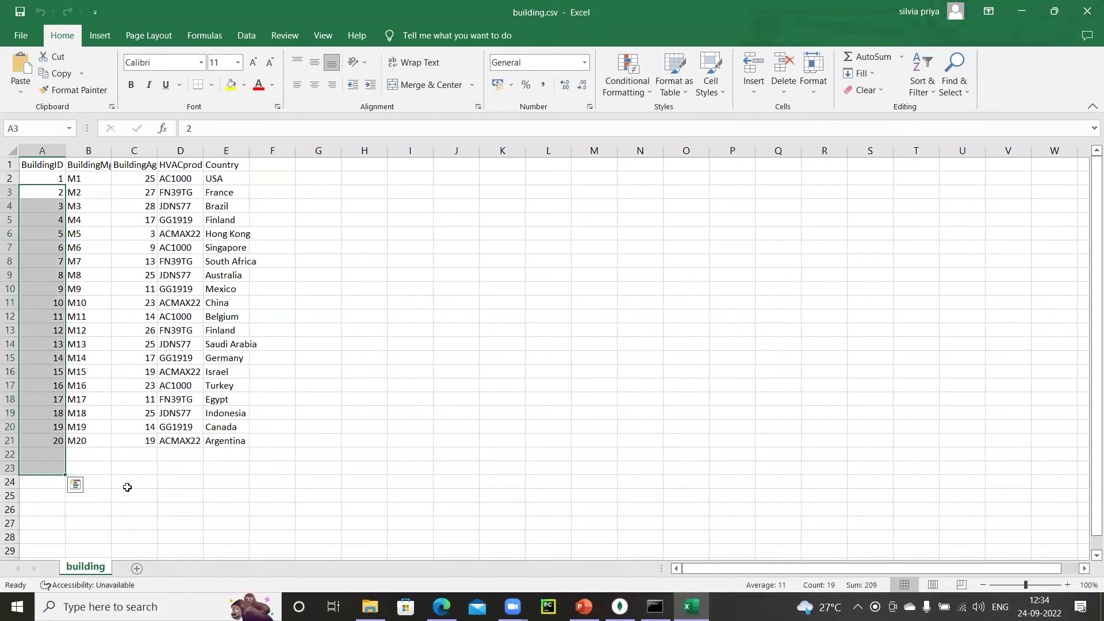
{"action": "left_click", "coordinate": [125, 486]}
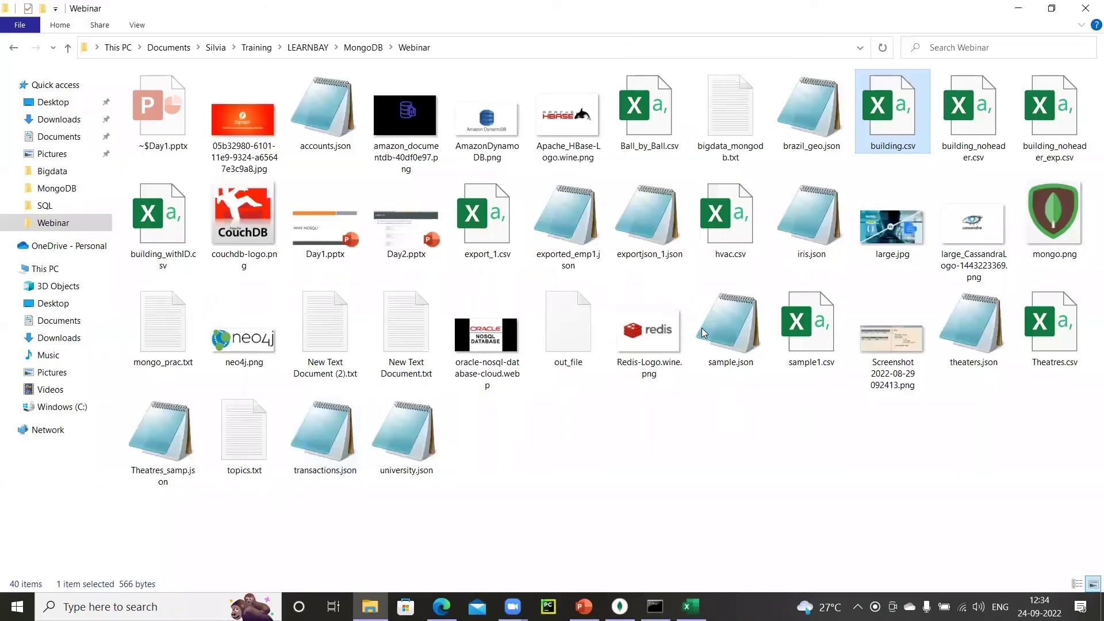
Switch back to MongoDB Compass and examine the _id value of the first Building document
{"action": "key", "text": "alt+Tab"}
{"action": "left_click", "coordinate": [620, 607]}
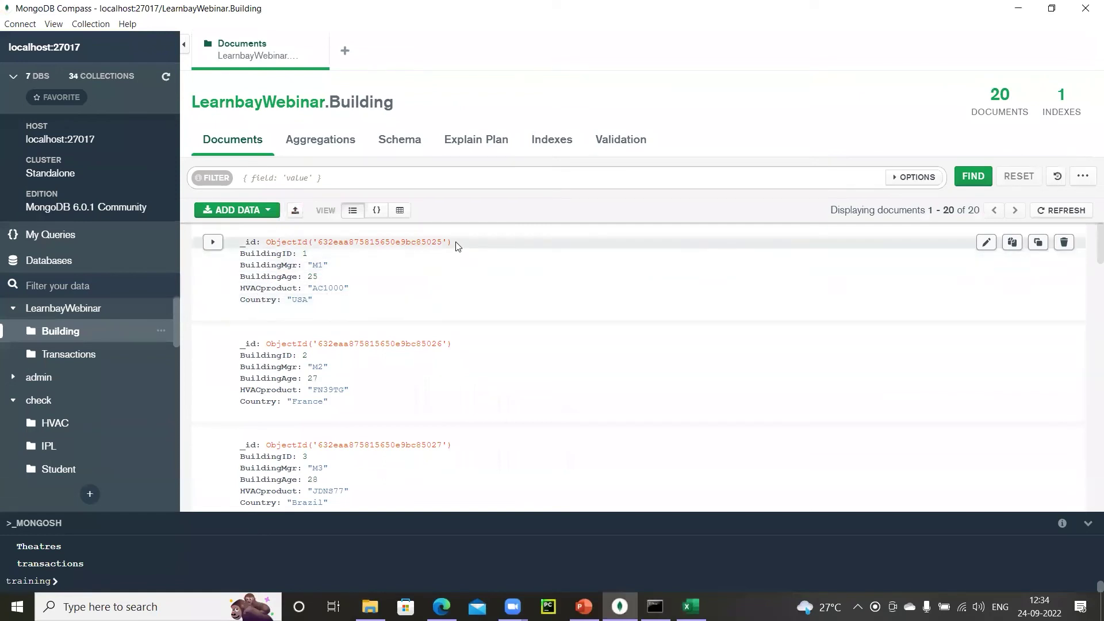
{"action": "left_click_drag", "start_coordinate": [444, 242], "coordinate": [274, 240]}
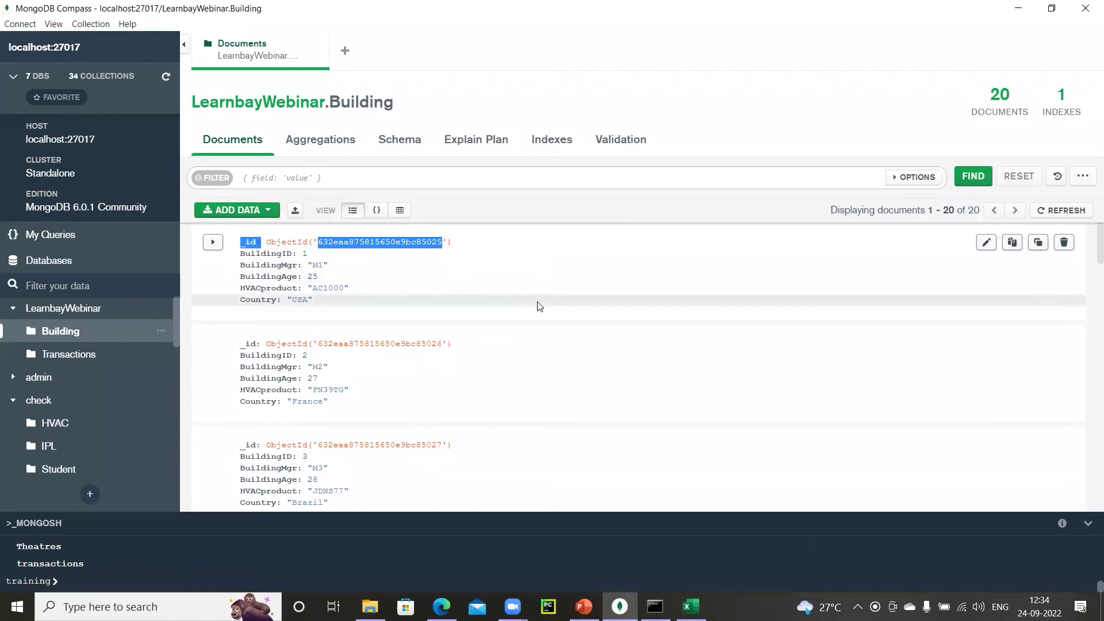
Annotate the first Building document's _id value as hexadecimal, circle its _id field and draw an arrow from it to the collection's index count
{"action": "left_click", "coordinate": [469, 272]}
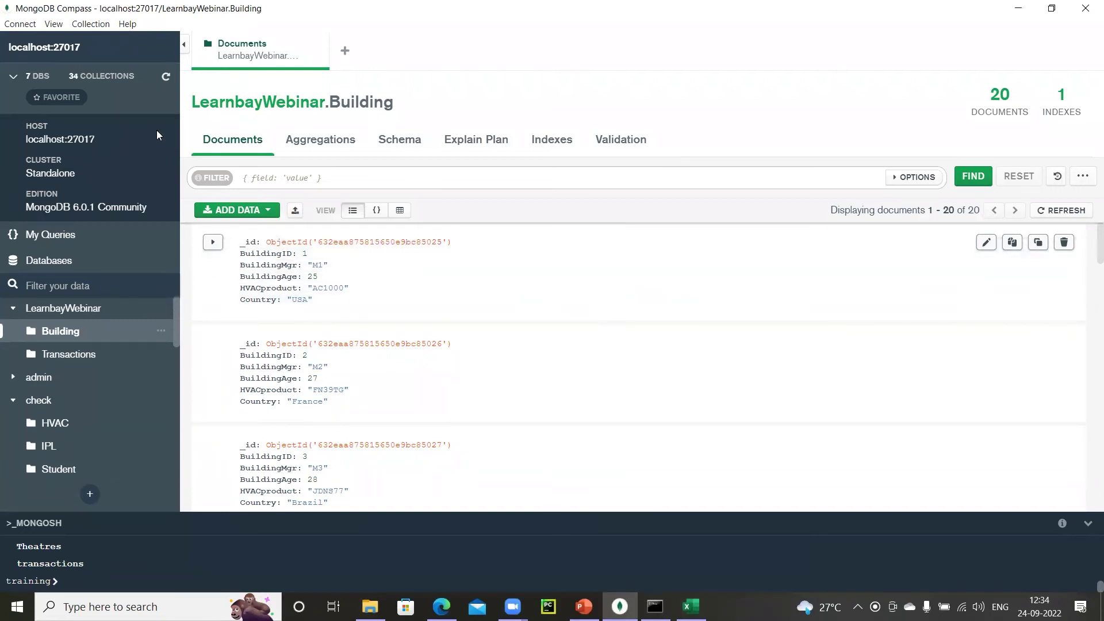
{"action": "mouse_move", "coordinate": [418, 244]}
{"action": "left_mouse_down"}
{"action": "mouse_move", "coordinate": [472, 269]}
{"action": "mouse_move", "coordinate": [467, 280]}
{"action": "left_mouse_up"}
{"action": "left_click_drag", "start_coordinate": [483, 247], "coordinate": [488, 266]}
{"action": "mouse_move", "coordinate": [494, 253]}
{"action": "left_mouse_down"}
{"action": "mouse_move", "coordinate": [505, 260]}
{"action": "mouse_move", "coordinate": [654, 200]}
{"action": "left_mouse_up"}
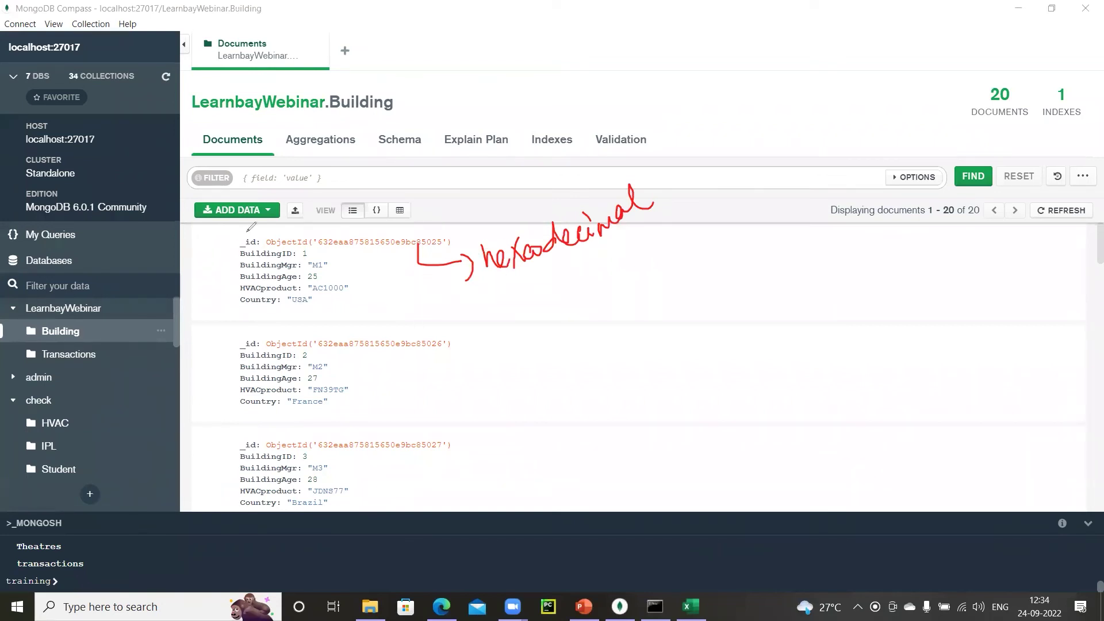
{"action": "mouse_move", "coordinate": [246, 229]}
{"action": "left_mouse_down"}
{"action": "mouse_move", "coordinate": [232, 252]}
{"action": "mouse_move", "coordinate": [263, 238]}
{"action": "mouse_move", "coordinate": [253, 225]}
{"action": "mouse_move", "coordinate": [376, 156]}
{"action": "mouse_move", "coordinate": [871, 87]}
{"action": "left_mouse_up"}
{"action": "mouse_move", "coordinate": [972, 78]}
{"action": "left_mouse_down"}
{"action": "mouse_move", "coordinate": [1033, 77]}
{"action": "mouse_move", "coordinate": [1045, 96]}
{"action": "mouse_move", "coordinate": [1046, 77]}
{"action": "mouse_move", "coordinate": [1047, 97]}
{"action": "left_mouse_up"}
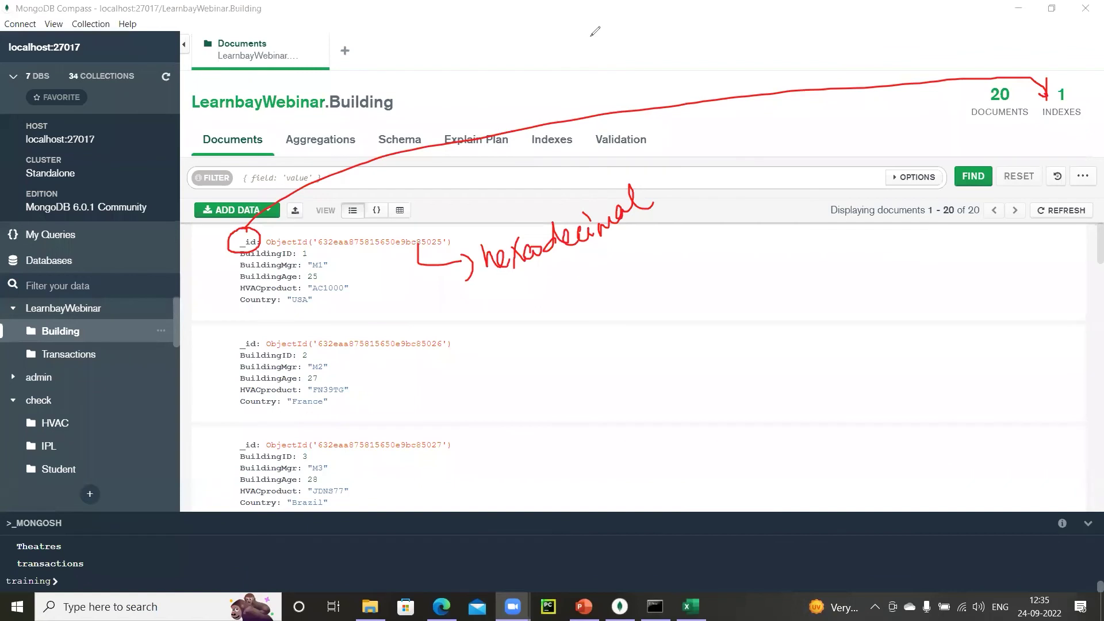
Clear the annotations, handwrite 10,000 with an arrow to loc, and circle the first document's _id field
{"action": "key", "text": "e"}
{"action": "left_click_drag", "start_coordinate": [485, 248], "coordinate": [485, 286]}
{"action": "mouse_move", "coordinate": [502, 253]}
{"action": "left_mouse_down"}
{"action": "mouse_move", "coordinate": [516, 277]}
{"action": "mouse_move", "coordinate": [566, 228]}
{"action": "left_mouse_up"}
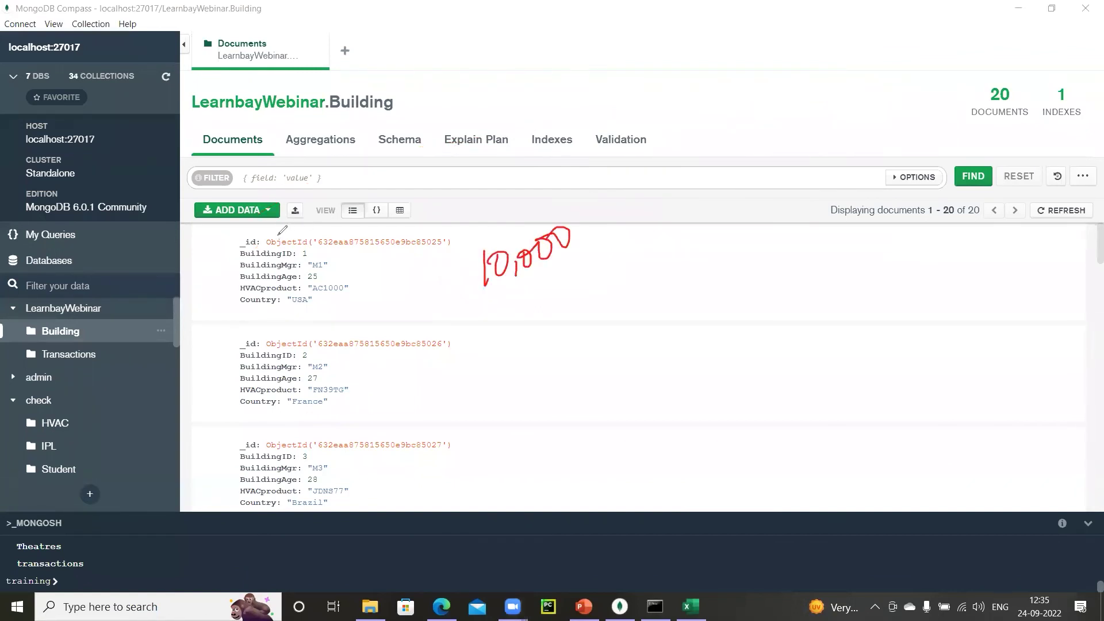
{"action": "mouse_move", "coordinate": [252, 224]}
{"action": "left_mouse_down"}
{"action": "mouse_move", "coordinate": [227, 236]}
{"action": "mouse_move", "coordinate": [282, 231]}
{"action": "left_mouse_up"}
{"action": "mouse_move", "coordinate": [498, 295]}
{"action": "left_mouse_down"}
{"action": "mouse_move", "coordinate": [610, 240]}
{"action": "mouse_move", "coordinate": [619, 251]}
{"action": "mouse_move", "coordinate": [602, 301]}
{"action": "mouse_move", "coordinate": [620, 270]}
{"action": "mouse_move", "coordinate": [664, 282]}
{"action": "left_mouse_up"}
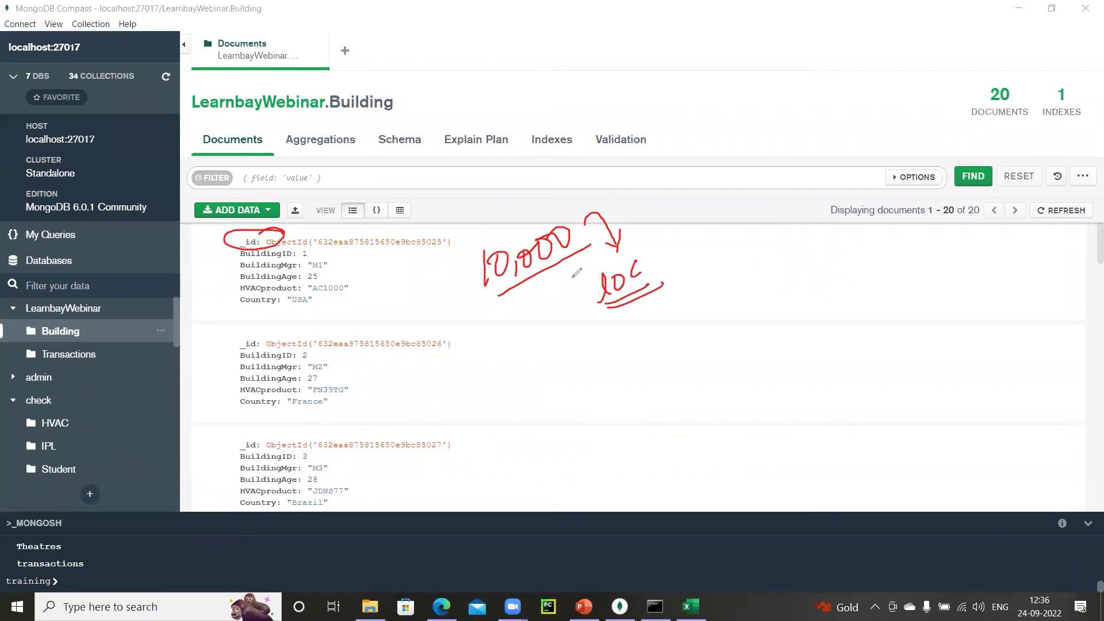
Handwrite the locations Blr, Hyd, Mum and Chn beneath loc, and circle loc
{"action": "mouse_move", "coordinate": [634, 324]}
{"action": "left_mouse_down"}
{"action": "mouse_move", "coordinate": [645, 338]}
{"action": "mouse_move", "coordinate": [637, 349]}
{"action": "left_mouse_up"}
{"action": "mouse_move", "coordinate": [635, 325]}
{"action": "left_mouse_down"}
{"action": "mouse_move", "coordinate": [639, 364]}
{"action": "mouse_move", "coordinate": [641, 340]}
{"action": "mouse_move", "coordinate": [636, 348]}
{"action": "left_mouse_up"}
{"action": "mouse_move", "coordinate": [662, 315]}
{"action": "left_mouse_down"}
{"action": "mouse_move", "coordinate": [661, 339]}
{"action": "mouse_move", "coordinate": [680, 299]}
{"action": "left_mouse_up"}
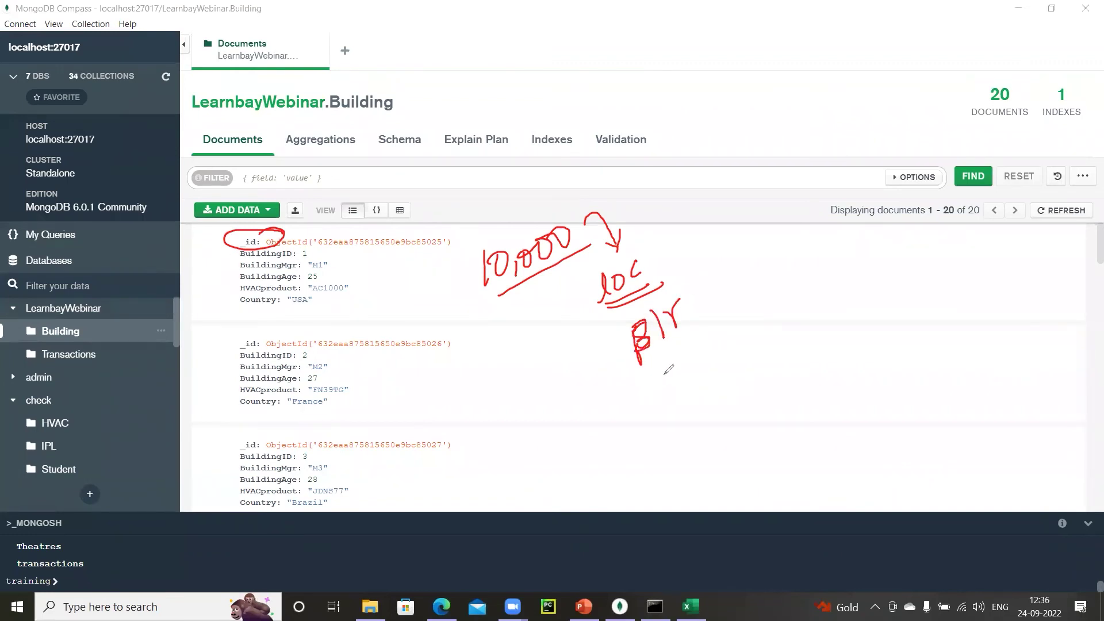
{"action": "left_click_drag", "start_coordinate": [661, 366], "coordinate": [670, 389]}
{"action": "mouse_move", "coordinate": [663, 381]}
{"action": "left_mouse_down"}
{"action": "mouse_move", "coordinate": [679, 375]}
{"action": "mouse_move", "coordinate": [689, 386]}
{"action": "mouse_move", "coordinate": [712, 342]}
{"action": "left_mouse_up"}
{"action": "mouse_move", "coordinate": [683, 414]}
{"action": "left_mouse_down"}
{"action": "mouse_move", "coordinate": [685, 433]}
{"action": "mouse_move", "coordinate": [729, 405]}
{"action": "left_mouse_up"}
{"action": "mouse_move", "coordinate": [708, 445]}
{"action": "left_mouse_down"}
{"action": "mouse_move", "coordinate": [711, 433]}
{"action": "mouse_move", "coordinate": [732, 443]}
{"action": "mouse_move", "coordinate": [746, 434]}
{"action": "left_mouse_up"}
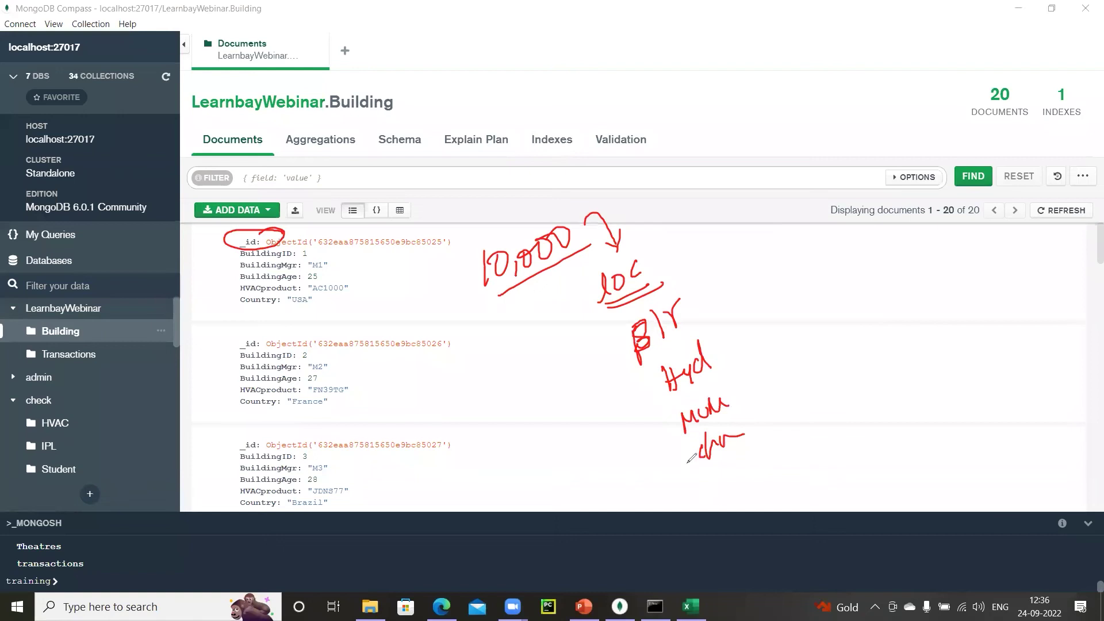
{"action": "mouse_move", "coordinate": [645, 251]}
{"action": "left_mouse_down"}
{"action": "mouse_move", "coordinate": [624, 250]}
{"action": "mouse_move", "coordinate": [609, 300]}
{"action": "mouse_move", "coordinate": [638, 244]}
{"action": "mouse_move", "coordinate": [587, 276]}
{"action": "mouse_move", "coordinate": [612, 289]}
{"action": "left_mouse_up"}
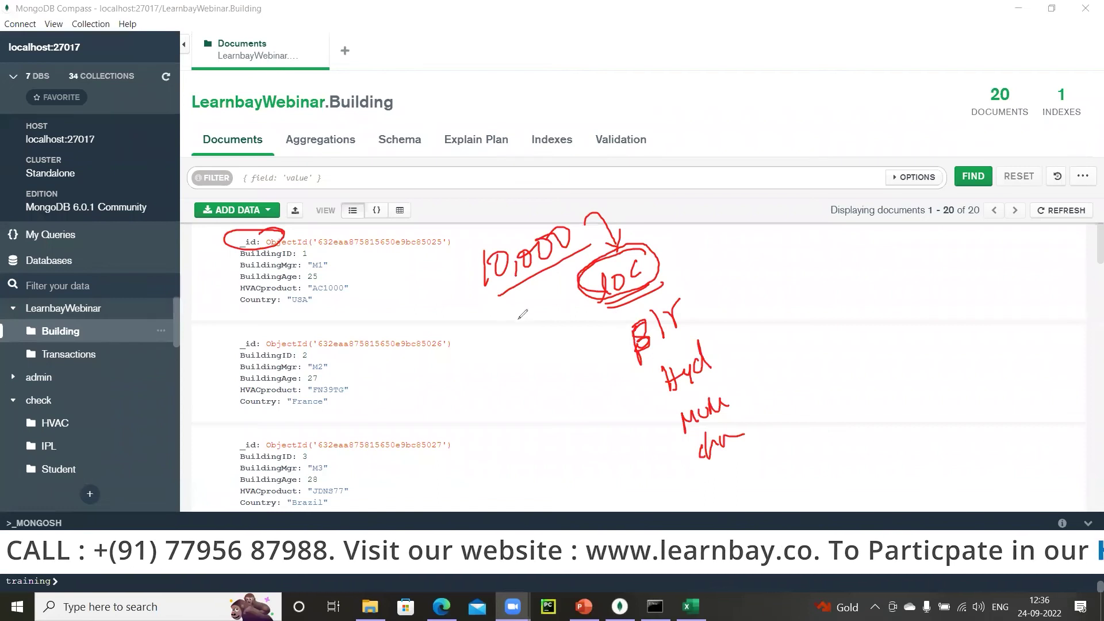
Handwrite and circle empid, connect it and loc to a composite index label, and clear the annotations
{"action": "mouse_move", "coordinate": [470, 334]}
{"action": "left_mouse_down"}
{"action": "mouse_move", "coordinate": [526, 310]}
{"action": "mouse_move", "coordinate": [539, 285]}
{"action": "mouse_move", "coordinate": [429, 345]}
{"action": "mouse_move", "coordinate": [561, 296]}
{"action": "mouse_move", "coordinate": [524, 290]}
{"action": "left_mouse_up"}
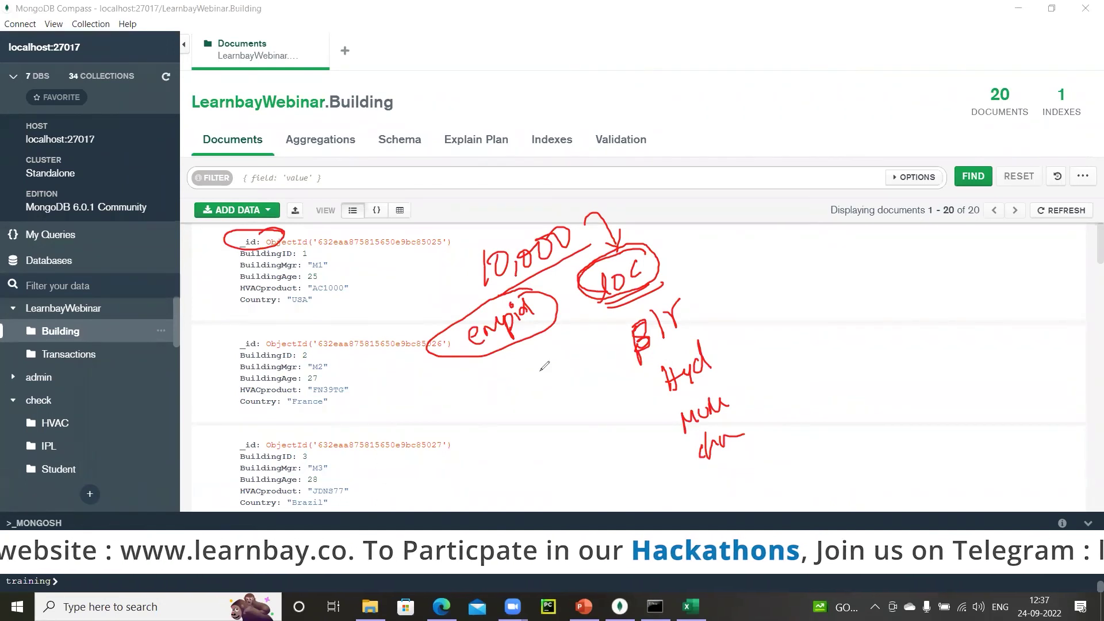
{"action": "left_click_drag", "start_coordinate": [542, 321], "coordinate": [587, 375]}
{"action": "left_click_drag", "start_coordinate": [601, 283], "coordinate": [592, 379]}
{"action": "mouse_move", "coordinate": [528, 405]}
{"action": "left_mouse_down"}
{"action": "mouse_move", "coordinate": [538, 425]}
{"action": "mouse_move", "coordinate": [578, 412]}
{"action": "mouse_move", "coordinate": [610, 384]}
{"action": "mouse_move", "coordinate": [614, 365]}
{"action": "mouse_move", "coordinate": [625, 366]}
{"action": "mouse_move", "coordinate": [608, 436]}
{"action": "mouse_move", "coordinate": [603, 422]}
{"action": "mouse_move", "coordinate": [641, 403]}
{"action": "mouse_move", "coordinate": [629, 415]}
{"action": "left_mouse_up"}
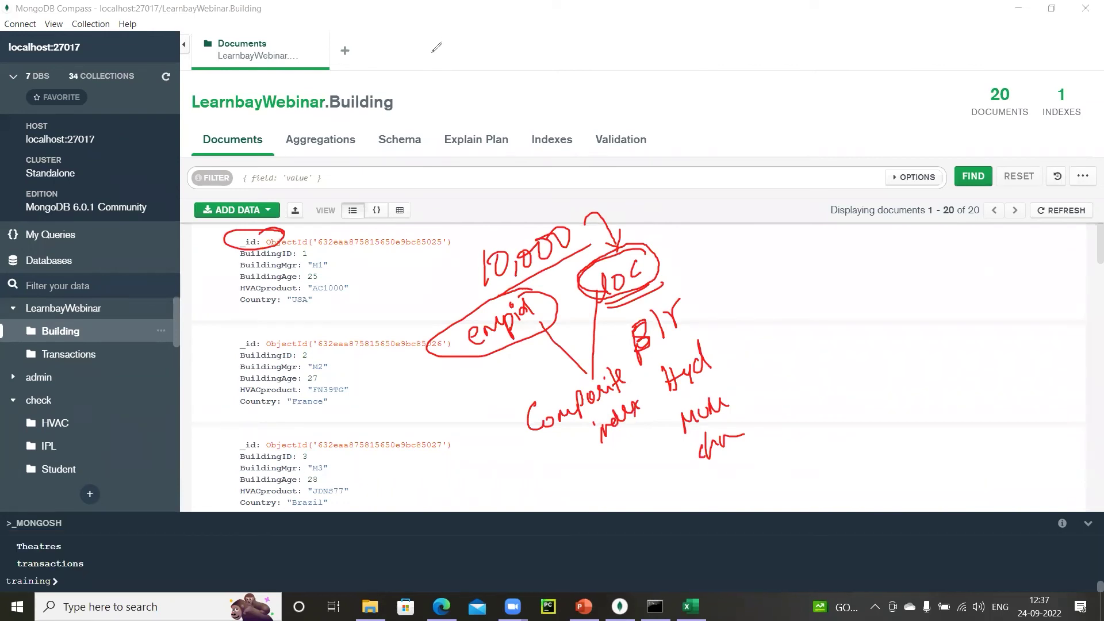
{"action": "key", "text": "Escape"}
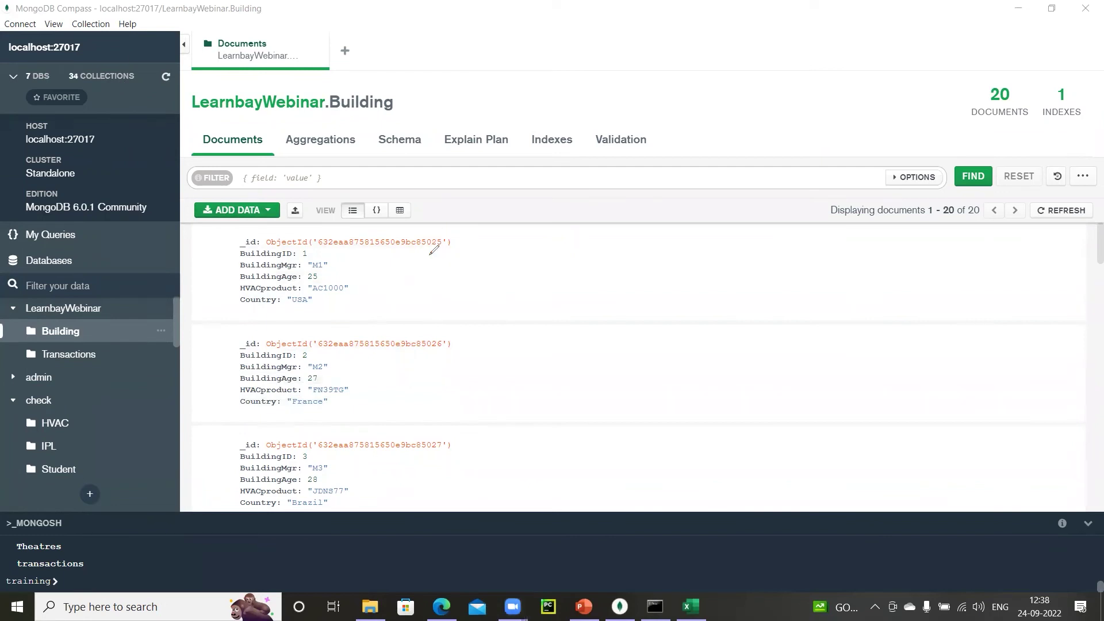
Underline the final digits of the first three Building documents' _id values, and clear the marks
{"action": "left_click_drag", "start_coordinate": [412, 250], "coordinate": [450, 249]}
{"action": "left_click_drag", "start_coordinate": [421, 354], "coordinate": [458, 358]}
{"action": "left_click_drag", "start_coordinate": [457, 458], "coordinate": [430, 458]}
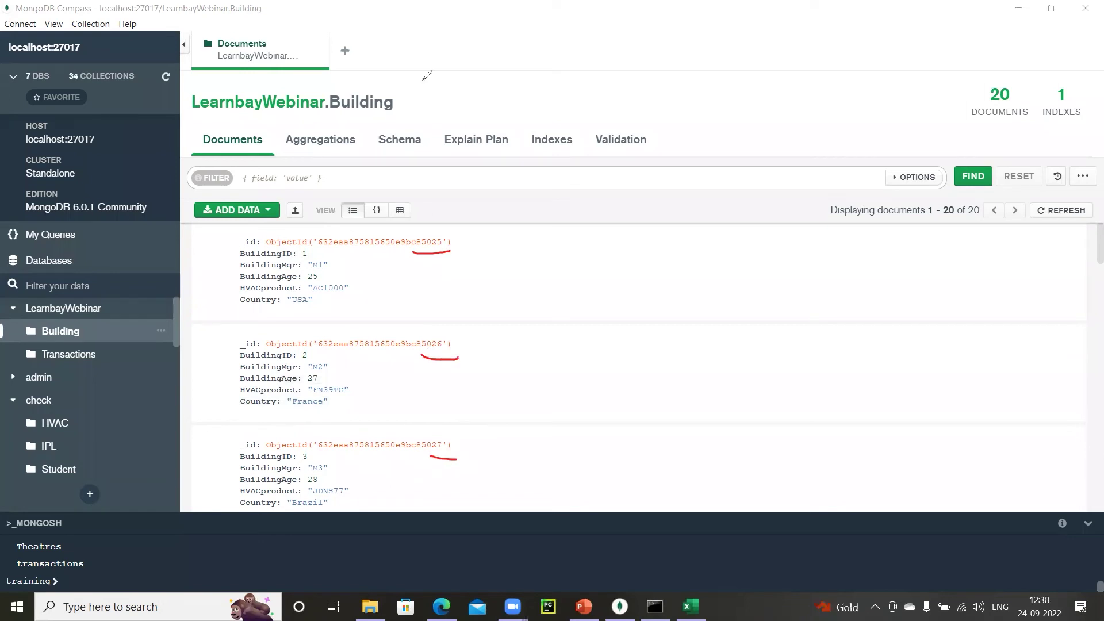
{"action": "key", "text": "Escape"}
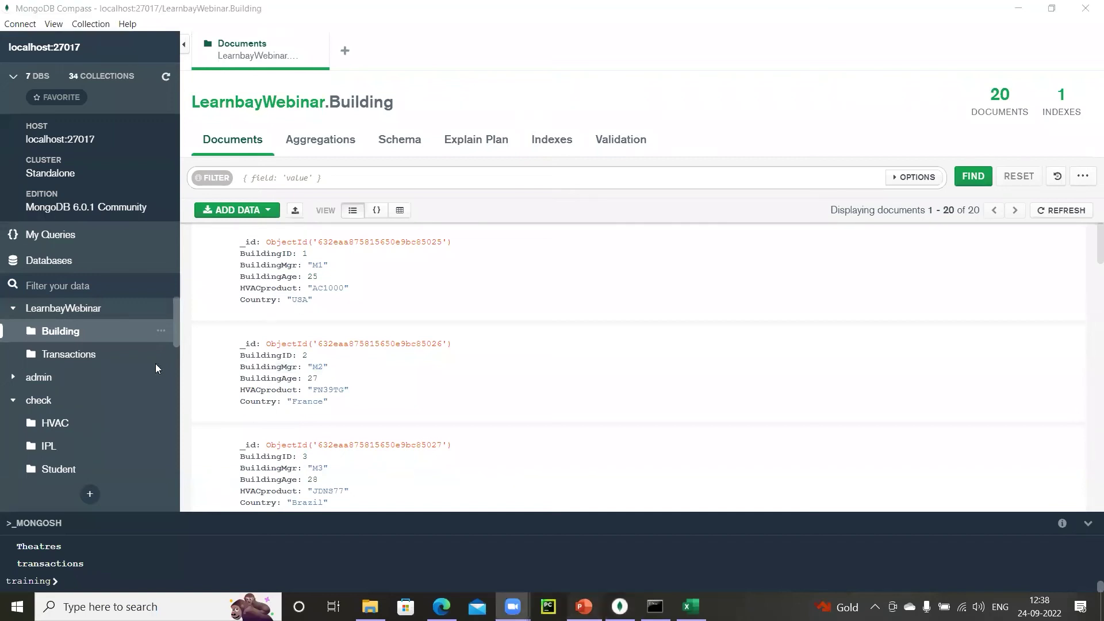
Switch to Day1.pptx in PowerPoint, look through the slides following JSON/BSON, and return to MongoDB Compass
{"action": "key", "text": "alt+Tab"}
{"action": "scroll", "coordinate": [143, 402], "scroll_direction": "down", "scroll_amount": 4}
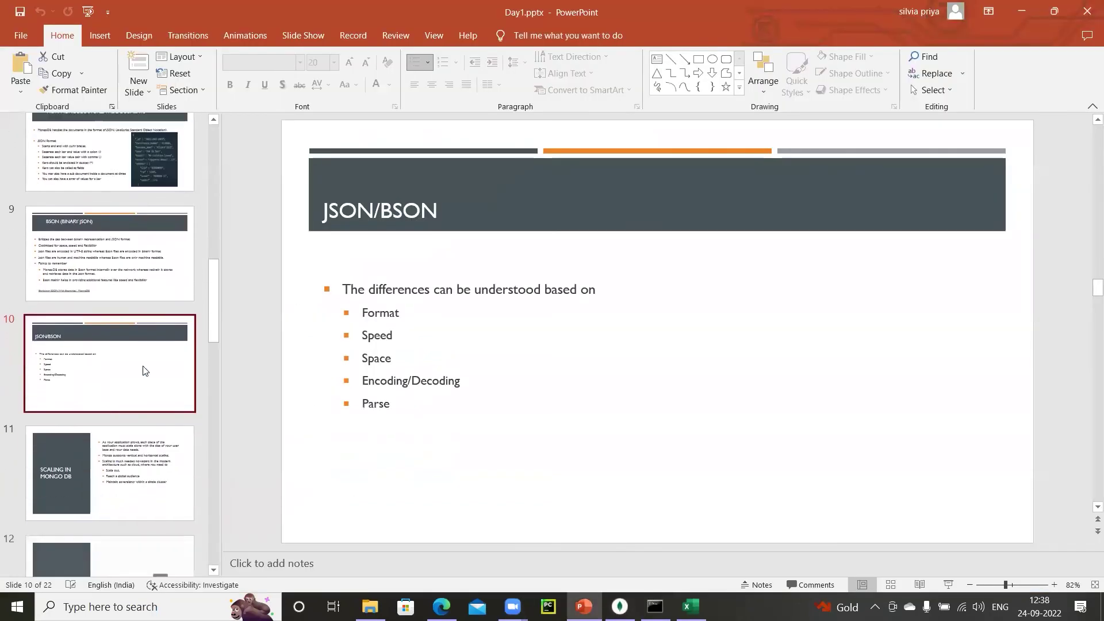
{"action": "scroll", "coordinate": [142, 370], "scroll_direction": "down", "scroll_amount": 2}
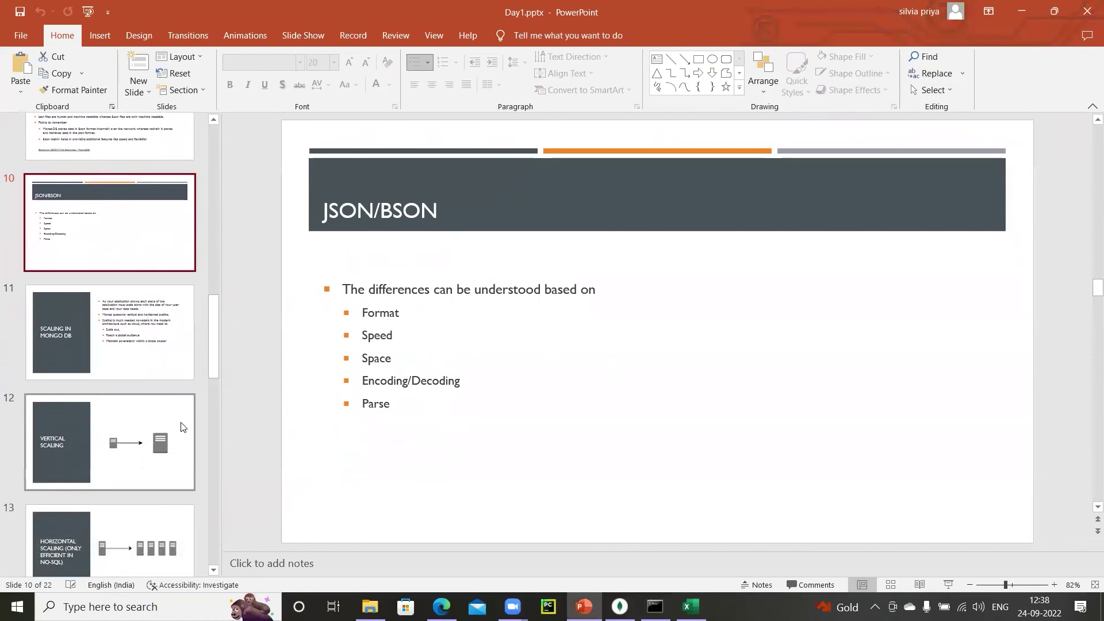
{"action": "scroll", "coordinate": [159, 459], "scroll_direction": "down", "scroll_amount": 2}
{"action": "scroll", "coordinate": [158, 459], "scroll_direction": "down", "scroll_amount": 1}
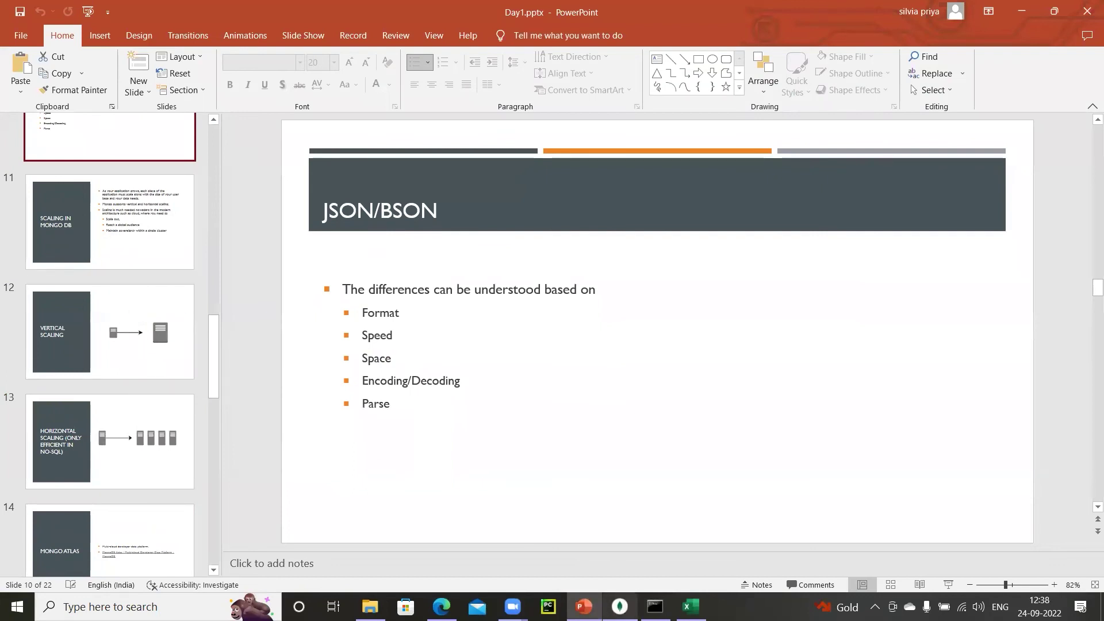
{"action": "left_click", "coordinate": [619, 607]}
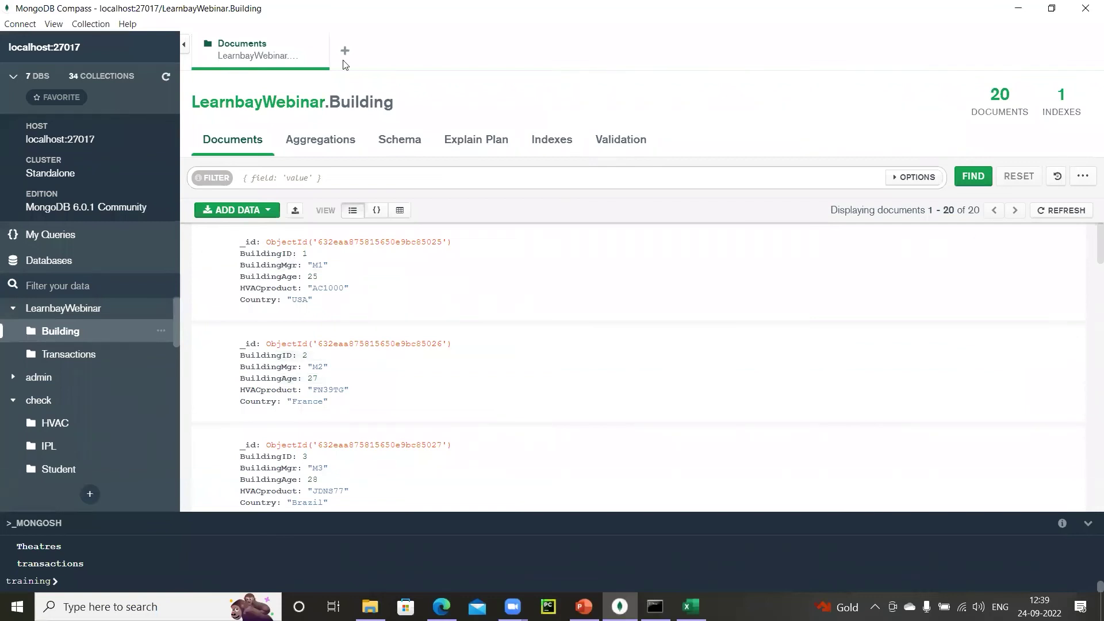
Draw a double-headed arrow between the first two documents' _id values, and replace it with a tick beside each _id
{"action": "mouse_move", "coordinate": [1071, 259]}
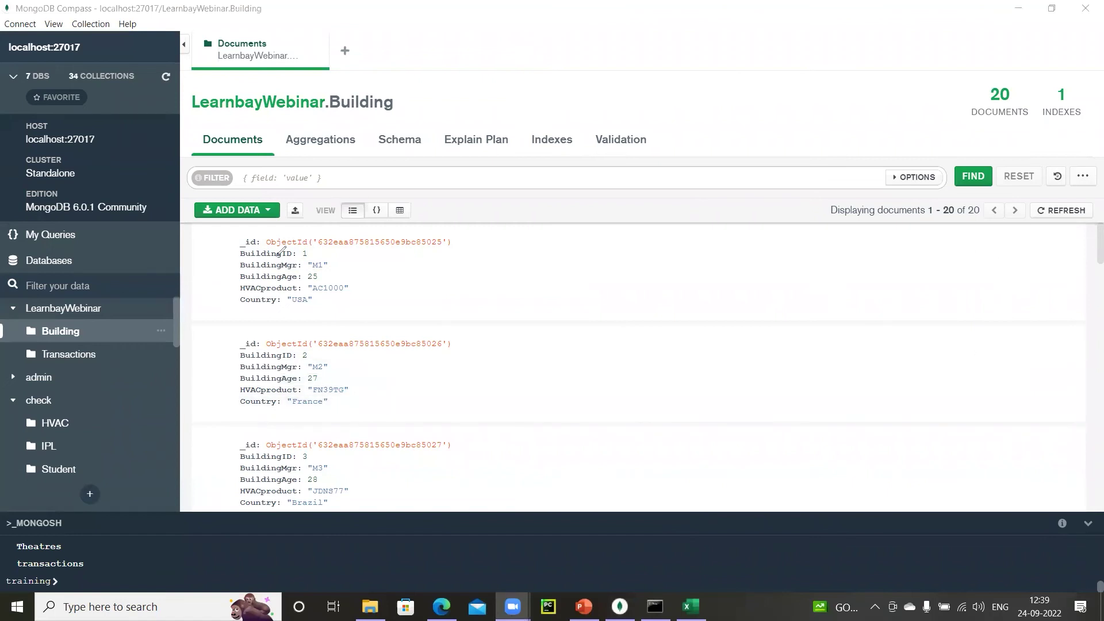
{"action": "mouse_move", "coordinate": [454, 254]}
{"action": "left_mouse_down"}
{"action": "mouse_move", "coordinate": [489, 282]}
{"action": "mouse_move", "coordinate": [472, 344]}
{"action": "mouse_move", "coordinate": [492, 339]}
{"action": "left_mouse_up"}
{"action": "left_click_drag", "start_coordinate": [460, 263], "coordinate": [470, 242]}
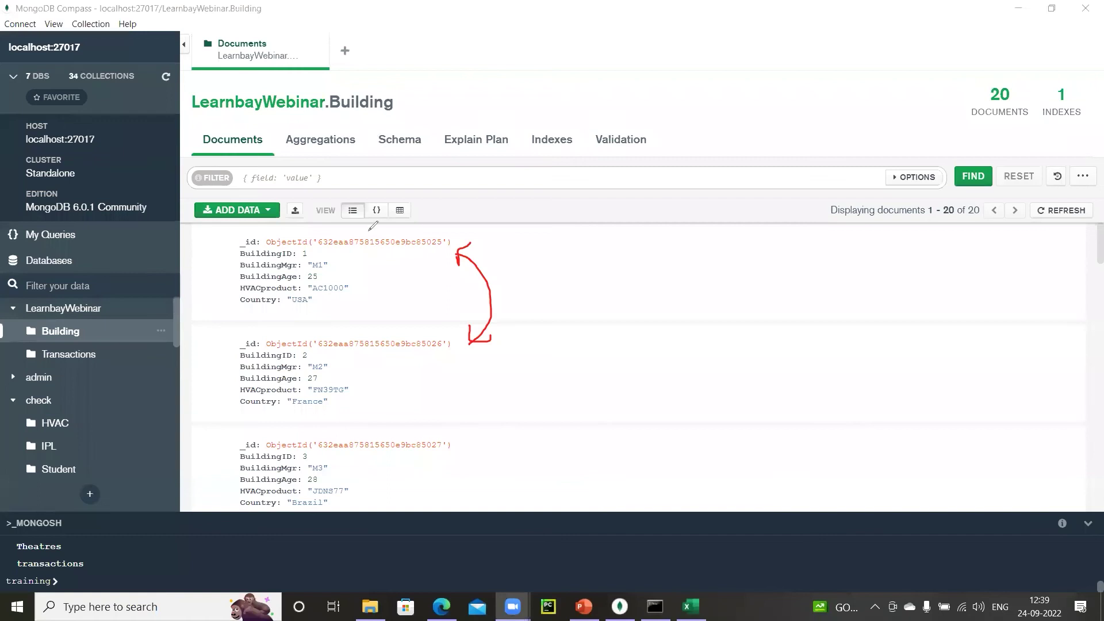
{"action": "left_click_drag", "start_coordinate": [457, 241], "coordinate": [483, 227]}
{"action": "left_click_drag", "start_coordinate": [458, 334], "coordinate": [502, 305]}
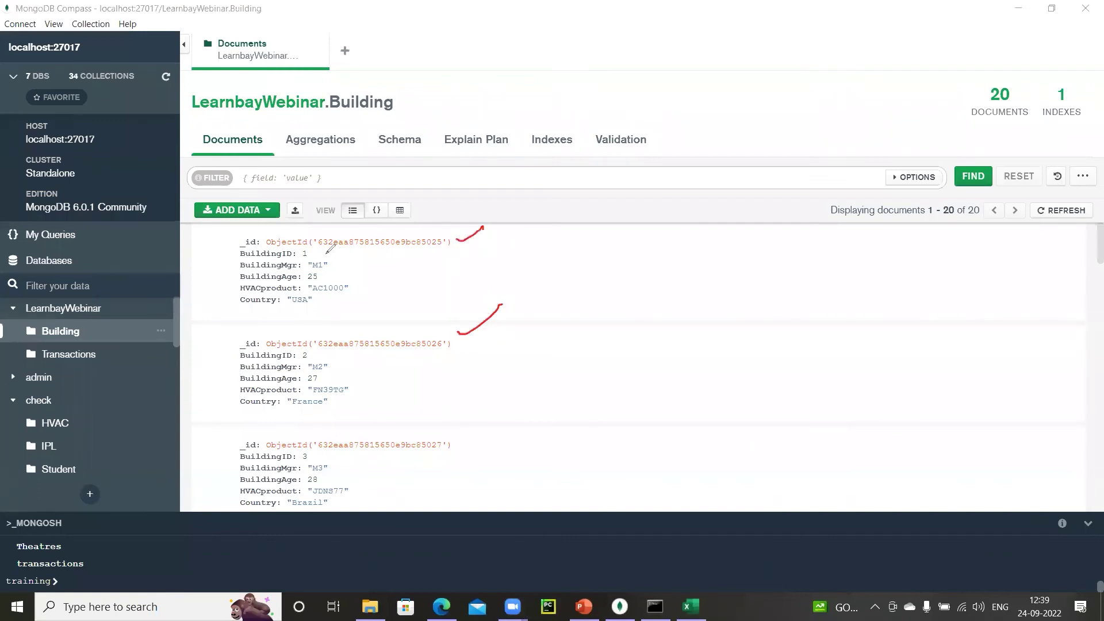
Circle the remaining field values of the first two Building documents and connect both circles to a handwritten Same label
{"action": "mouse_move", "coordinate": [309, 246]}
{"action": "left_mouse_down"}
{"action": "mouse_move", "coordinate": [320, 251]}
{"action": "mouse_move", "coordinate": [294, 302]}
{"action": "left_mouse_up"}
{"action": "mouse_move", "coordinate": [320, 344]}
{"action": "left_mouse_down"}
{"action": "mouse_move", "coordinate": [300, 353]}
{"action": "mouse_move", "coordinate": [291, 403]}
{"action": "mouse_move", "coordinate": [342, 410]}
{"action": "left_mouse_up"}
{"action": "left_click_drag", "start_coordinate": [350, 363], "coordinate": [343, 409]}
{"action": "left_click_drag", "start_coordinate": [360, 283], "coordinate": [417, 283]}
{"action": "left_click_drag", "start_coordinate": [364, 380], "coordinate": [417, 281]}
{"action": "left_click_drag", "start_coordinate": [435, 271], "coordinate": [426, 301]}
{"action": "left_click_drag", "start_coordinate": [446, 280], "coordinate": [483, 266]}
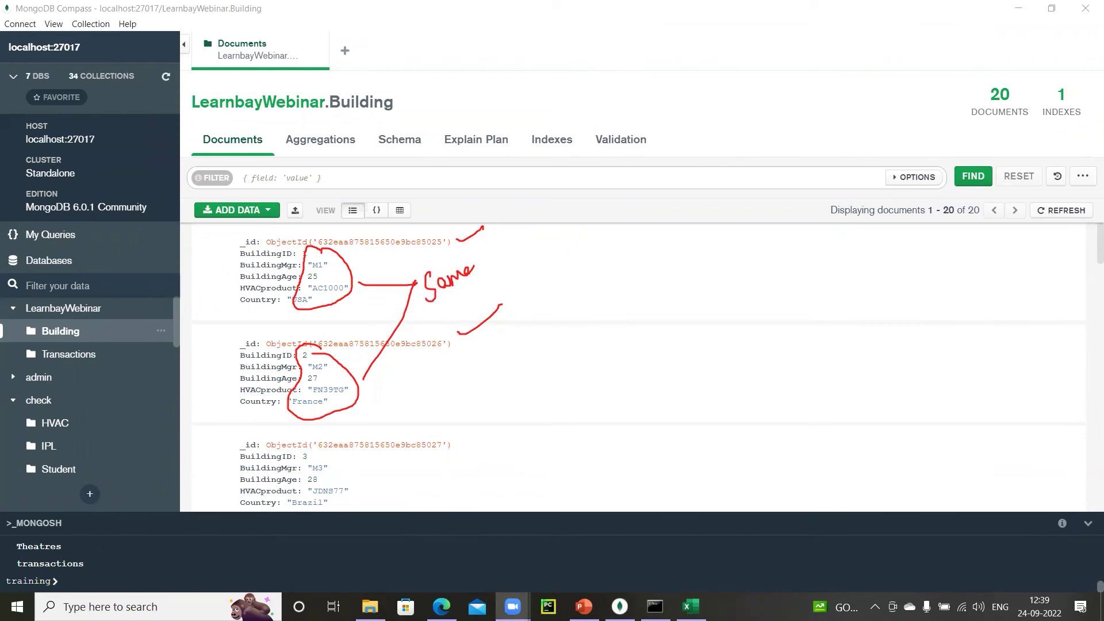
Switch to Day1.pptx in PowerPoint, show Object ID slide 20 with the example documents, and clear the annotations
{"action": "key", "text": "alt+Tab"}
{"action": "left_click_drag", "start_coordinate": [214, 400], "coordinate": [213, 482]}
{"action": "scroll", "coordinate": [213, 482], "scroll_direction": "down", "scroll_amount": 3}
{"action": "left_click", "coordinate": [138, 295]}
{"action": "left_click", "coordinate": [136, 359]}
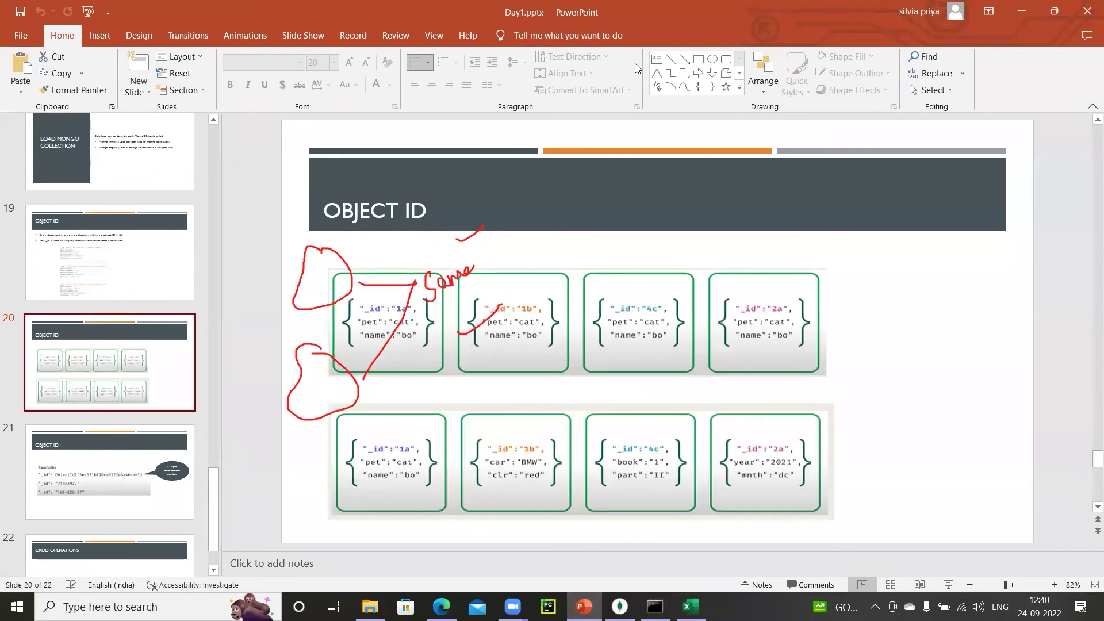
{"action": "key", "text": "Escape"}
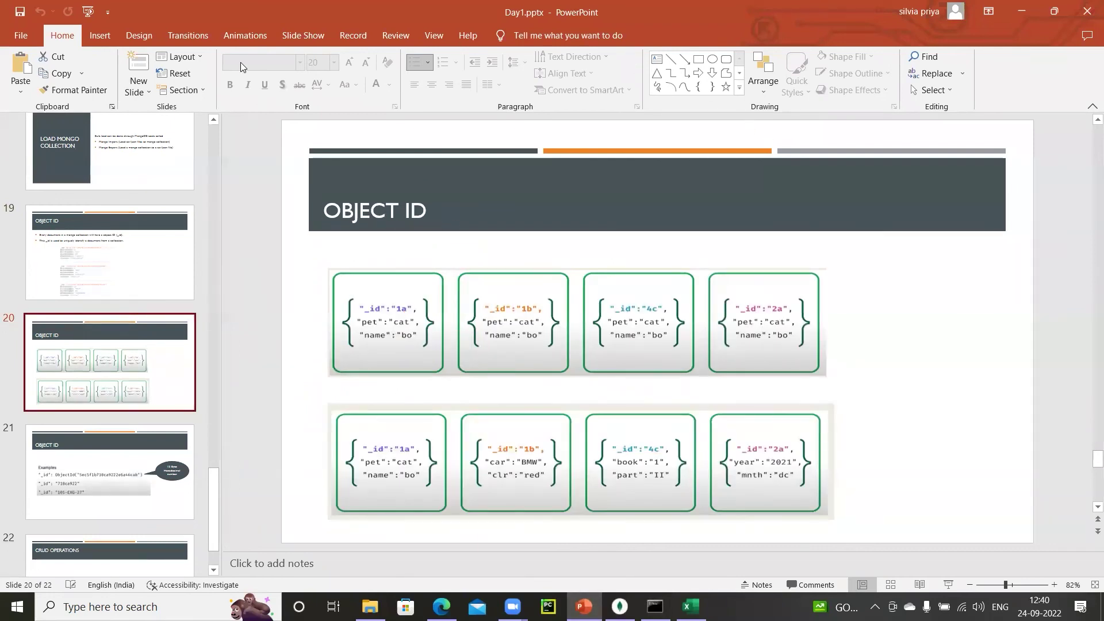
Tick the four example documents with _id 1a, 1b, 4c and 2a in the slide's upper row
{"action": "left_click_drag", "start_coordinate": [408, 292], "coordinate": [424, 286]}
{"action": "left_click_drag", "start_coordinate": [540, 286], "coordinate": [558, 277]}
{"action": "left_click_drag", "start_coordinate": [634, 284], "coordinate": [662, 276]}
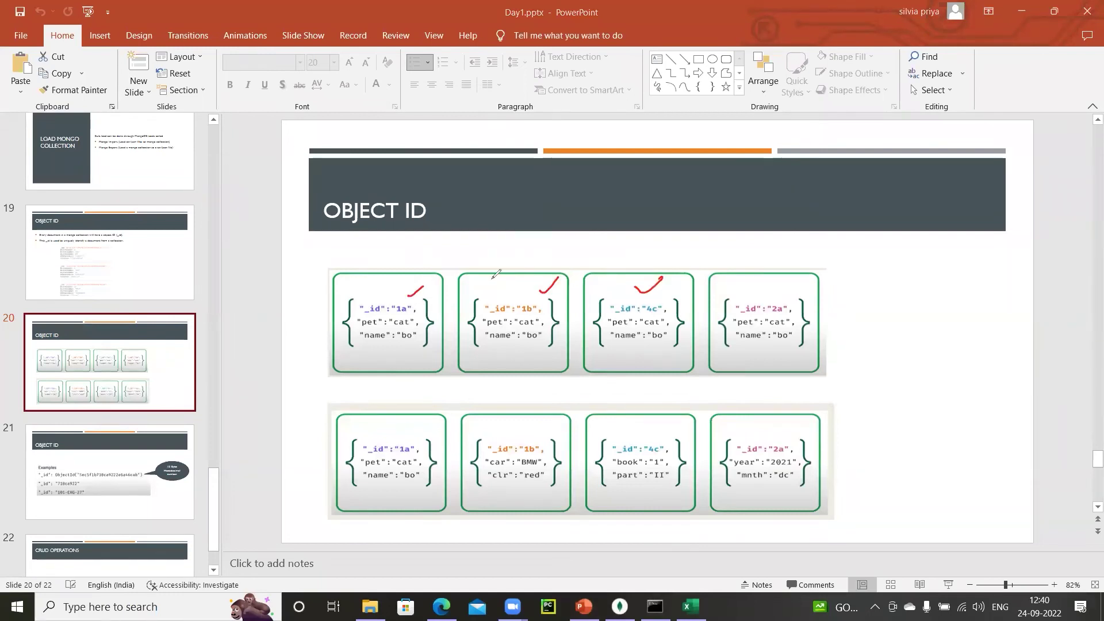
{"action": "left_click_drag", "start_coordinate": [778, 282], "coordinate": [812, 266]}
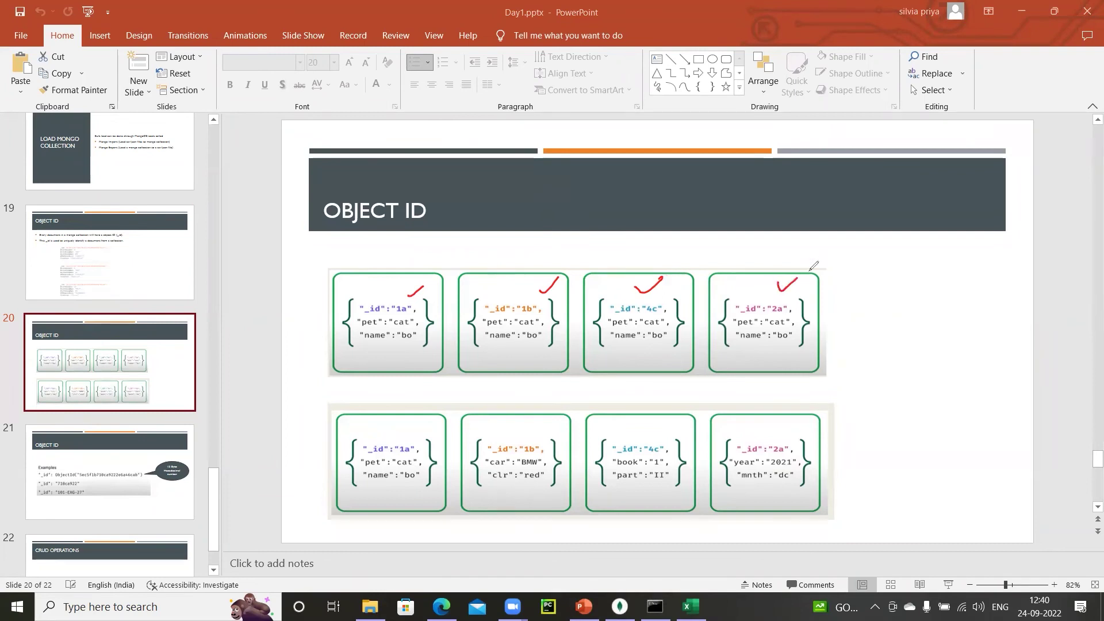
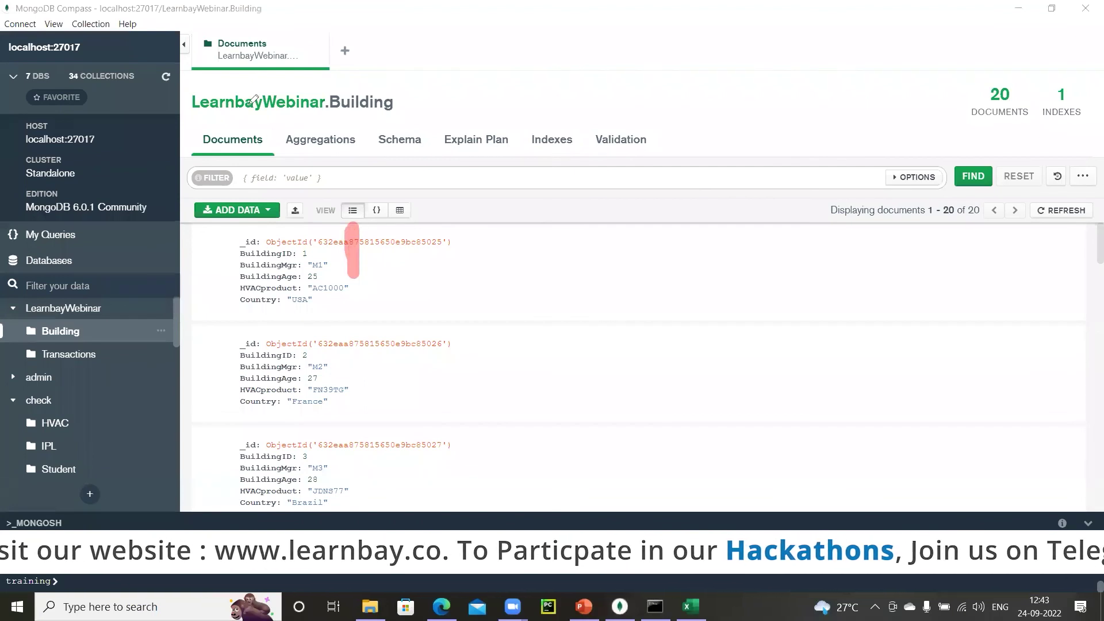
Mark the list view option with an arrow, show the Building documents in JSON view, and mark that option too
{"action": "mouse_move", "coordinate": [357, 260]}
{"action": "left_mouse_down"}
{"action": "mouse_move", "coordinate": [351, 223]}
{"action": "mouse_move", "coordinate": [347, 241]}
{"action": "mouse_move", "coordinate": [361, 231]}
{"action": "left_mouse_up"}
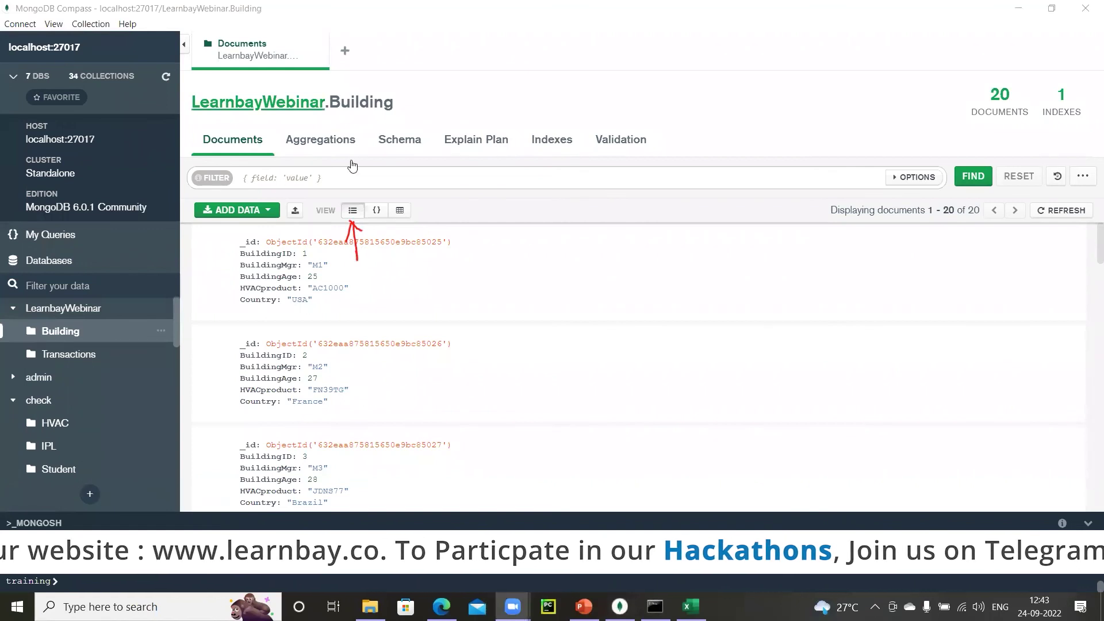
{"action": "left_click", "coordinate": [377, 210]}
{"action": "left_click", "coordinate": [377, 210]}
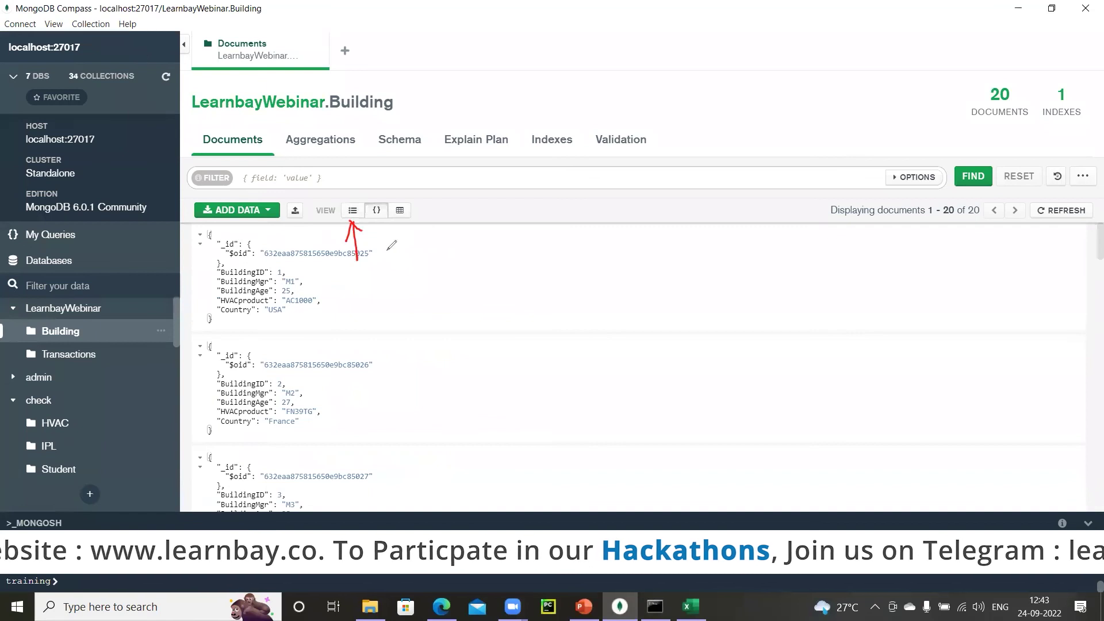
{"action": "left_click_drag", "start_coordinate": [388, 261], "coordinate": [378, 224]}
{"action": "left_click_drag", "start_coordinate": [375, 233], "coordinate": [398, 233]}
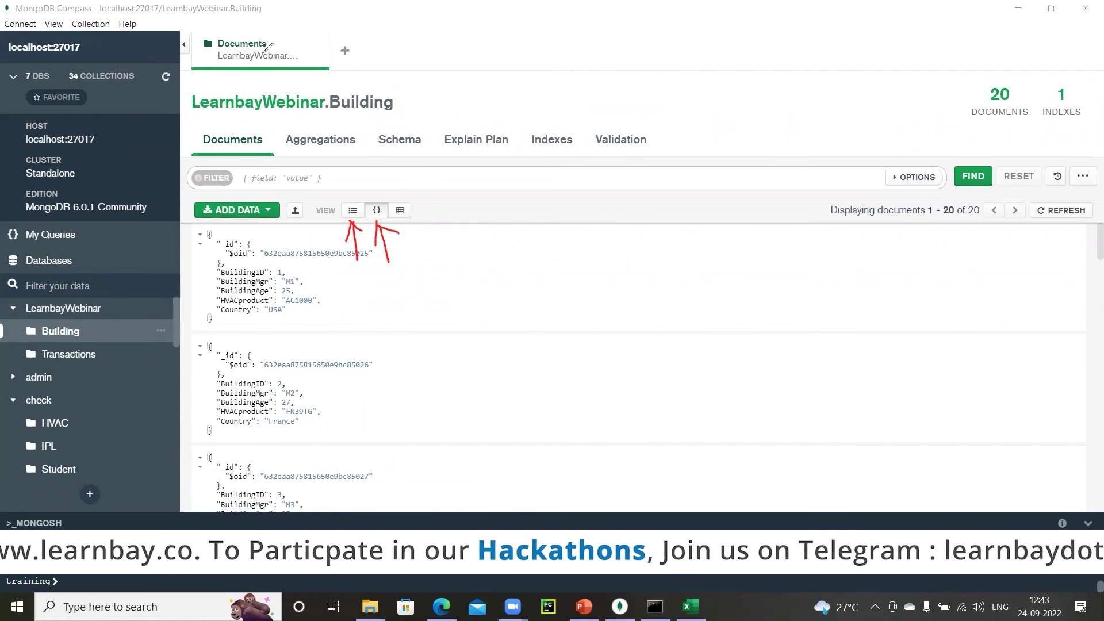
Compare the Building documents in table, list and JSON views, examine the table's columns, and return to list view
{"action": "left_click", "coordinate": [401, 210]}
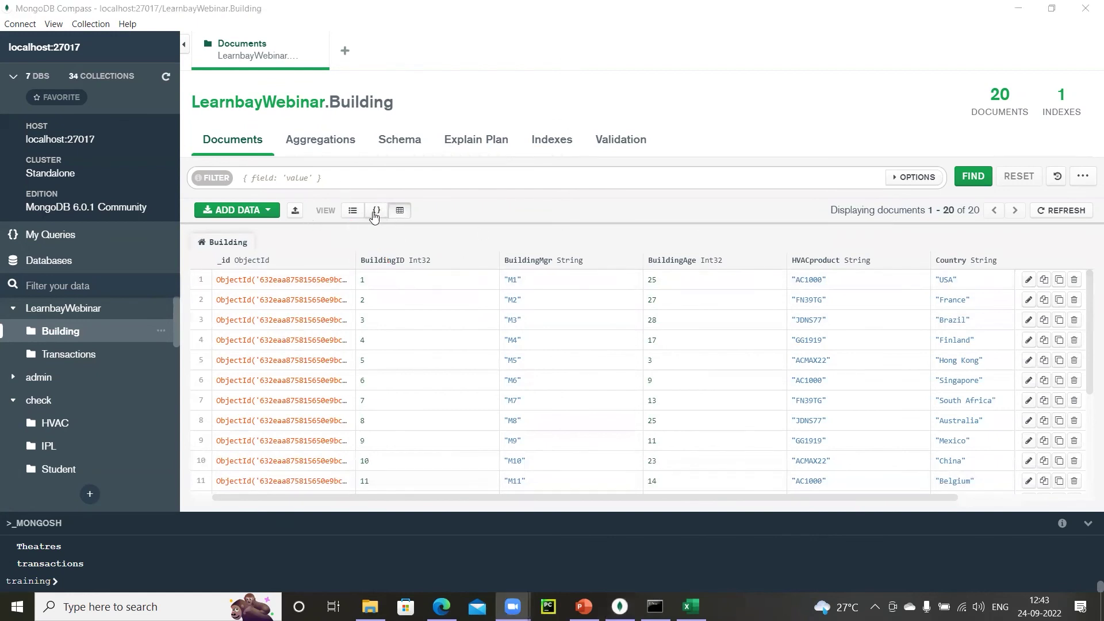
{"action": "left_click", "coordinate": [353, 211]}
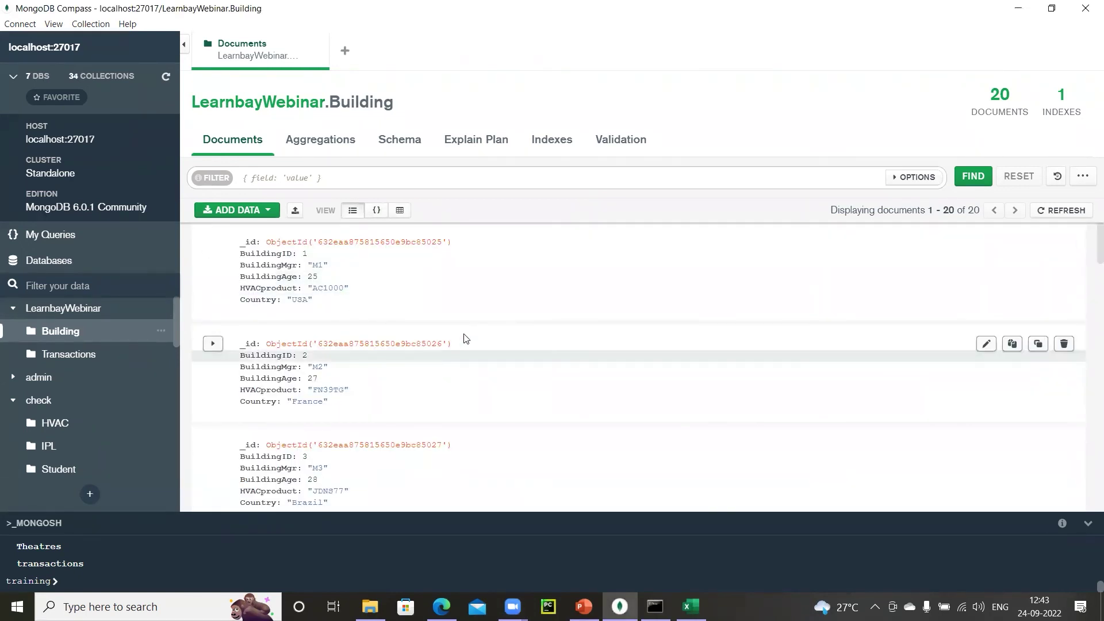
{"action": "left_click", "coordinate": [376, 211]}
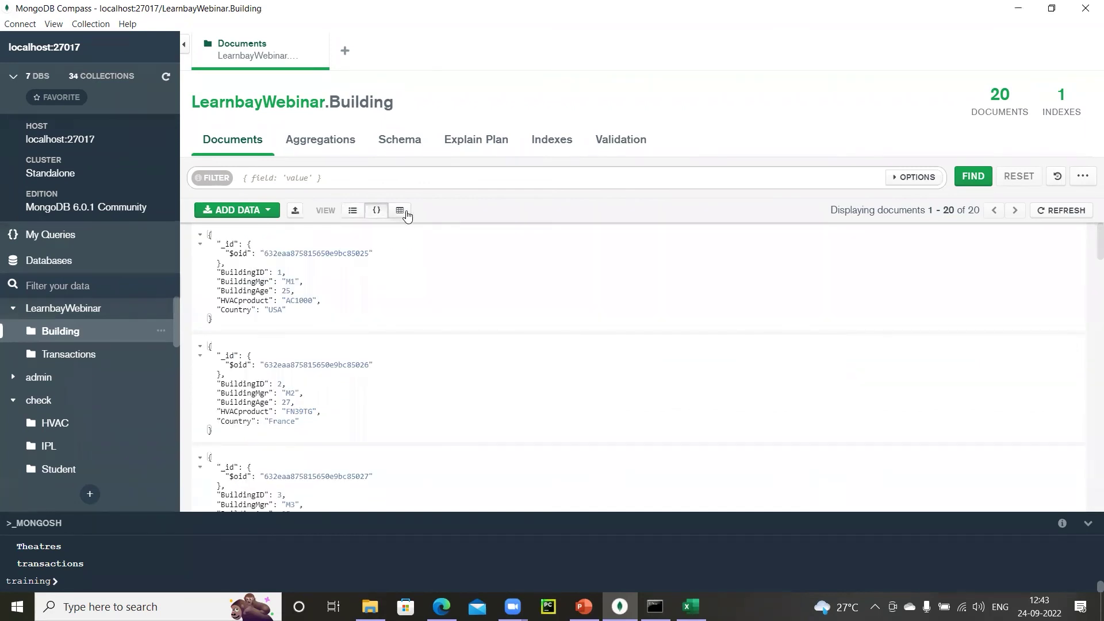
{"action": "left_click", "coordinate": [400, 211]}
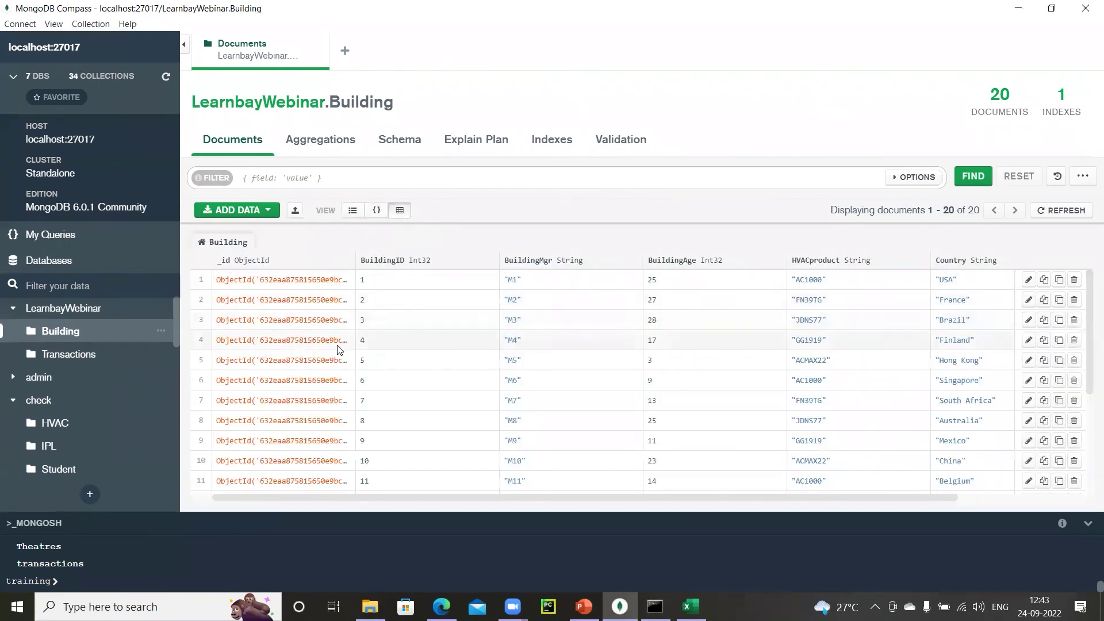
{"action": "left_click_drag", "start_coordinate": [622, 496], "coordinate": [703, 498]}
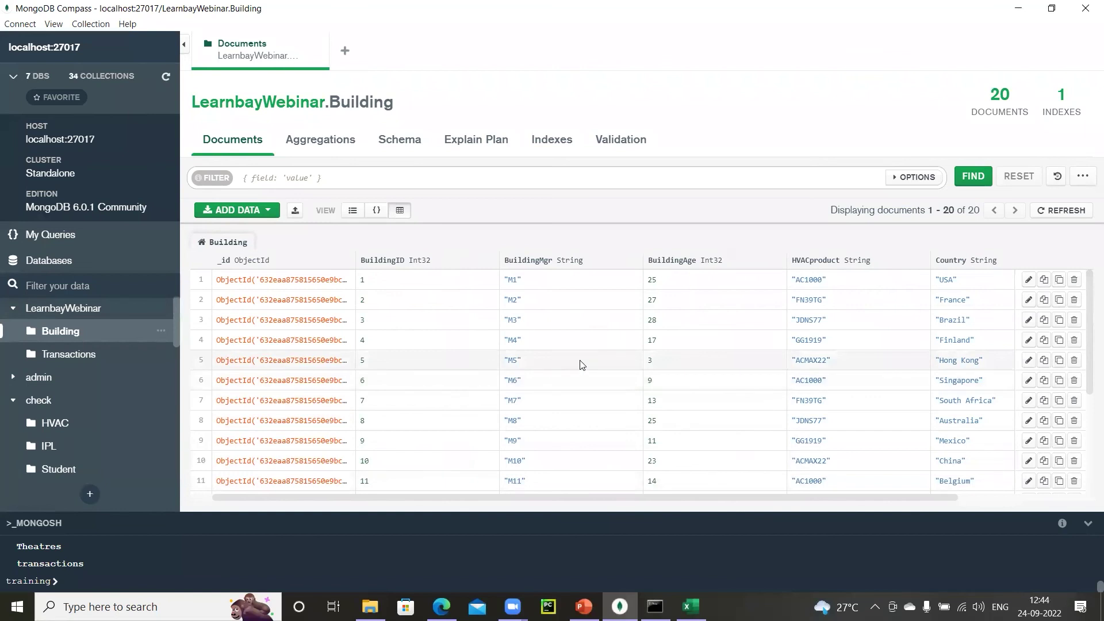
{"action": "left_click", "coordinate": [352, 211]}
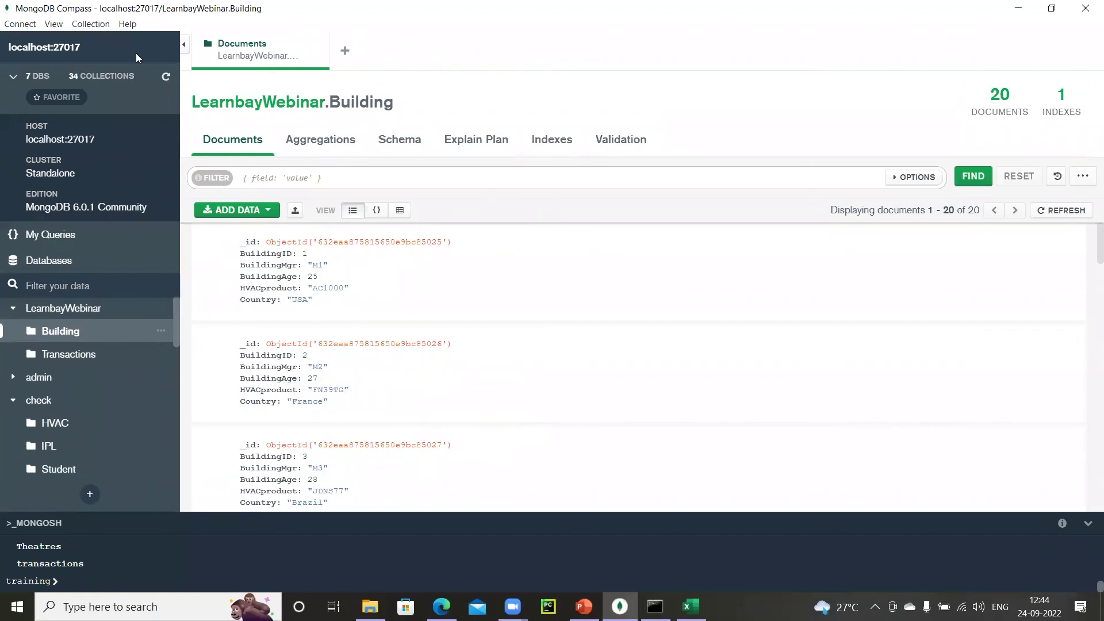
Mark the export option with an arrow and set up a full export of the Building collection with all fields
{"action": "mouse_move", "coordinate": [300, 257]}
{"action": "left_mouse_down"}
{"action": "mouse_move", "coordinate": [299, 223]}
{"action": "mouse_move", "coordinate": [294, 233]}
{"action": "mouse_move", "coordinate": [314, 229]}
{"action": "left_mouse_up"}
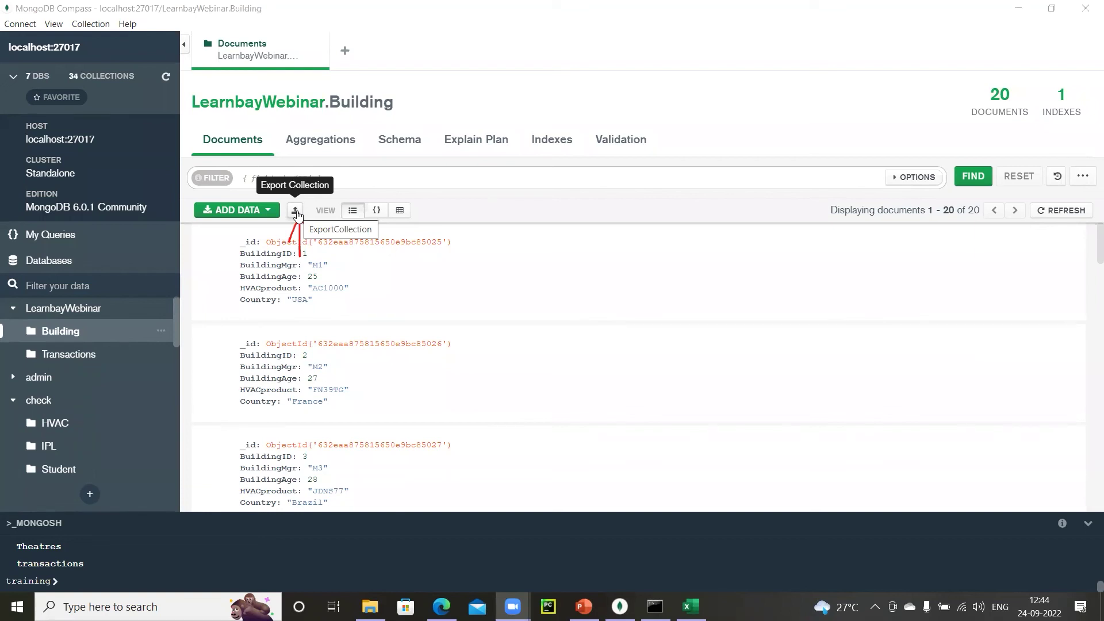
{"action": "left_click", "coordinate": [296, 212]}
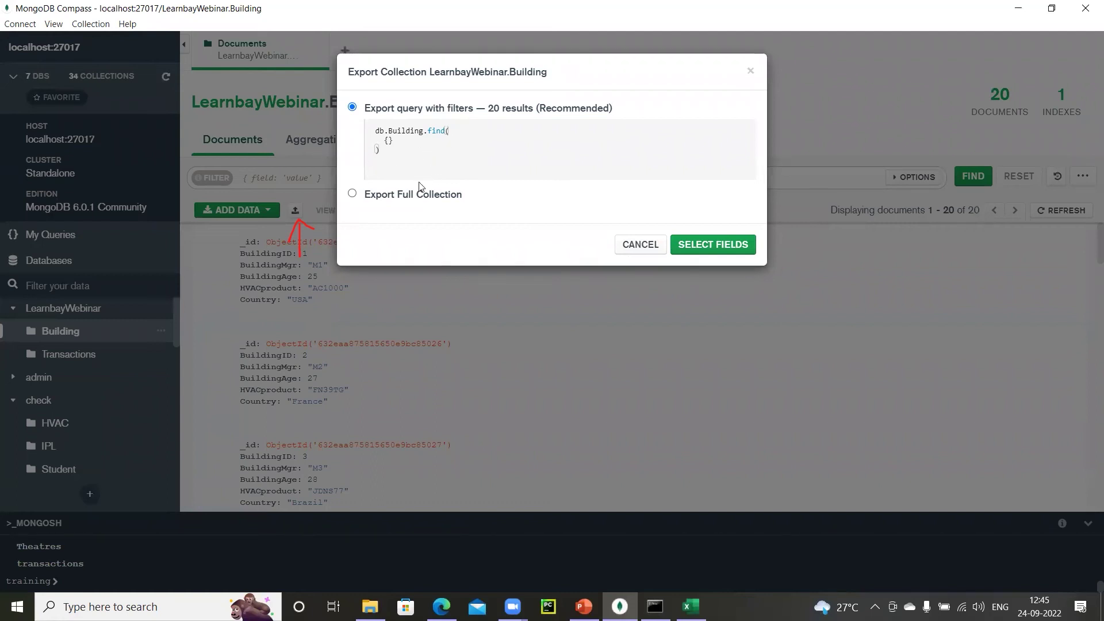
{"action": "left_click", "coordinate": [352, 195]}
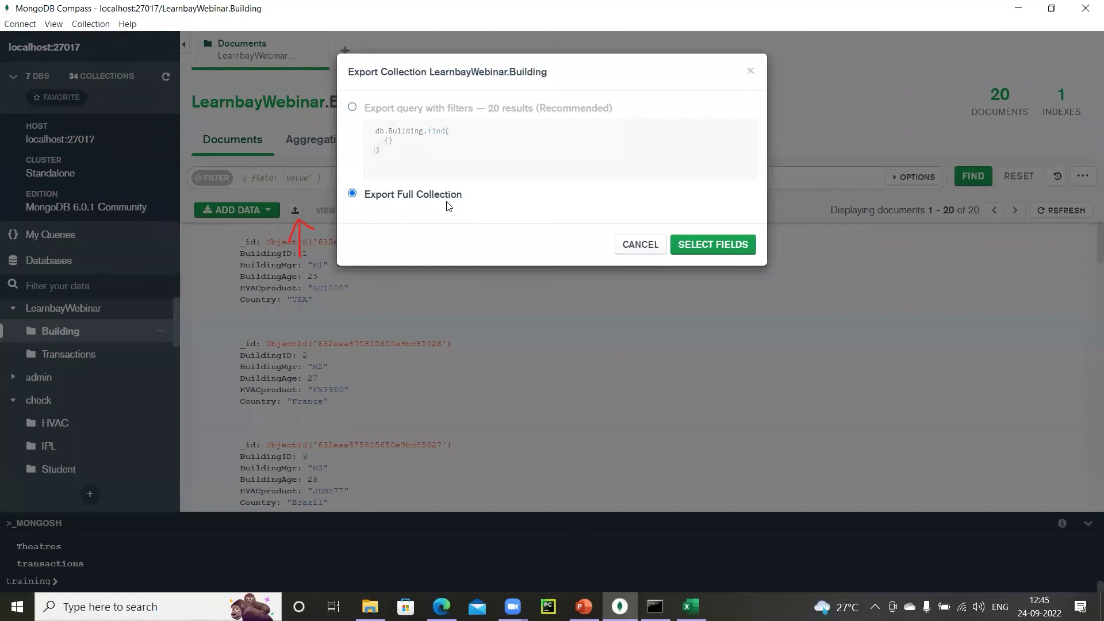
{"action": "left_click", "coordinate": [737, 247]}
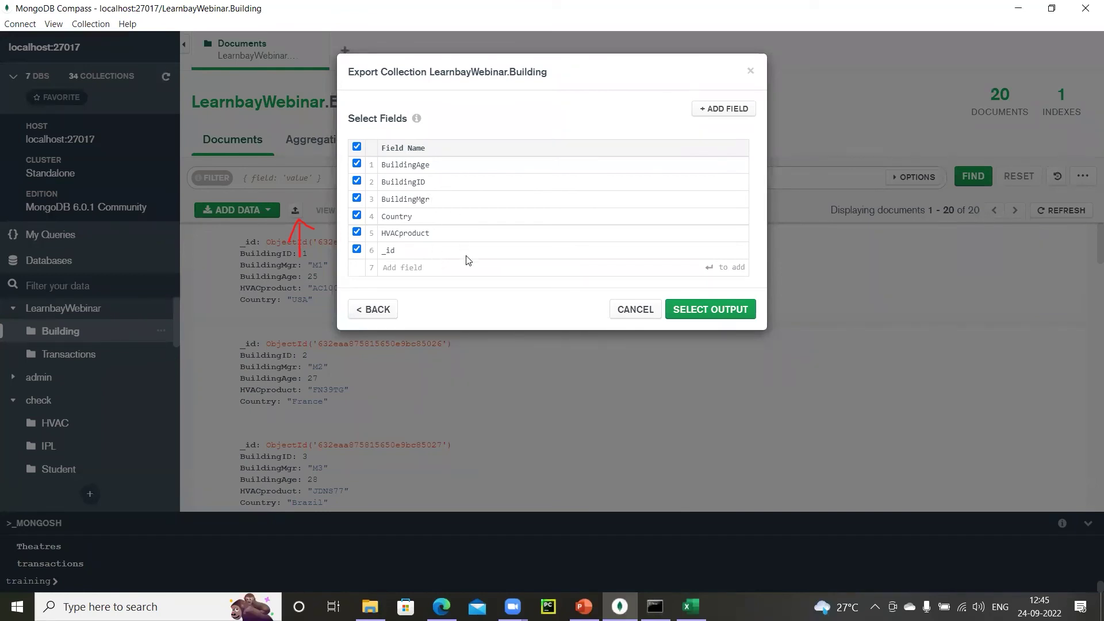
{"action": "left_click", "coordinate": [706, 309]}
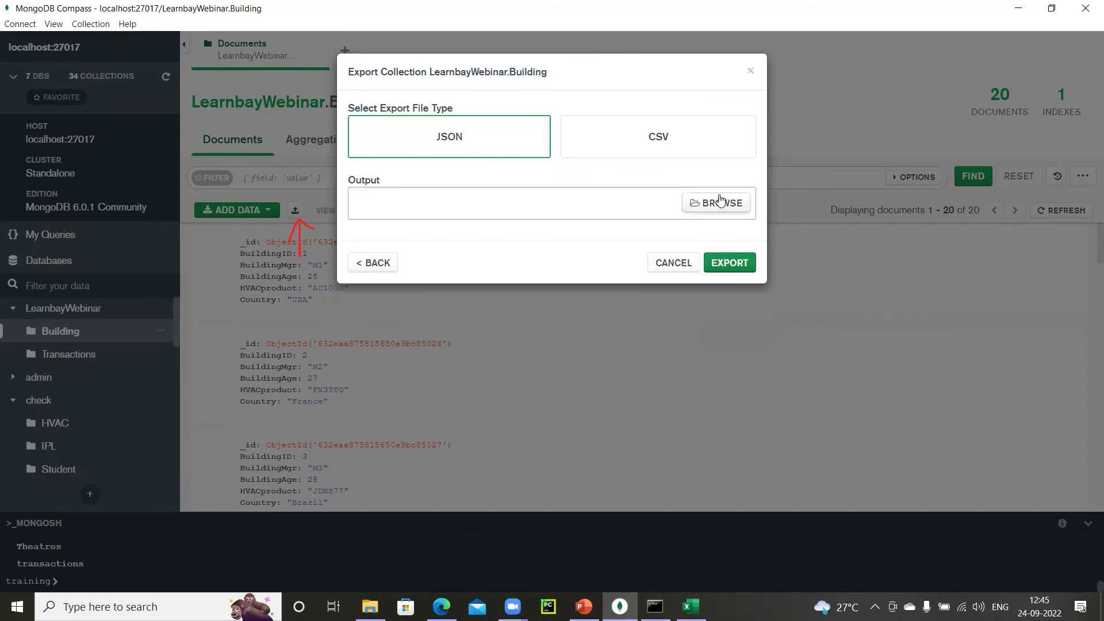
Export the Building collection as JSON to Building_webinar.json in the Webinar folder, then close the export dialog
{"action": "left_click", "coordinate": [575, 146]}
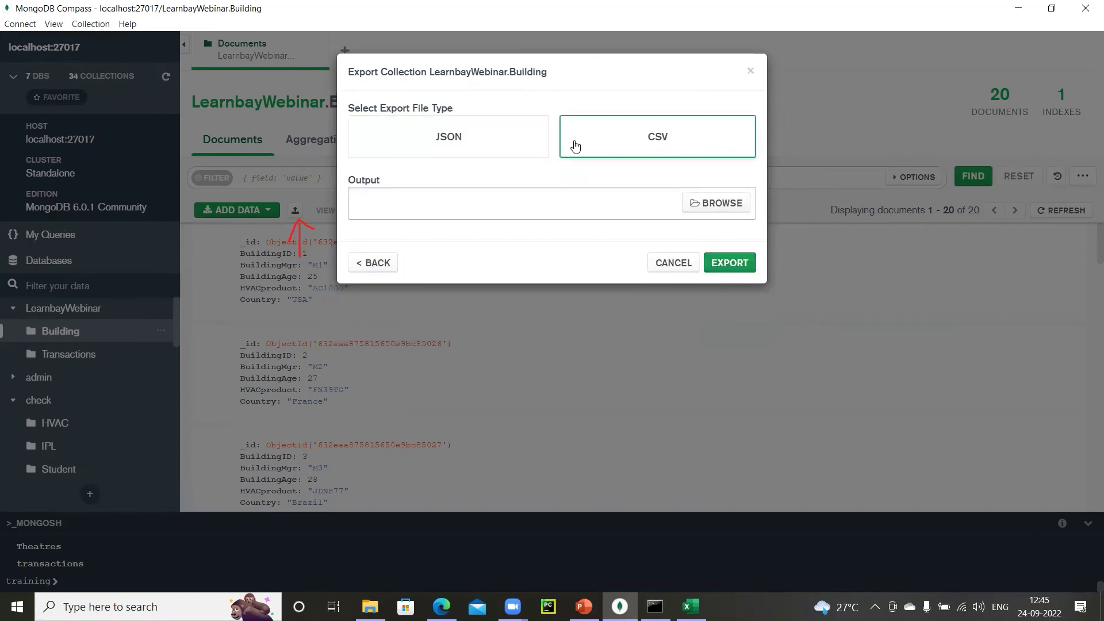
{"action": "left_click", "coordinate": [509, 143]}
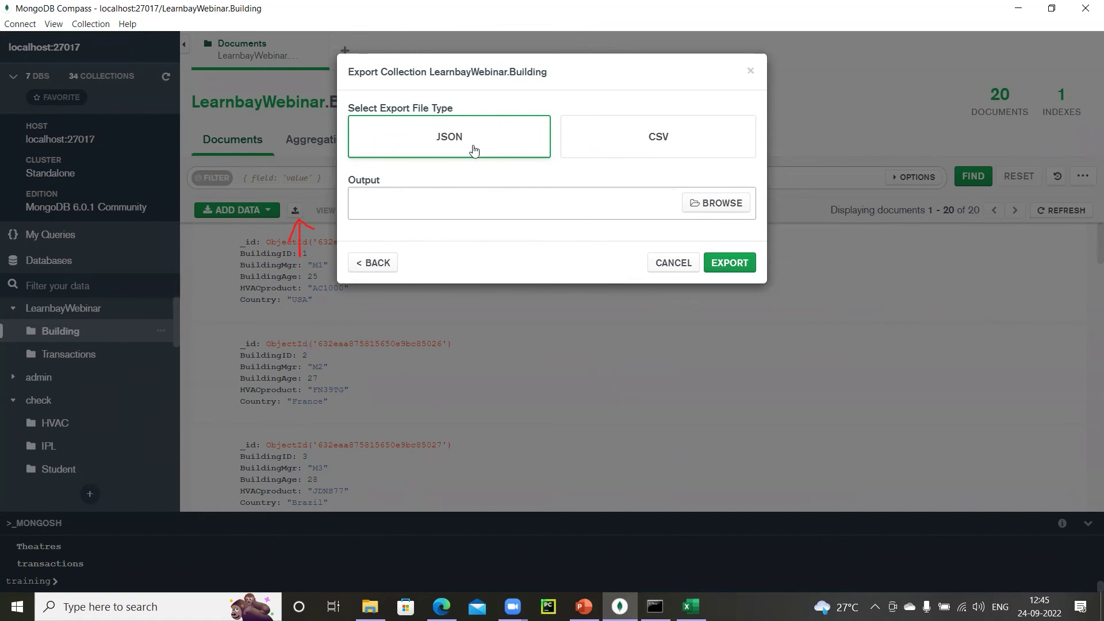
{"action": "left_click", "coordinate": [730, 204]}
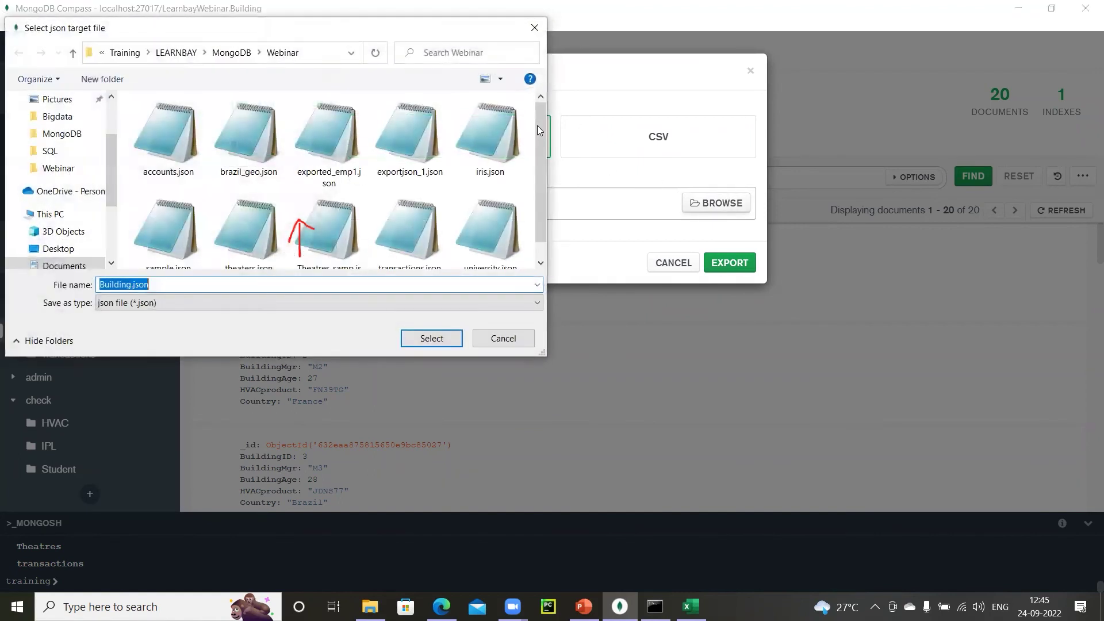
{"action": "scroll", "coordinate": [494, 219], "scroll_direction": "down", "scroll_amount": 1}
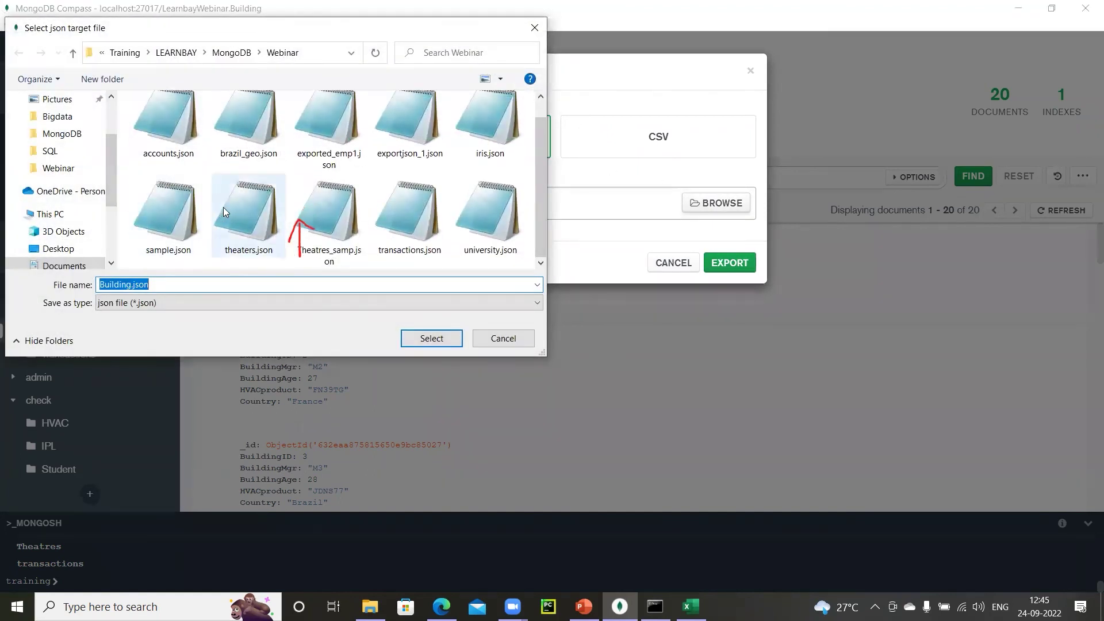
{"action": "left_click", "coordinate": [127, 285]}
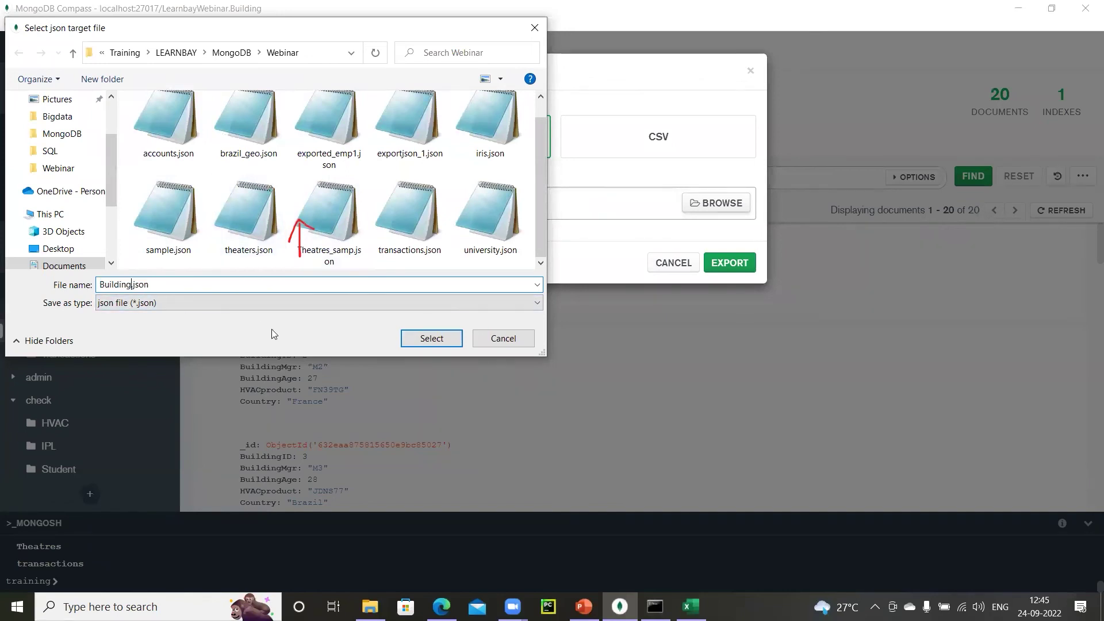
{"action": "type", "text": "_webinar"}
{"action": "left_click", "coordinate": [428, 338]}
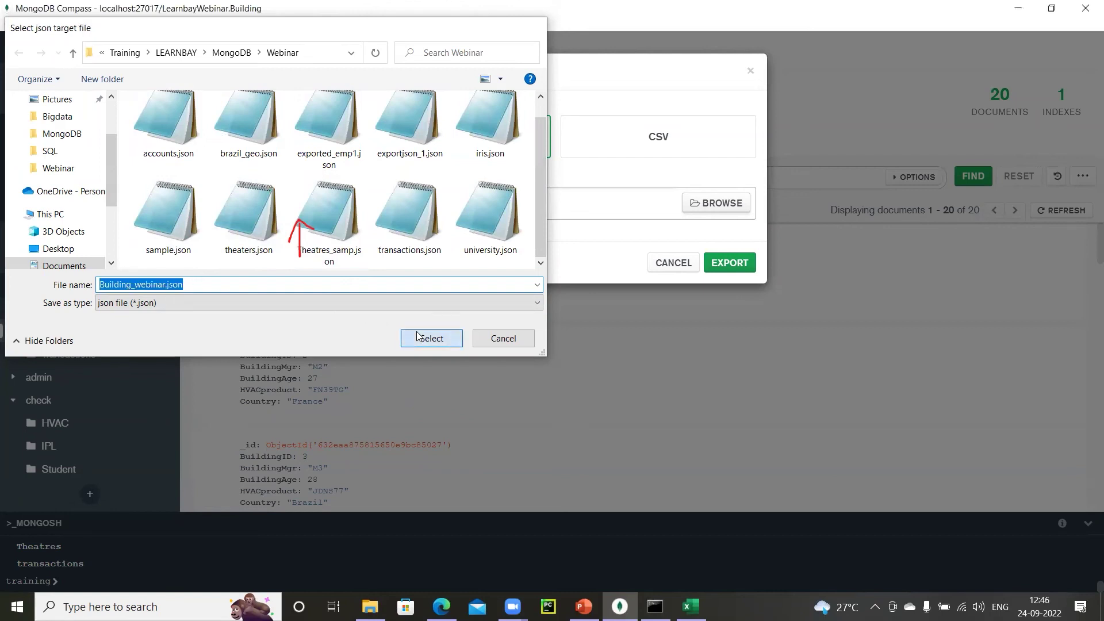
{"action": "left_click", "coordinate": [738, 268]}
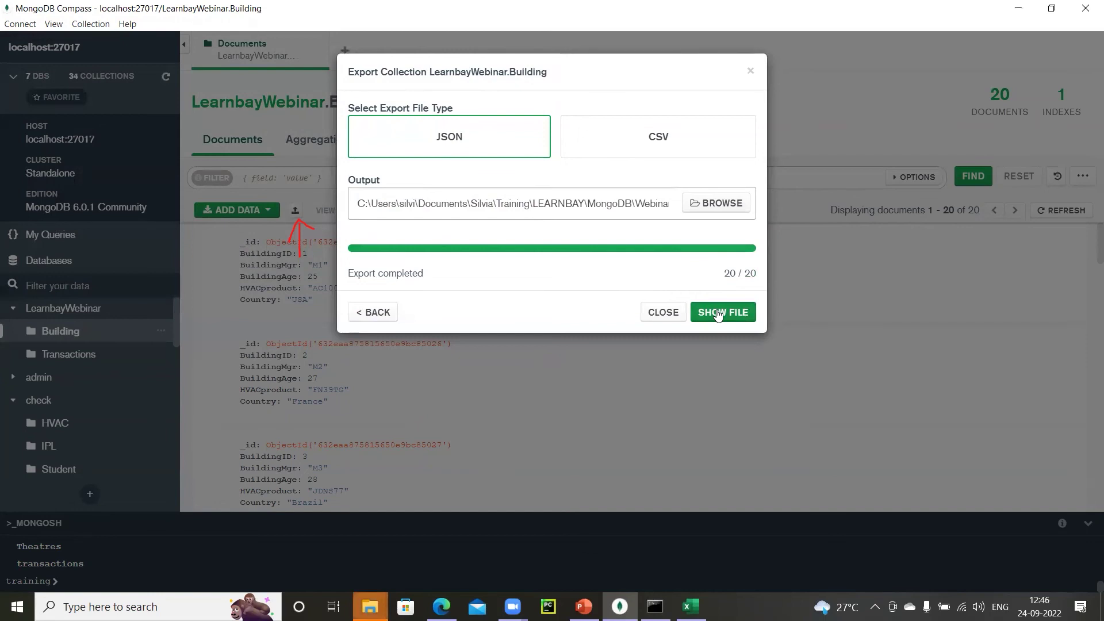
{"action": "left_click", "coordinate": [664, 313]}
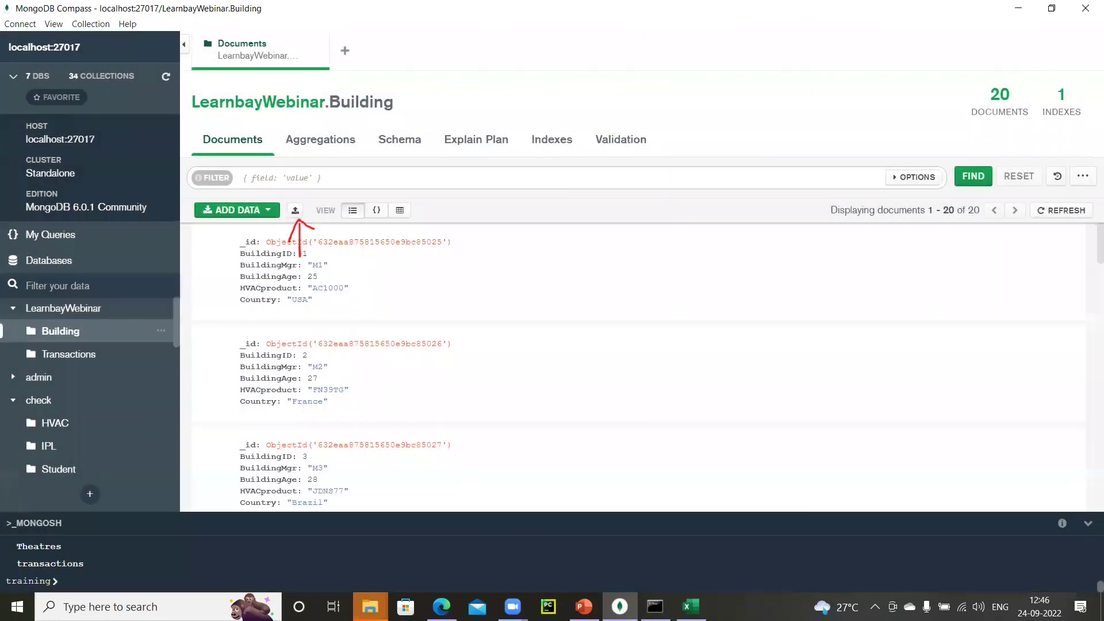
Open the exported Building_webinar.json from the Webinar folder in Notepad, examine its documents, and close it
{"action": "mouse_move", "coordinate": [370, 607]}
{"action": "left_click", "coordinate": [448, 549]}
{"action": "double_click", "coordinate": [230, 283]}
{"action": "left_click_drag", "start_coordinate": [40, 152], "coordinate": [446, 387]}
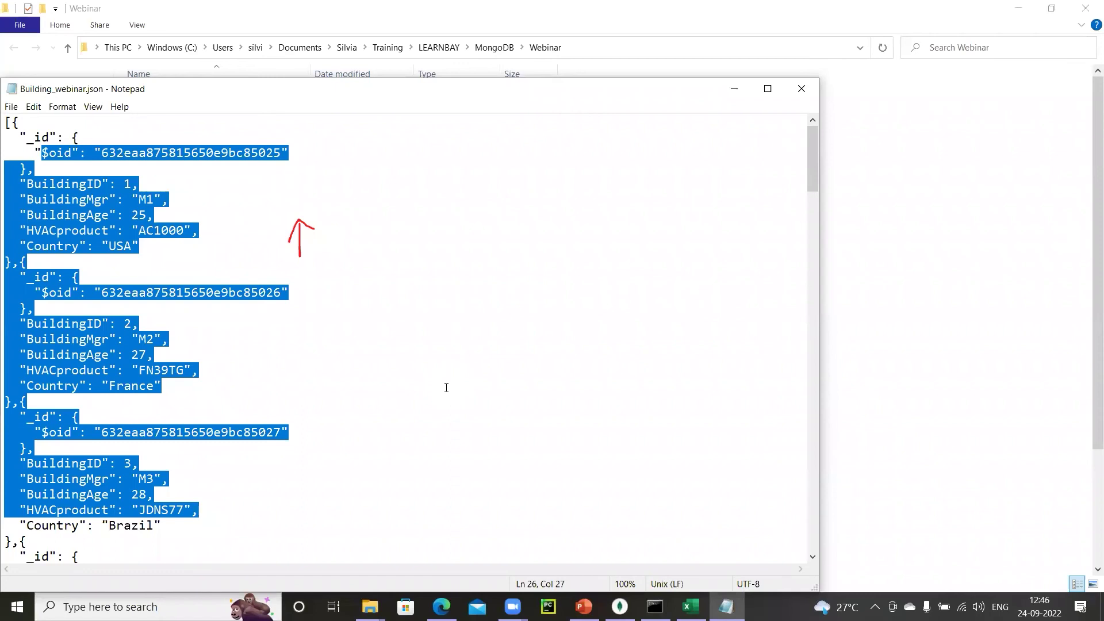
{"action": "left_click", "coordinate": [447, 388]}
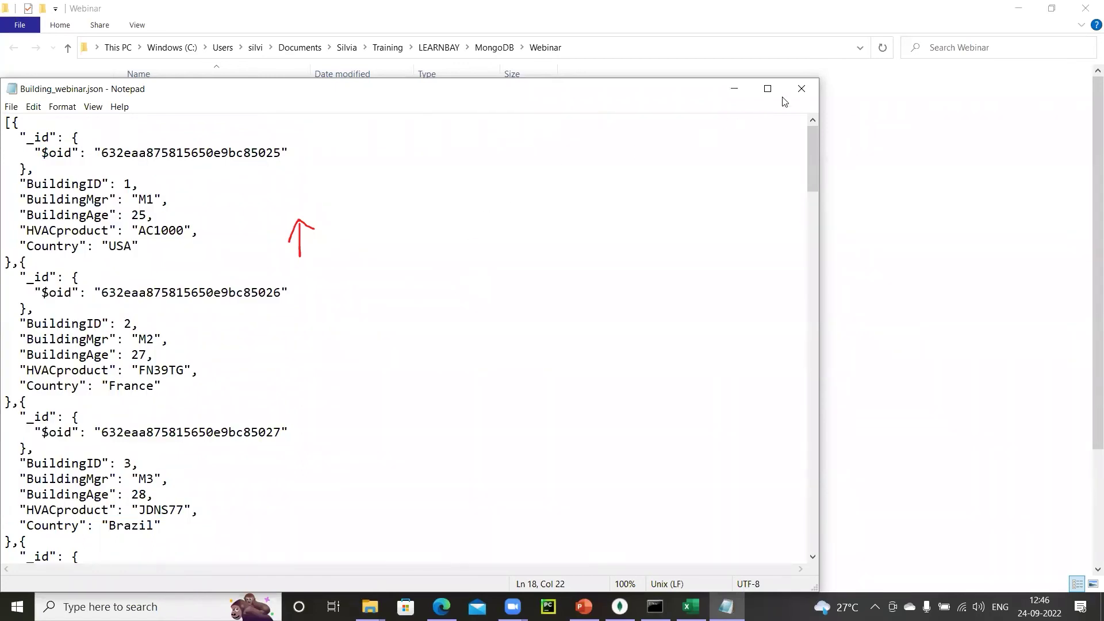
{"action": "left_click", "coordinate": [801, 88]}
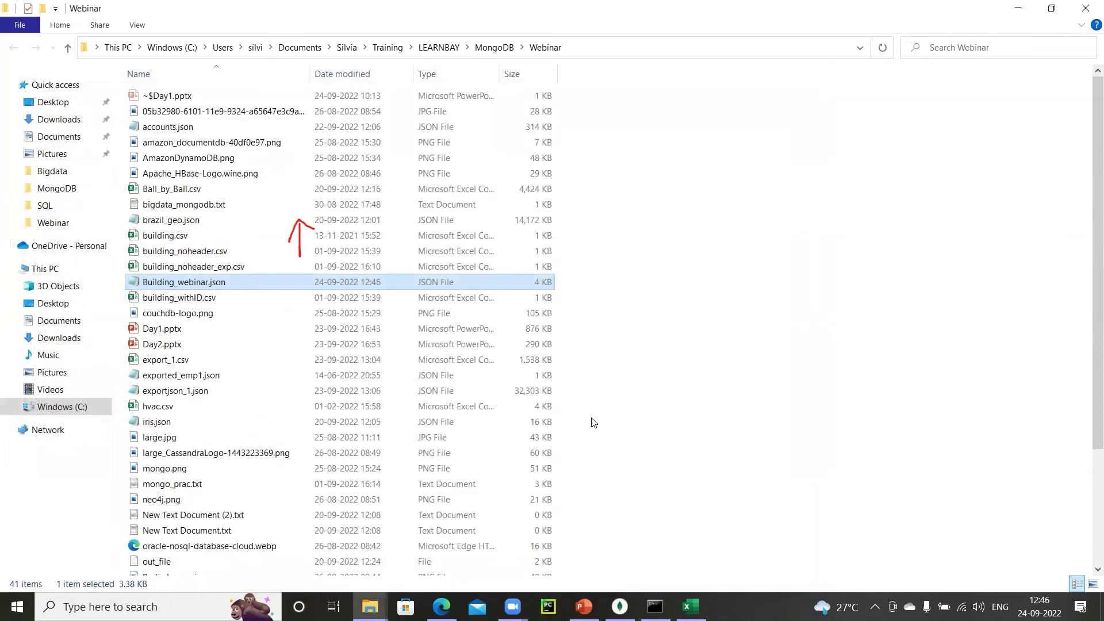
Switch back to MongoDB Compass, collapse the MONGOSH shell, and show the LearnbayWebinar Transactions documents
{"action": "left_click", "coordinate": [620, 607]}
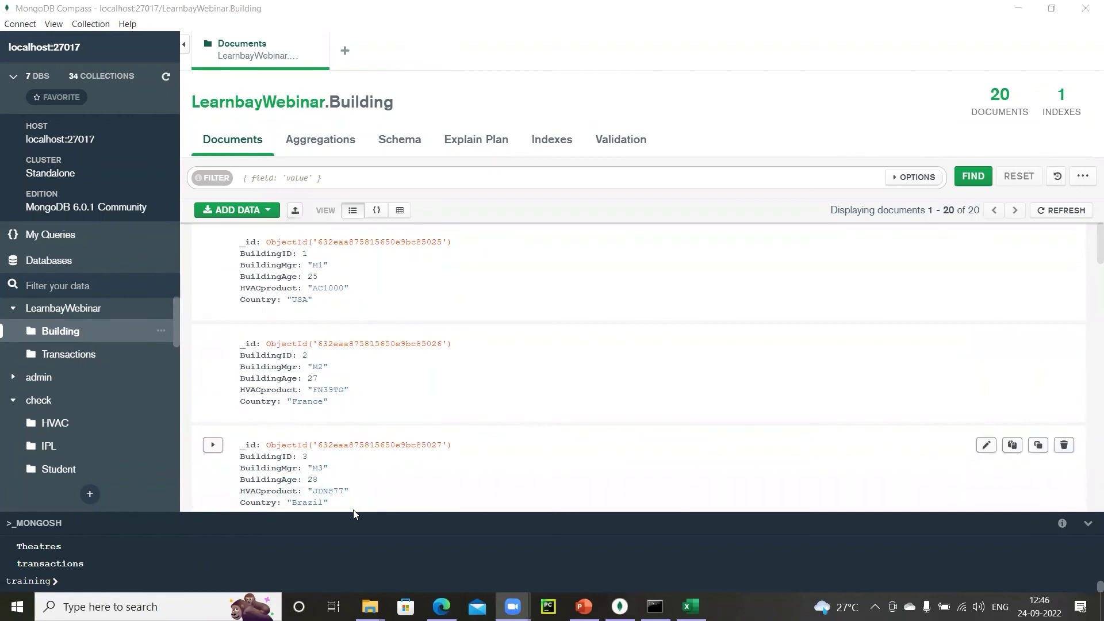
{"action": "left_click_drag", "start_coordinate": [353, 511], "coordinate": [344, 556]}
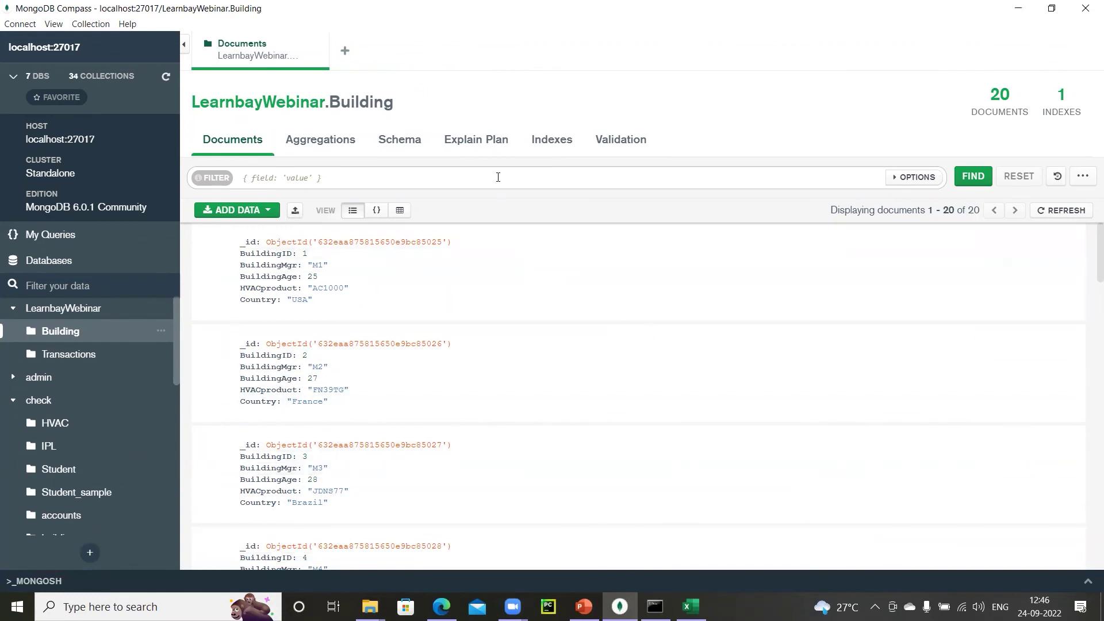
{"action": "left_click", "coordinate": [79, 354]}
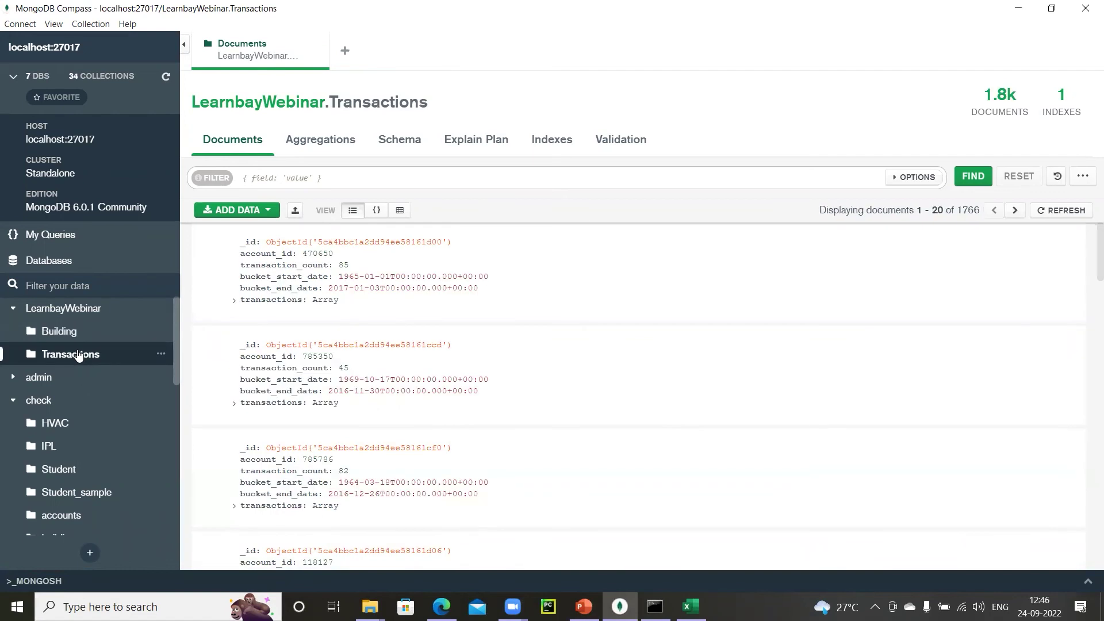
Create a collection named IPL in the LearnbayWebinar database and open it
{"action": "left_click", "coordinate": [81, 308]}
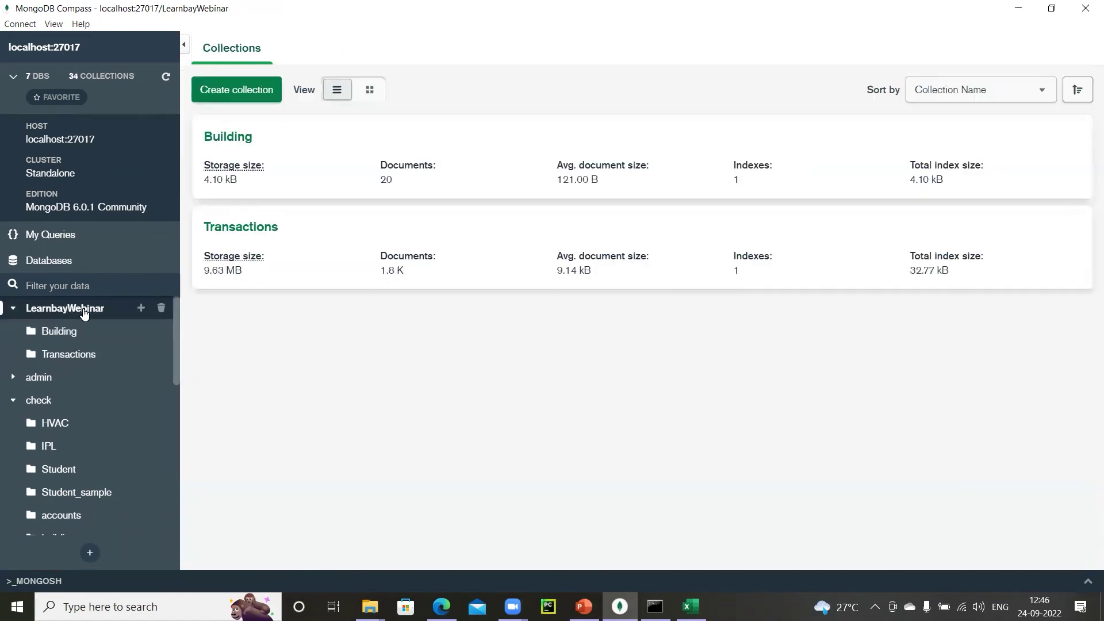
{"action": "left_click", "coordinate": [253, 94]}
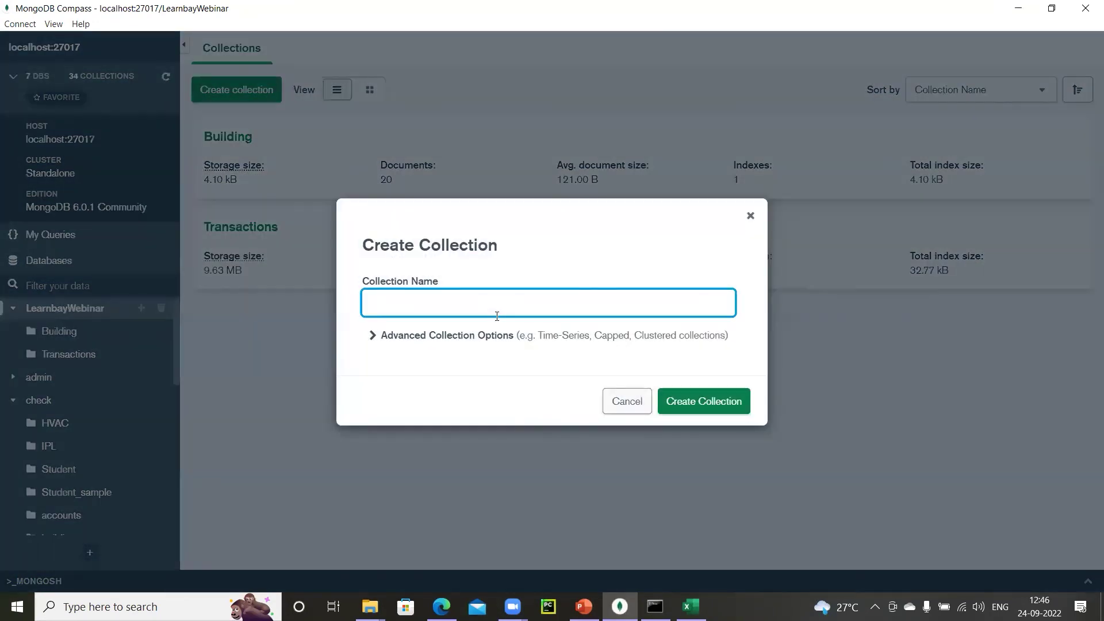
{"action": "left_click", "coordinate": [709, 400]}
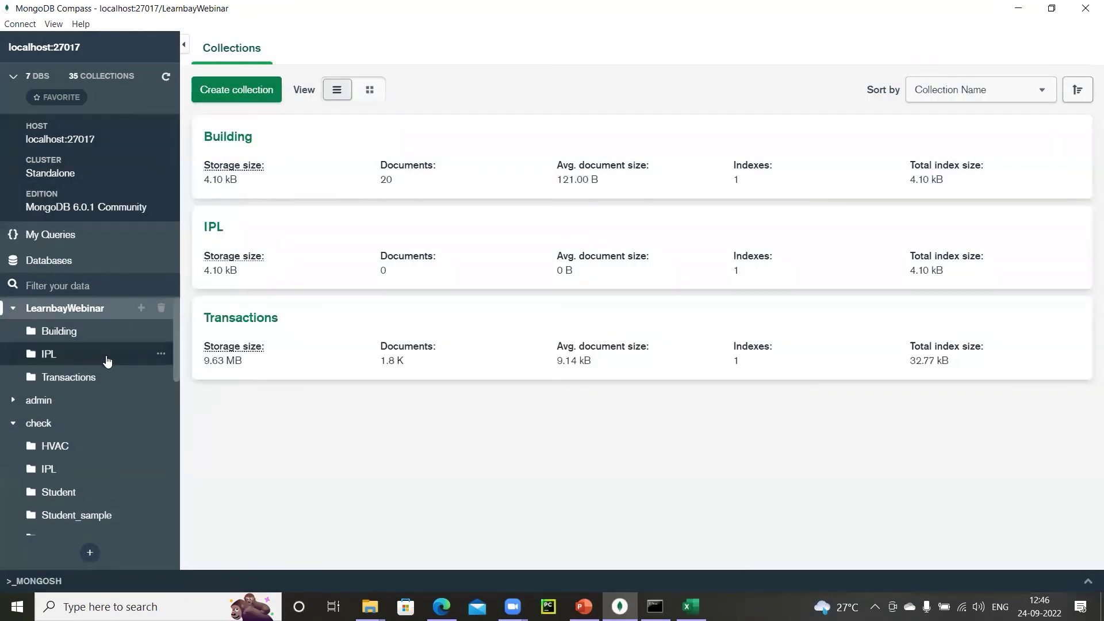
{"action": "left_click", "coordinate": [107, 360]}
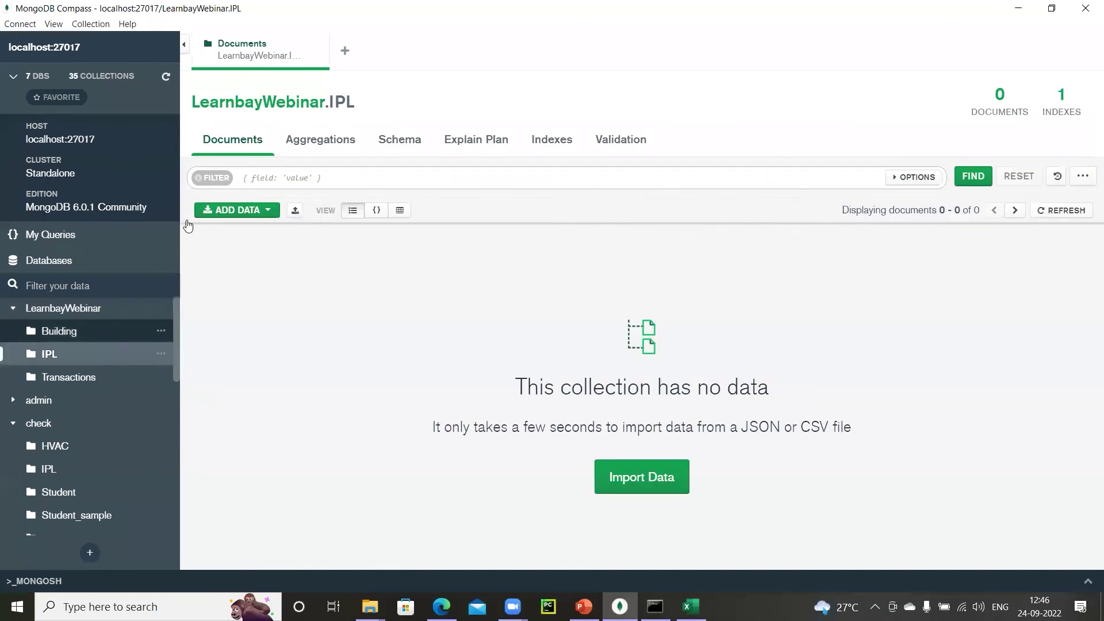
Start a data import into the IPL collection with CSV as input type and Ball_by_Ball.csv as the source file
{"action": "left_click", "coordinate": [243, 211]}
{"action": "left_click", "coordinate": [246, 235]}
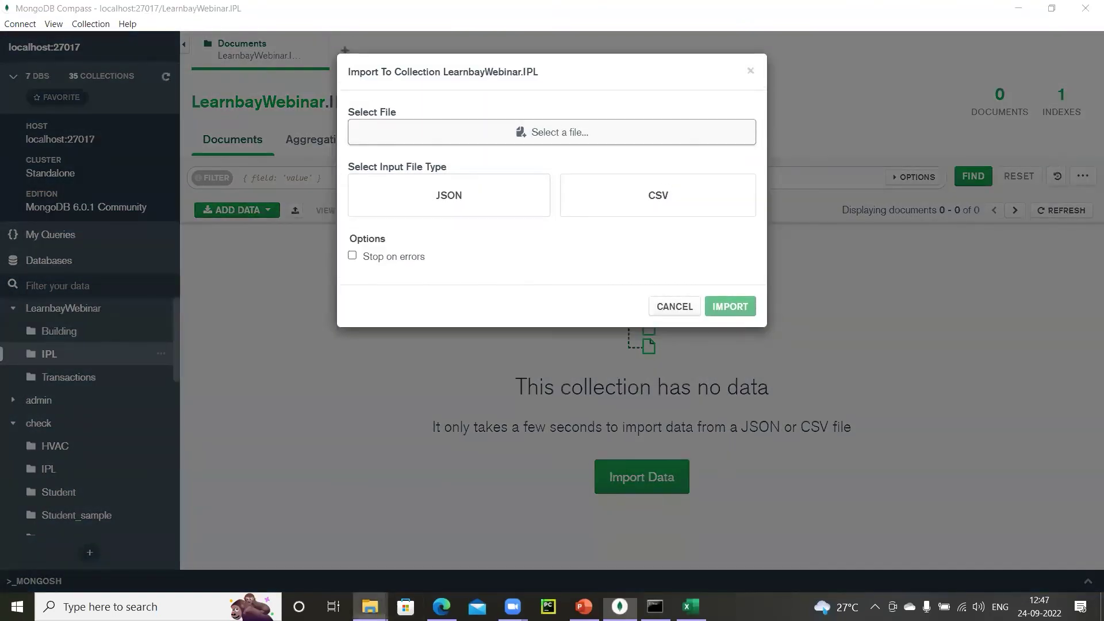
{"action": "mouse_move", "coordinate": [370, 607]}
{"action": "key", "text": "alt+Tab"}
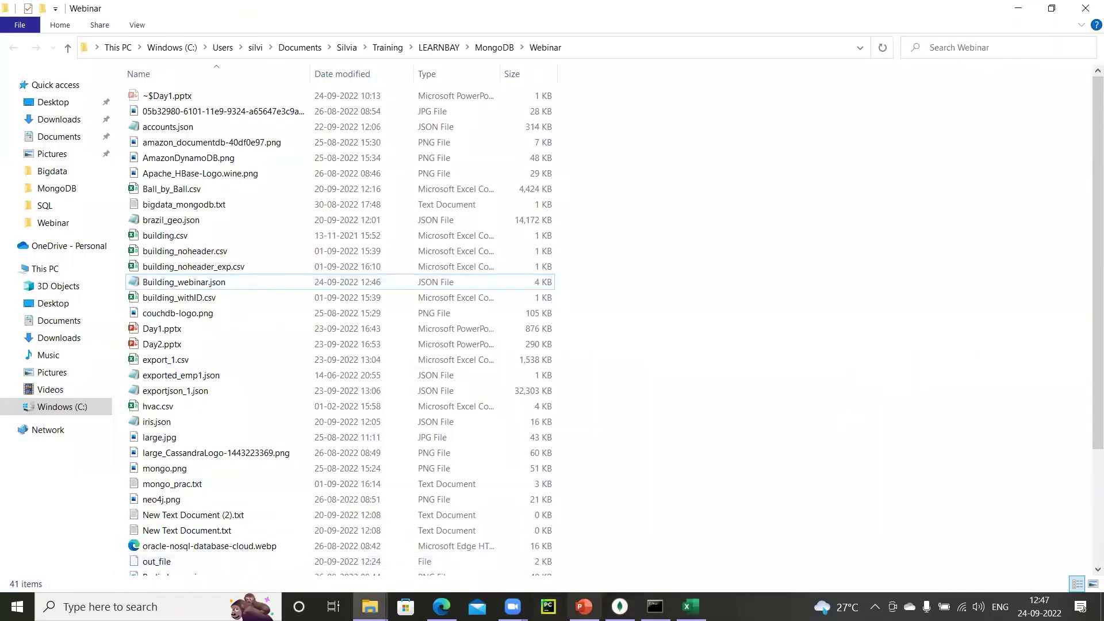
{"action": "left_click", "coordinate": [619, 606]}
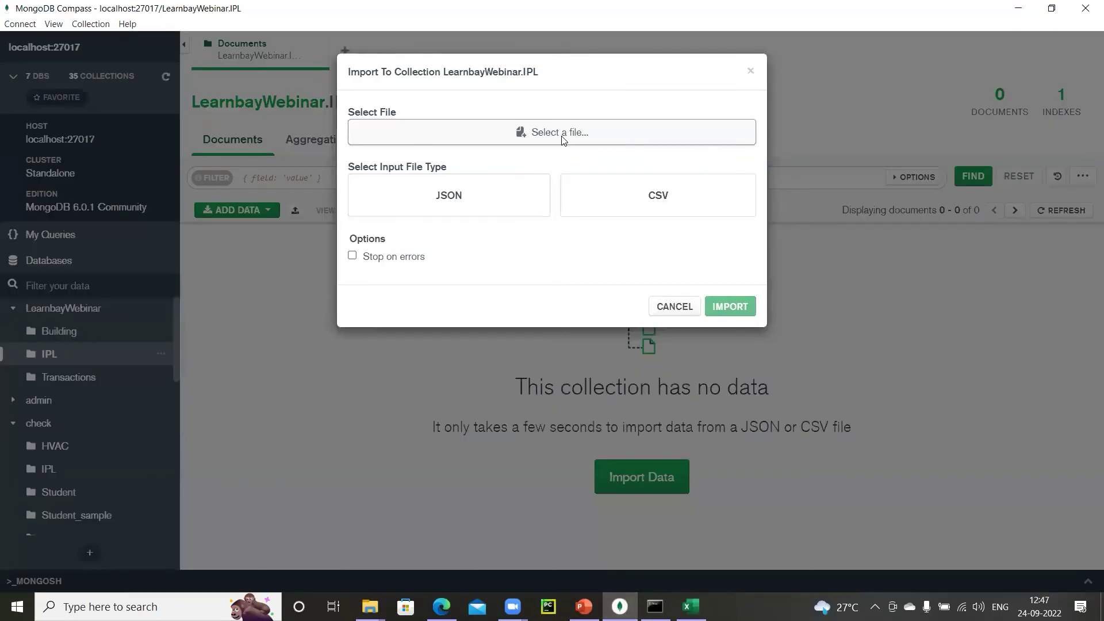
{"action": "left_click", "coordinate": [602, 195]}
{"action": "left_click", "coordinate": [618, 135]}
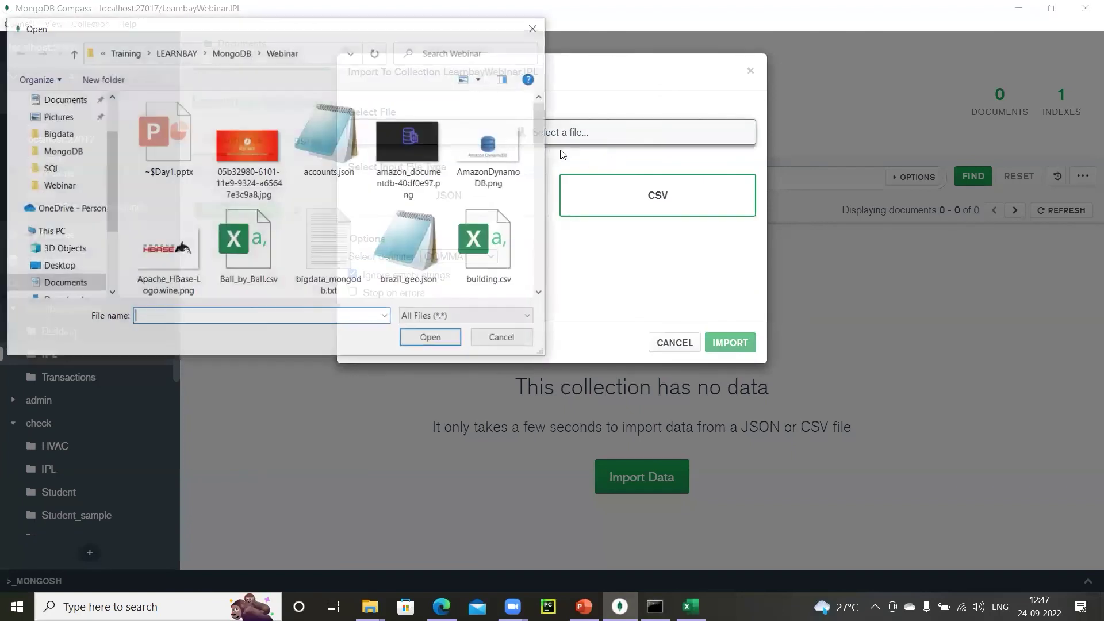
{"action": "left_click", "coordinate": [248, 242]}
{"action": "left_click", "coordinate": [419, 340]}
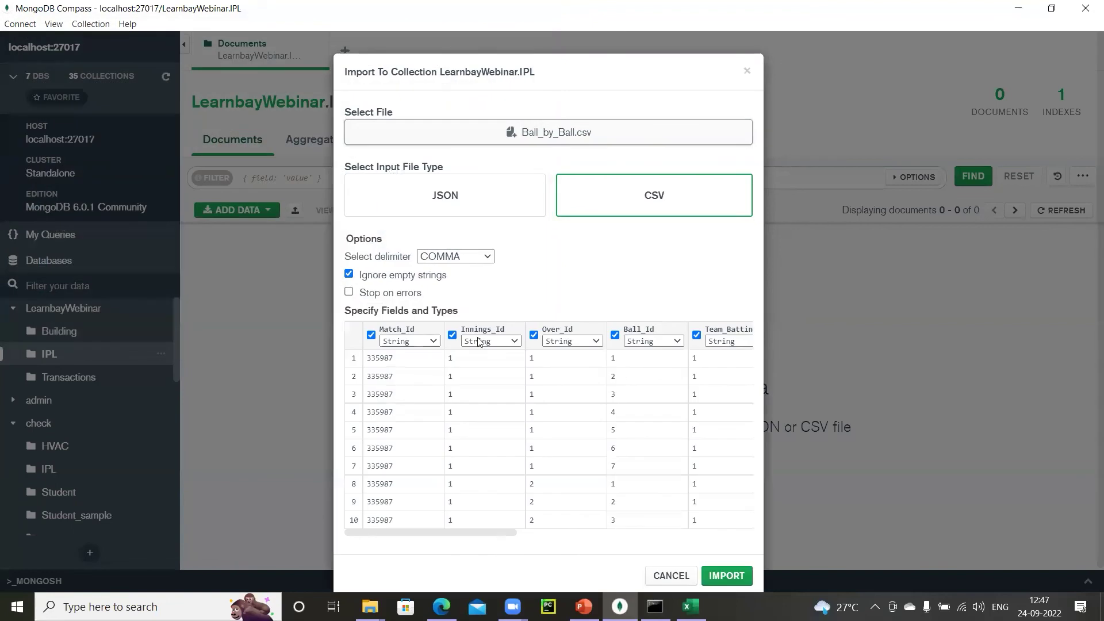
Set the Innings_Id, Over_Id, Ball_Id and Team_Batting_Id fields to type Int32 for the import
{"action": "left_click", "coordinate": [479, 343]}
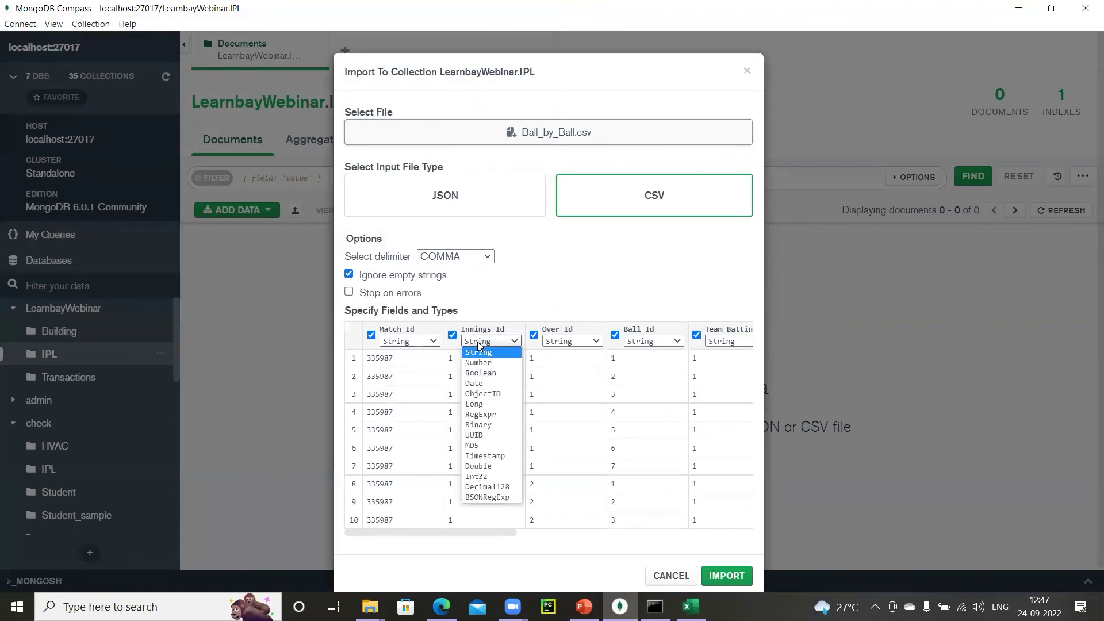
{"action": "key", "text": "i"}
{"action": "left_click", "coordinate": [581, 343]}
{"action": "key", "text": "i"}
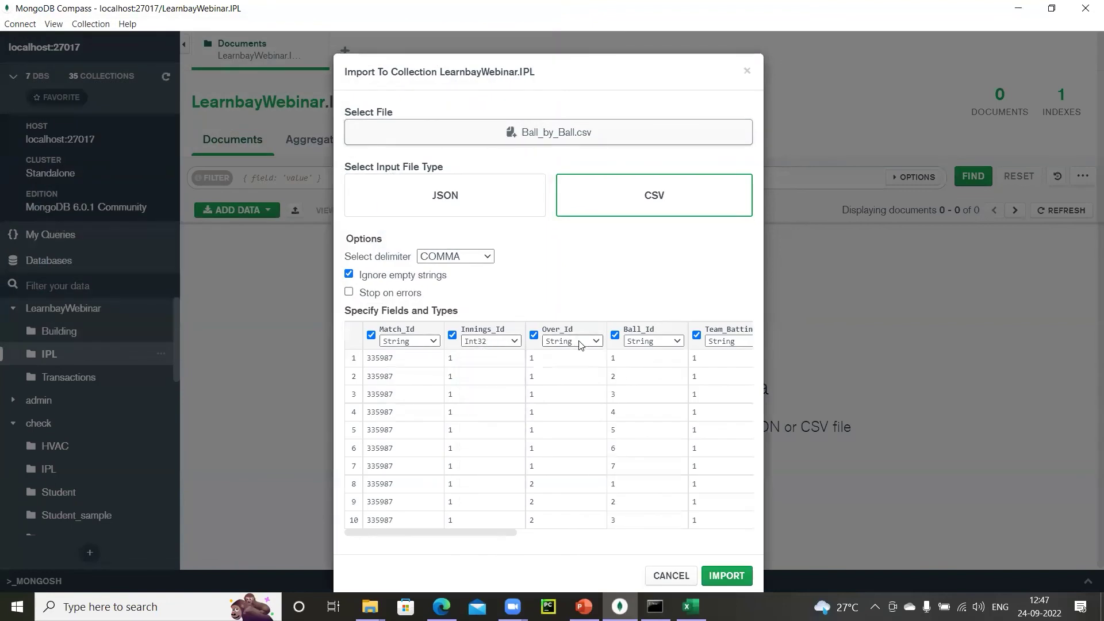
{"action": "left_click", "coordinate": [649, 343]}
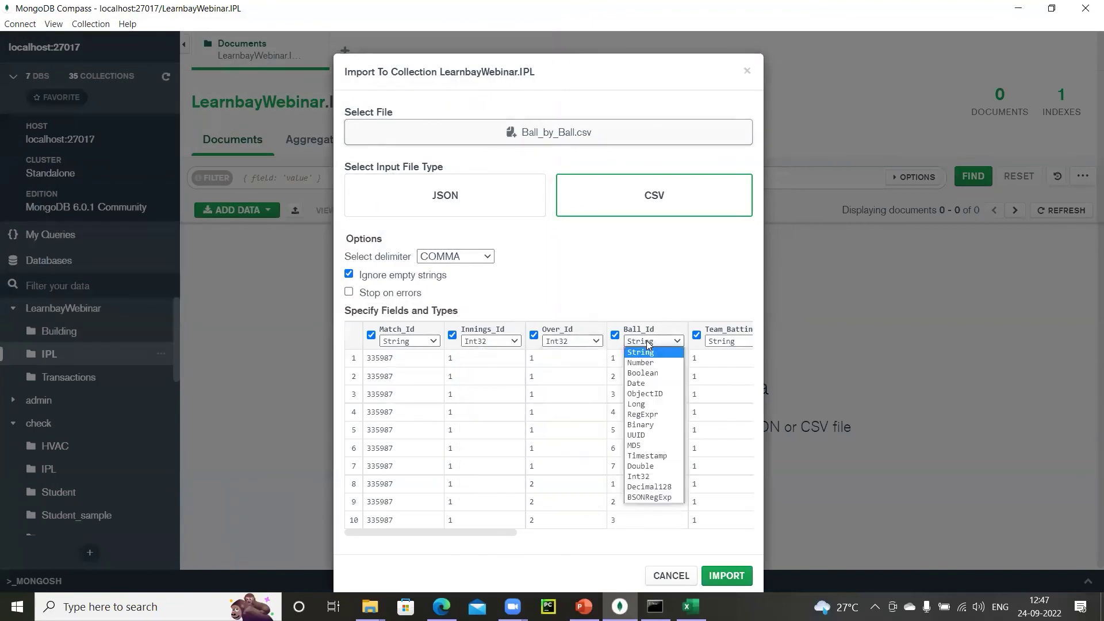
{"action": "key", "text": "i"}
{"action": "left_click", "coordinate": [711, 342]}
{"action": "key", "text": "i"}
{"action": "left_click", "coordinate": [558, 465]}
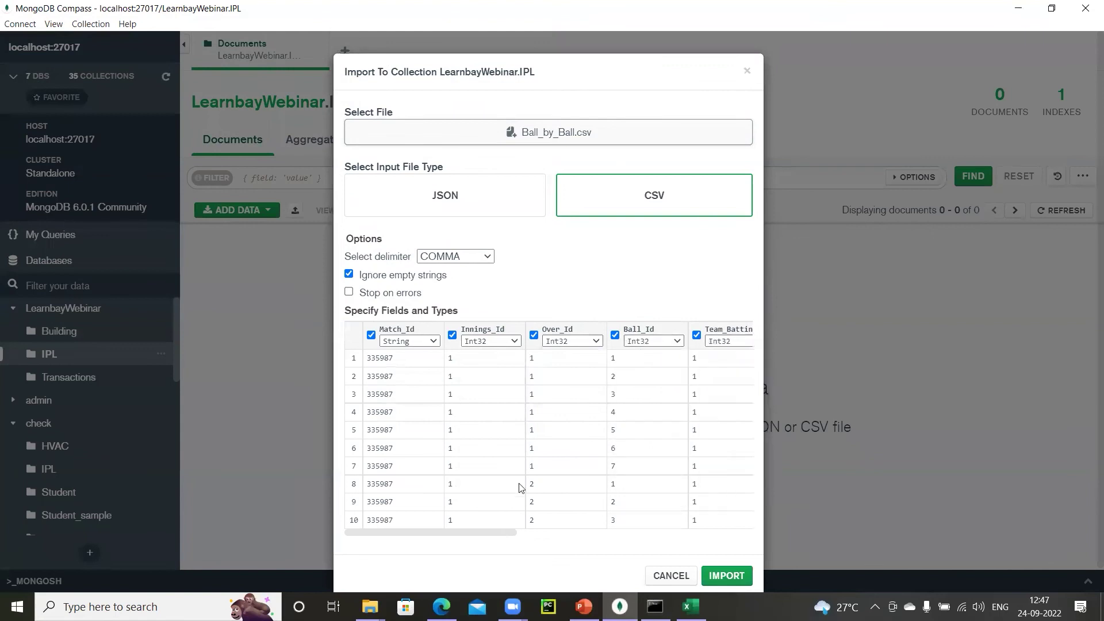
Set the Team_Bowling_Id, Striker_Id and Striker_Batting_Position fields to type Int32 for the import
{"action": "scroll", "coordinate": [432, 493], "scroll_direction": "right", "scroll_amount": 10}
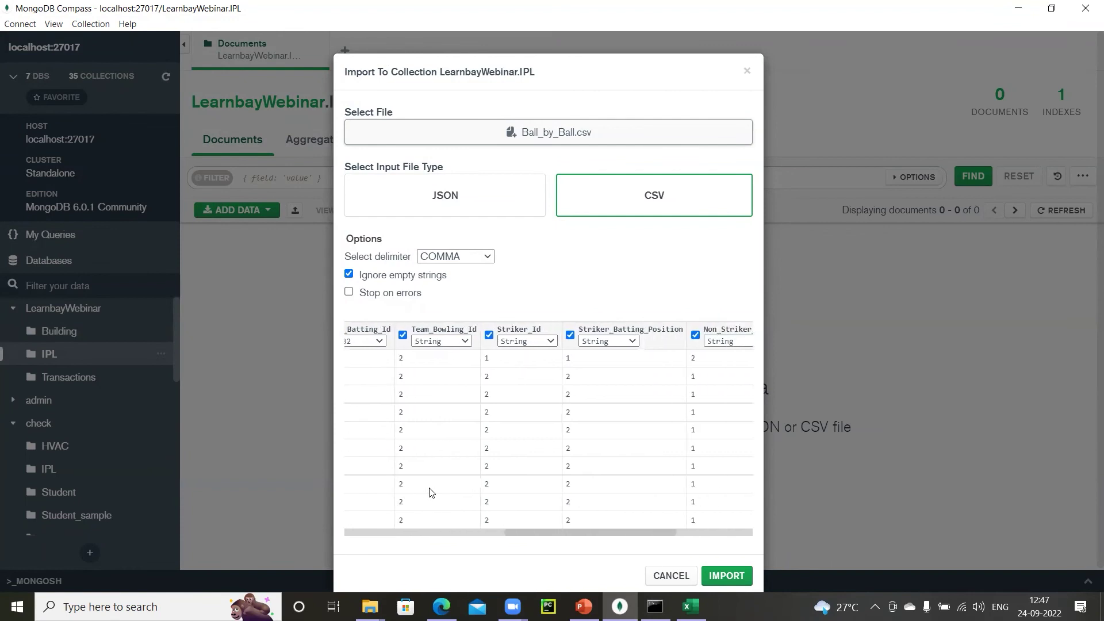
{"action": "left_click", "coordinate": [450, 341]}
{"action": "key", "text": "i"}
{"action": "left_click", "coordinate": [534, 343]}
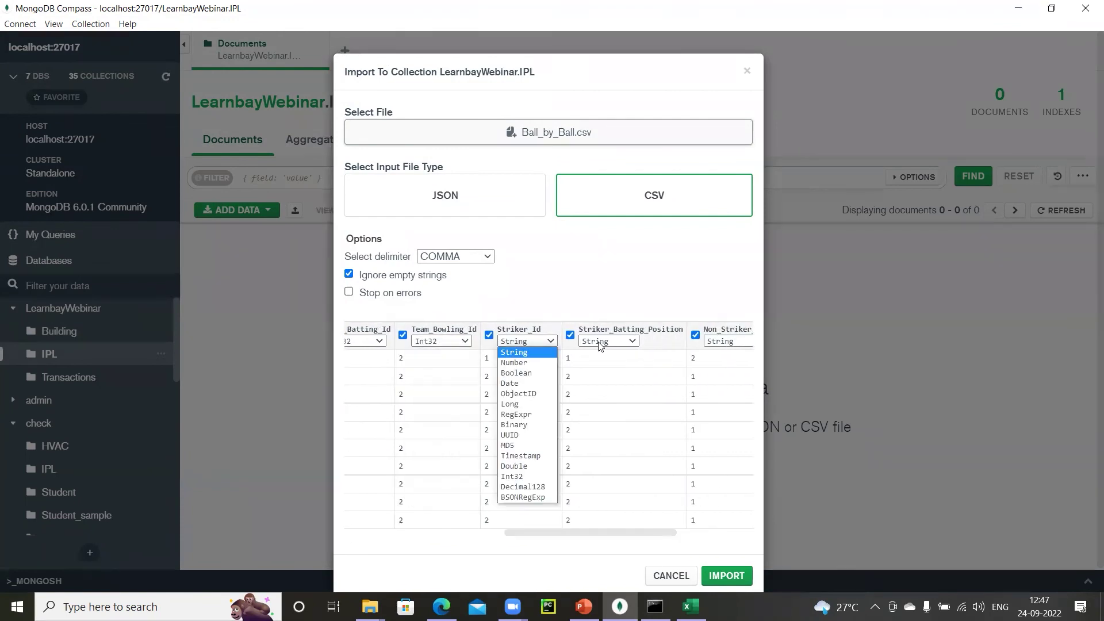
{"action": "key", "text": "i"}
{"action": "left_click", "coordinate": [598, 342]}
{"action": "key", "text": "i"}
{"action": "key", "text": "Return"}
{"action": "scroll", "coordinate": [599, 493], "scroll_direction": "right", "scroll_amount": 3}
{"action": "scroll", "coordinate": [600, 494], "scroll_direction": "right", "scroll_amount": 1}
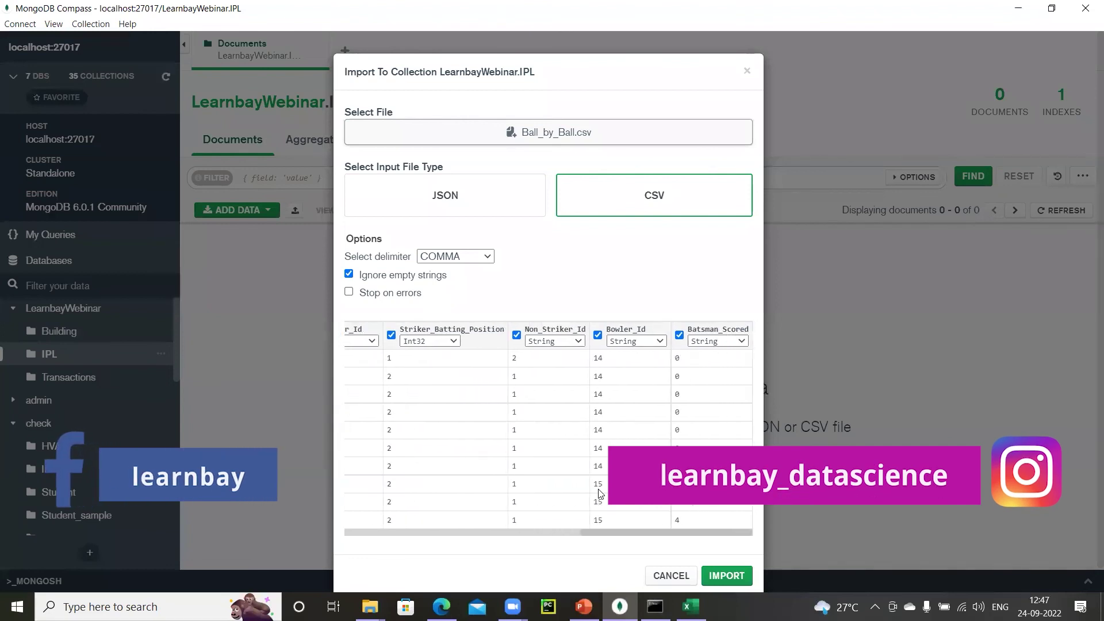
Set the Non_Striker_Id, Bowler_Id and Batsman_Scored fields to type Int32 for the import
{"action": "left_click", "coordinate": [560, 341]}
{"action": "key", "text": "i"}
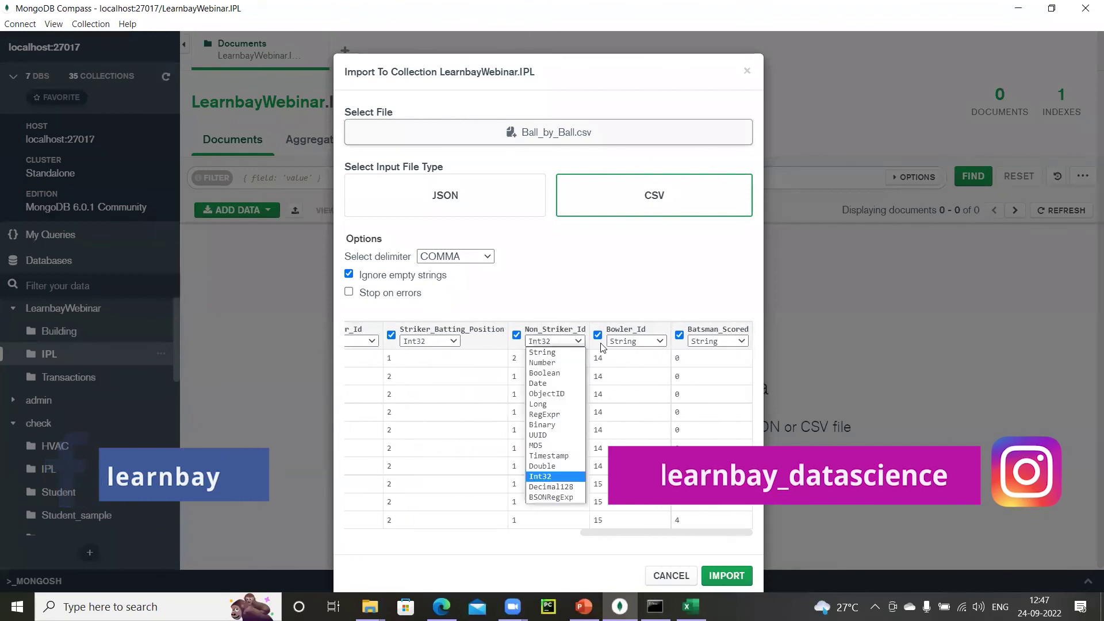
{"action": "left_click", "coordinate": [662, 342]}
{"action": "key", "text": "i"}
{"action": "key", "text": "Return"}
{"action": "left_click", "coordinate": [718, 341]}
{"action": "key", "text": "i"}
{"action": "key", "text": "Return"}
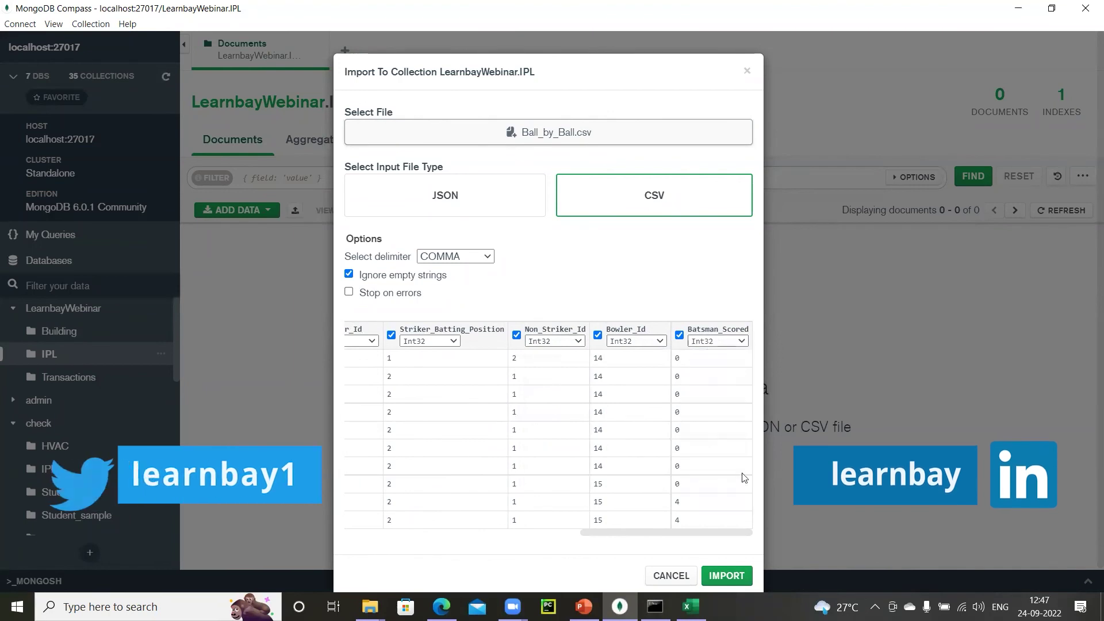
Import the Ball_by_Ball.csv data into the IPL collection and close the import dialog once it finishes
{"action": "left_click", "coordinate": [727, 575]}
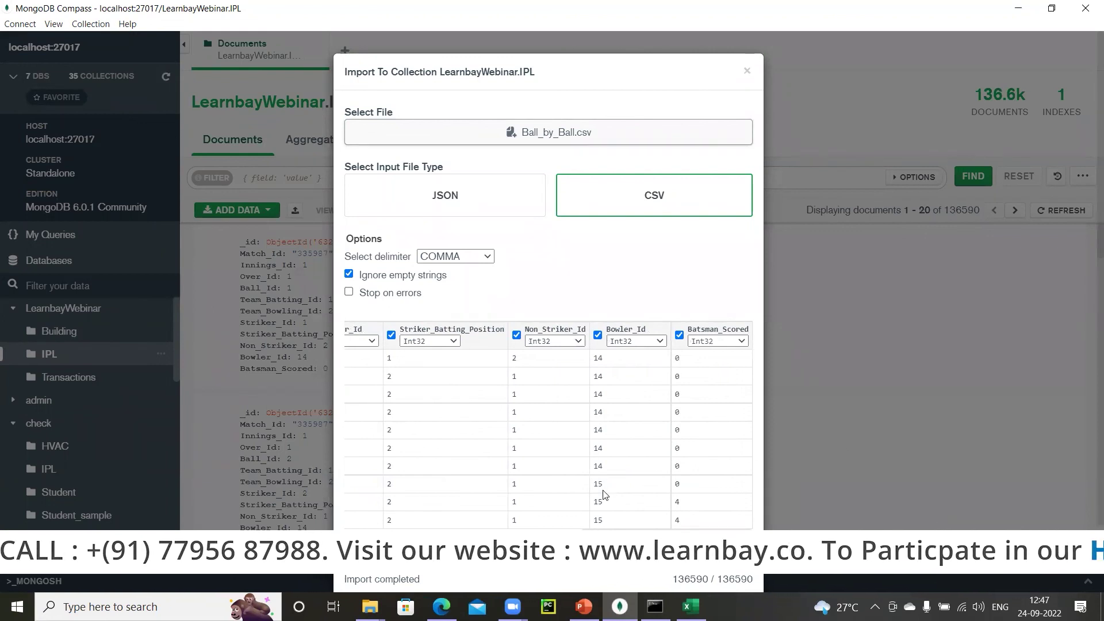
{"action": "left_click_drag", "start_coordinate": [566, 75], "coordinate": [536, 42]}
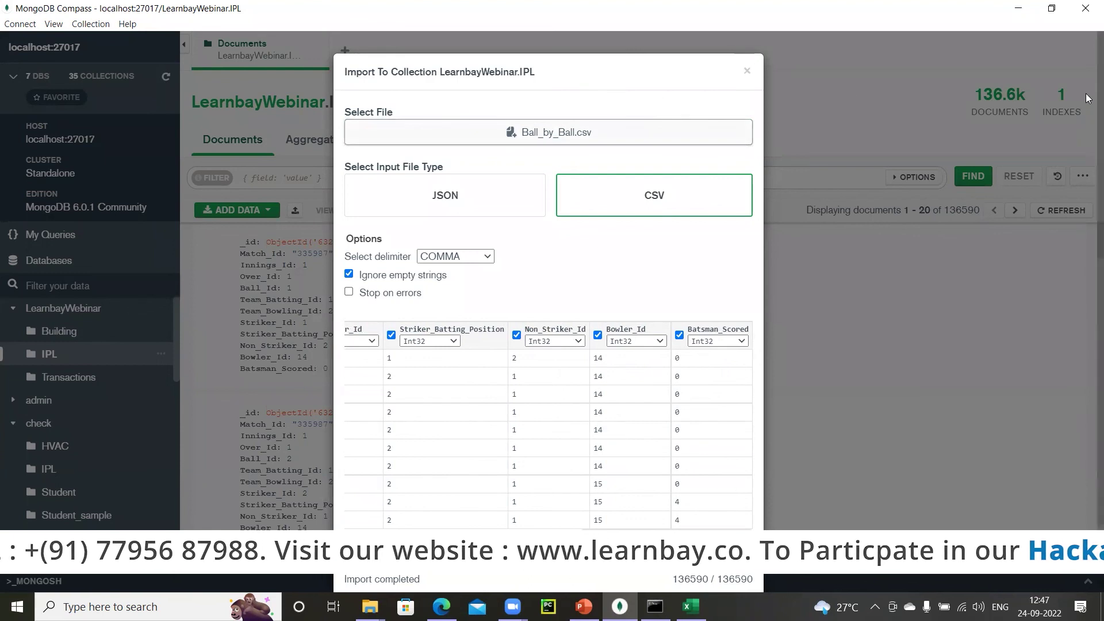
{"action": "scroll", "coordinate": [1086, 93], "scroll_direction": "down", "scroll_amount": 1}
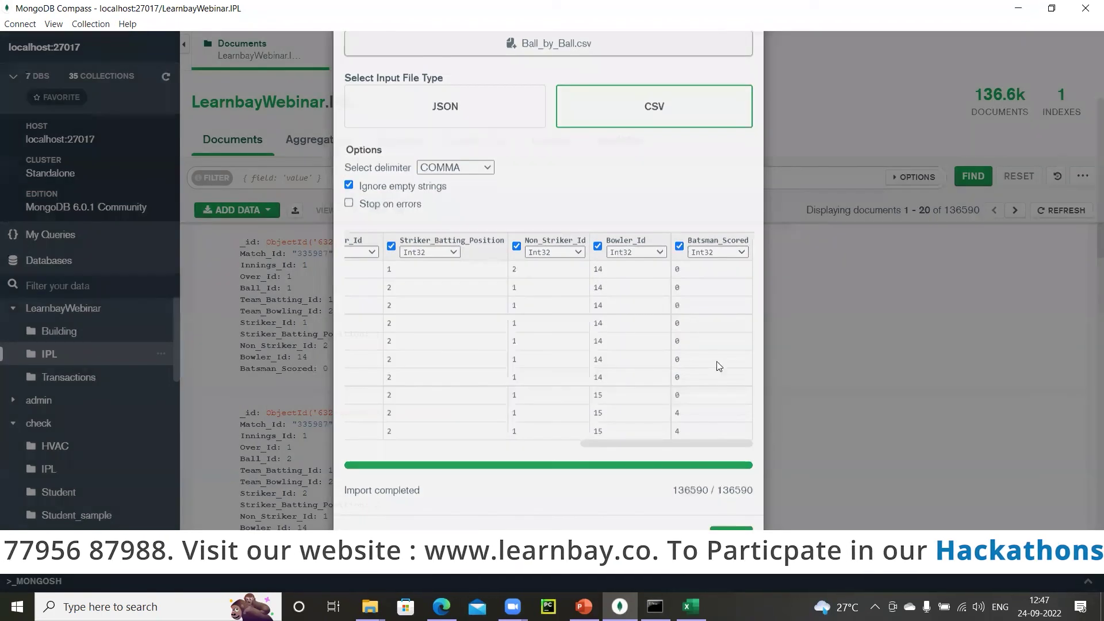
{"action": "left_click", "coordinate": [732, 529]}
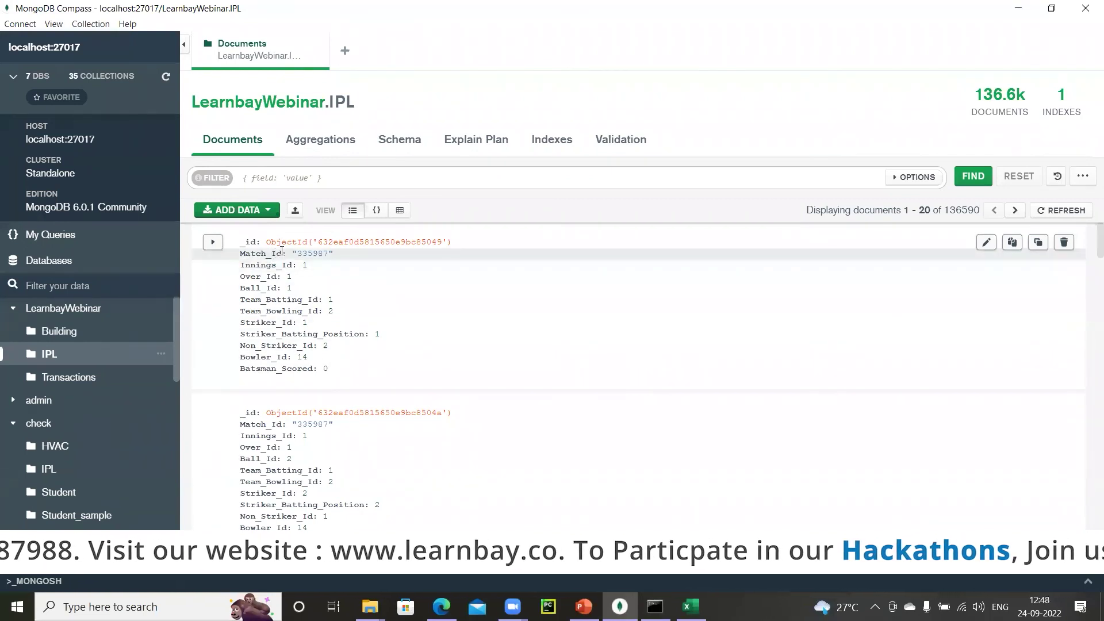
Enter the query filter {Bowler_Id:14} for the IPL collection's documents
{"action": "left_click", "coordinate": [468, 176]}
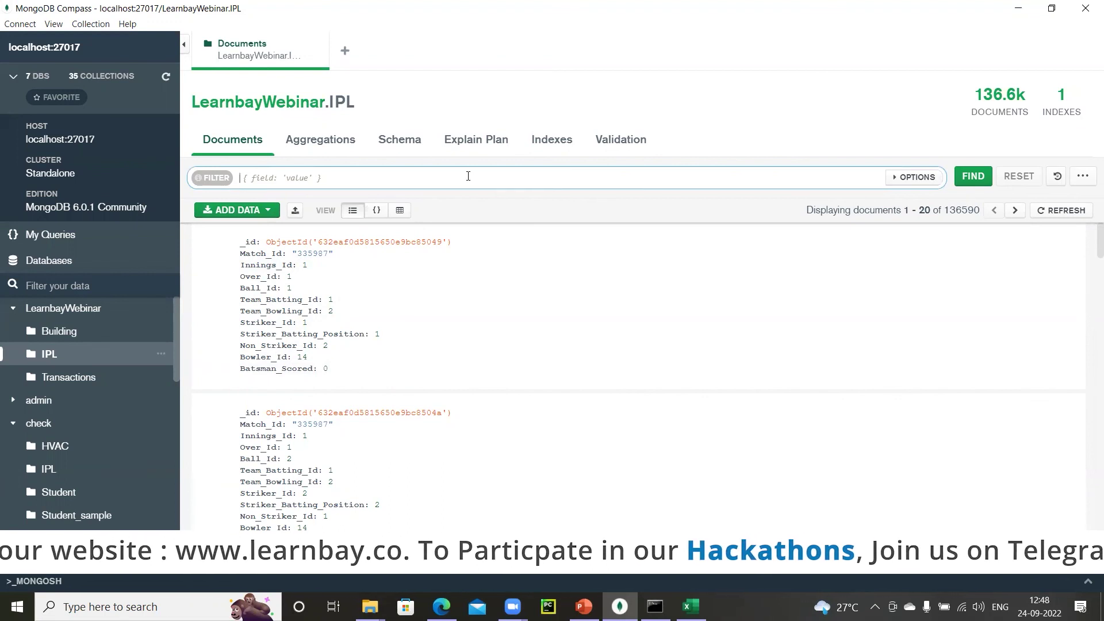
{"action": "type", "text": "{"}
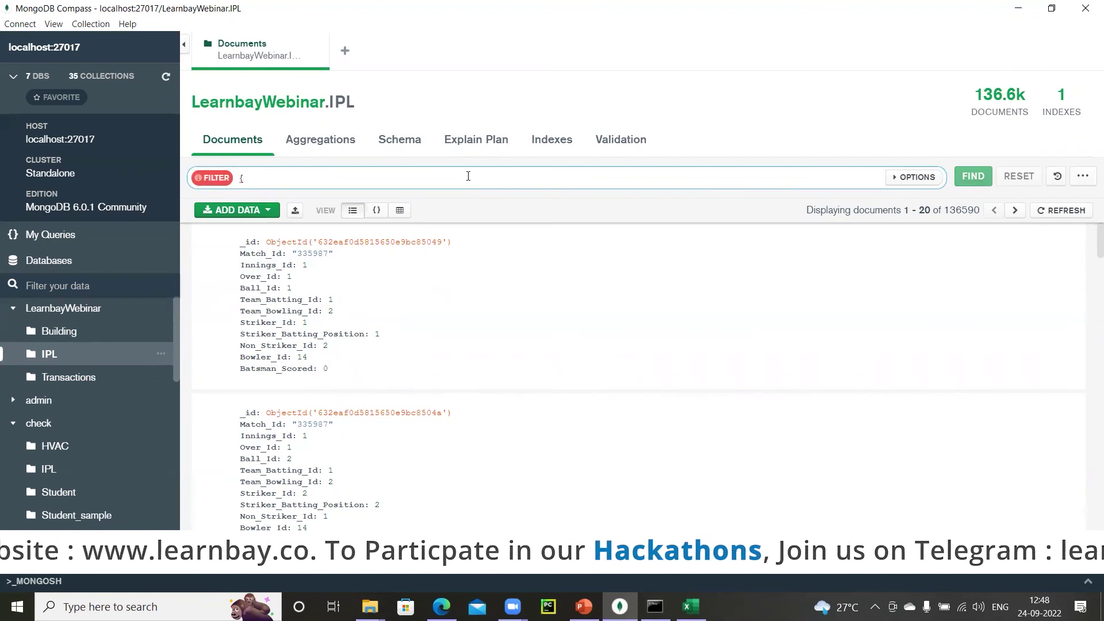
{"action": "type", "text": "B"}
{"action": "key", "text": "Down"}
{"action": "key", "text": "Down"}
{"action": "key", "text": "Down"}
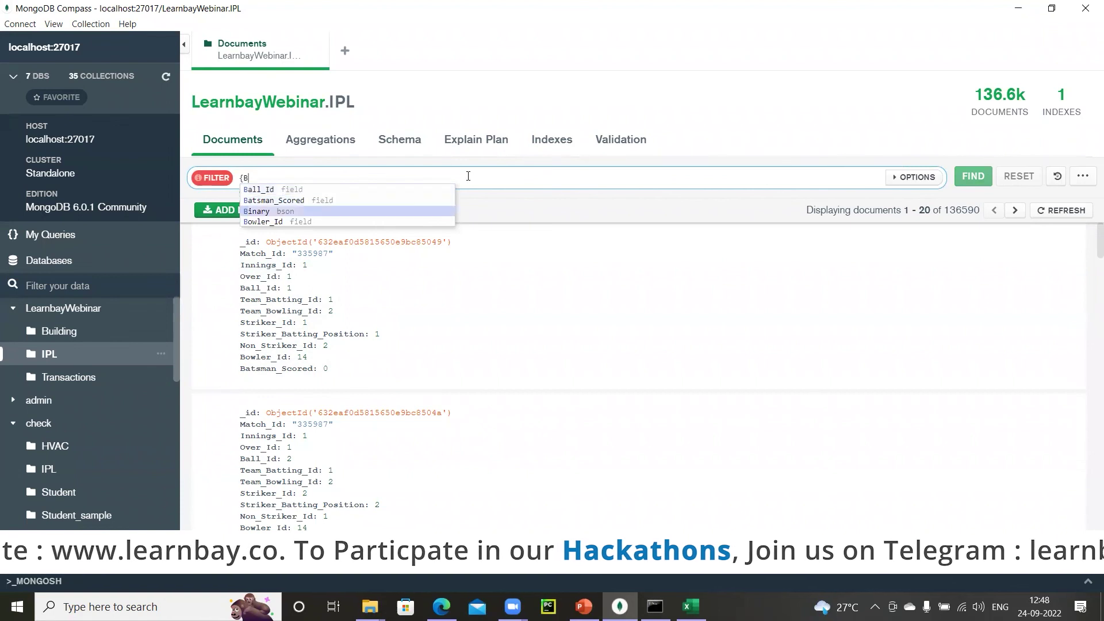
{"action": "key", "text": "Return"}
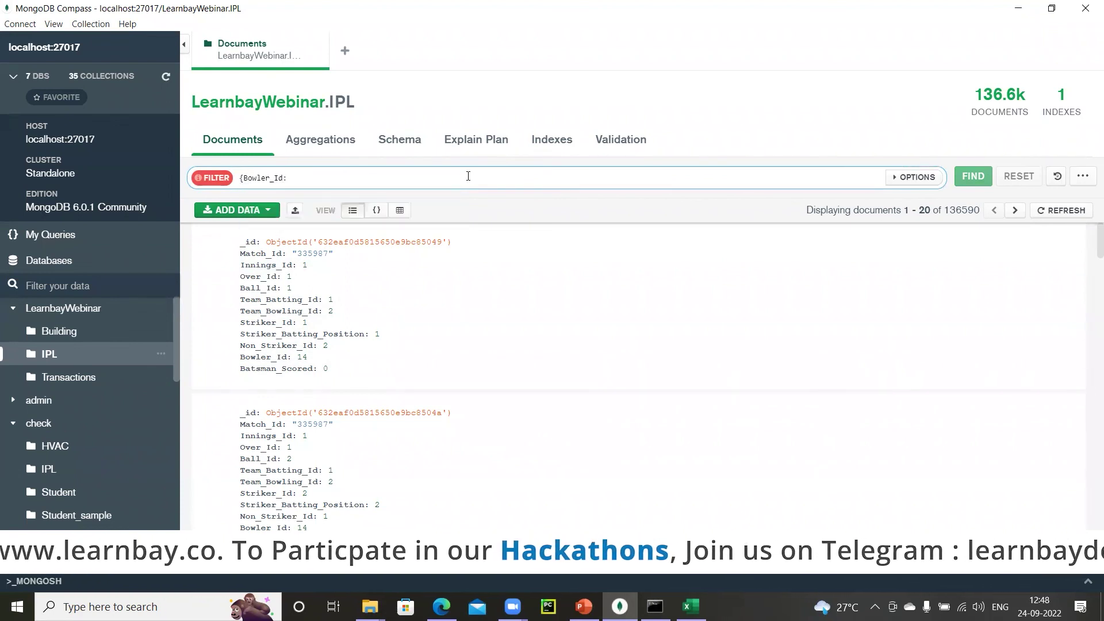
{"action": "type", "text": ":14}"}
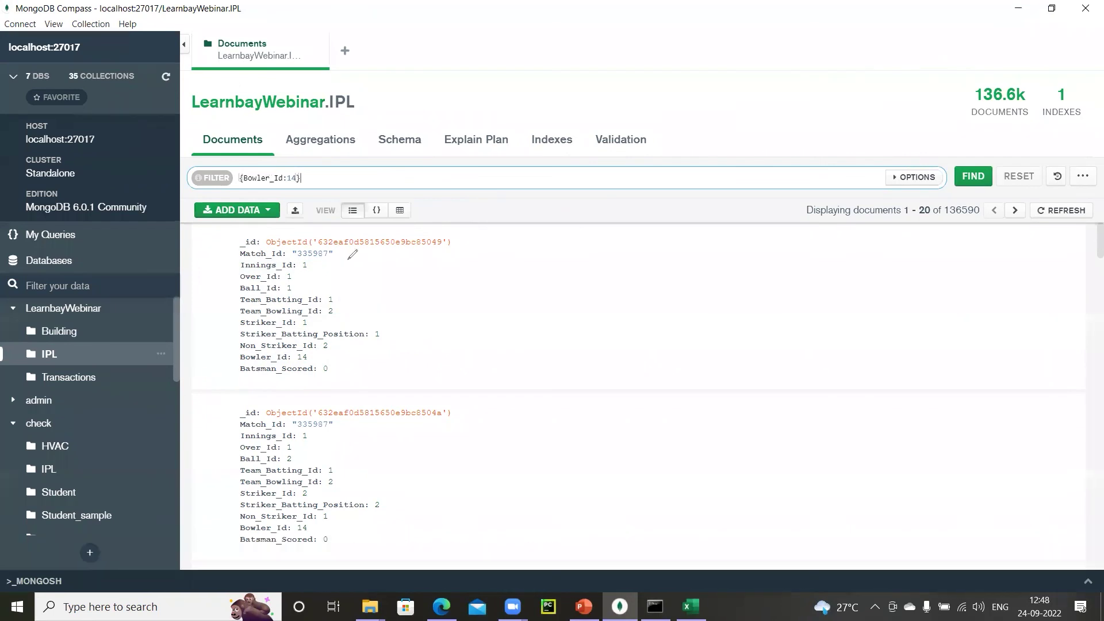
Annotate the screen with an arrow, a handwritten { K : V } pattern and an underline beneath the filter, then clear the annotations
{"action": "left_click_drag", "start_coordinate": [280, 187], "coordinate": [372, 259]}
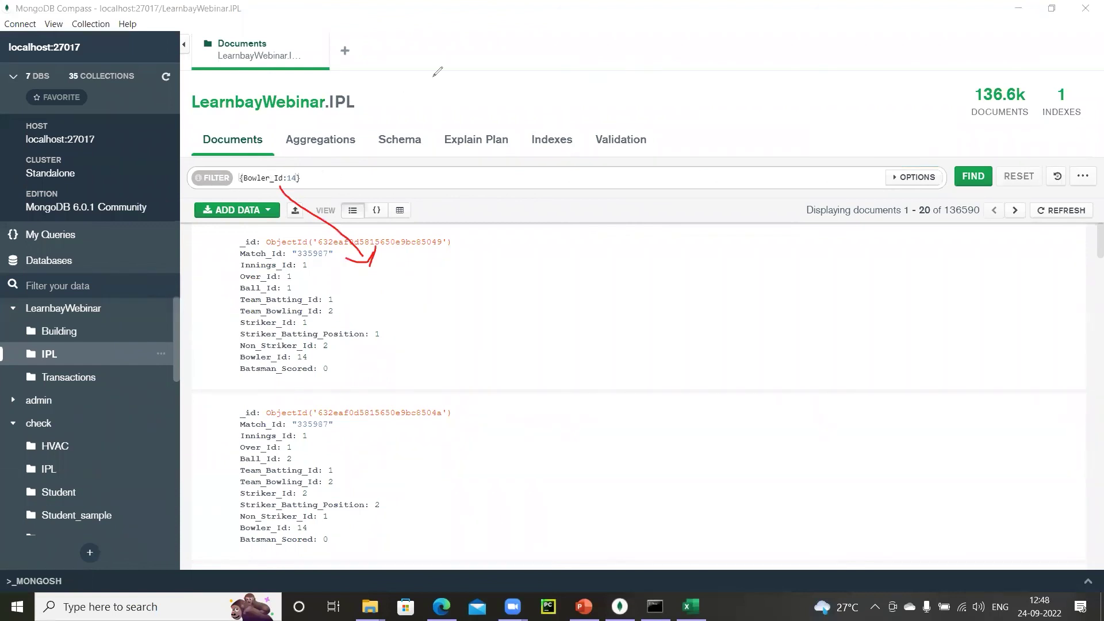
{"action": "key", "text": "e"}
{"action": "mouse_move", "coordinate": [528, 268]}
{"action": "left_mouse_down"}
{"action": "mouse_move", "coordinate": [520, 284]}
{"action": "mouse_move", "coordinate": [539, 346]}
{"action": "left_mouse_up"}
{"action": "left_click_drag", "start_coordinate": [745, 241], "coordinate": [764, 297]}
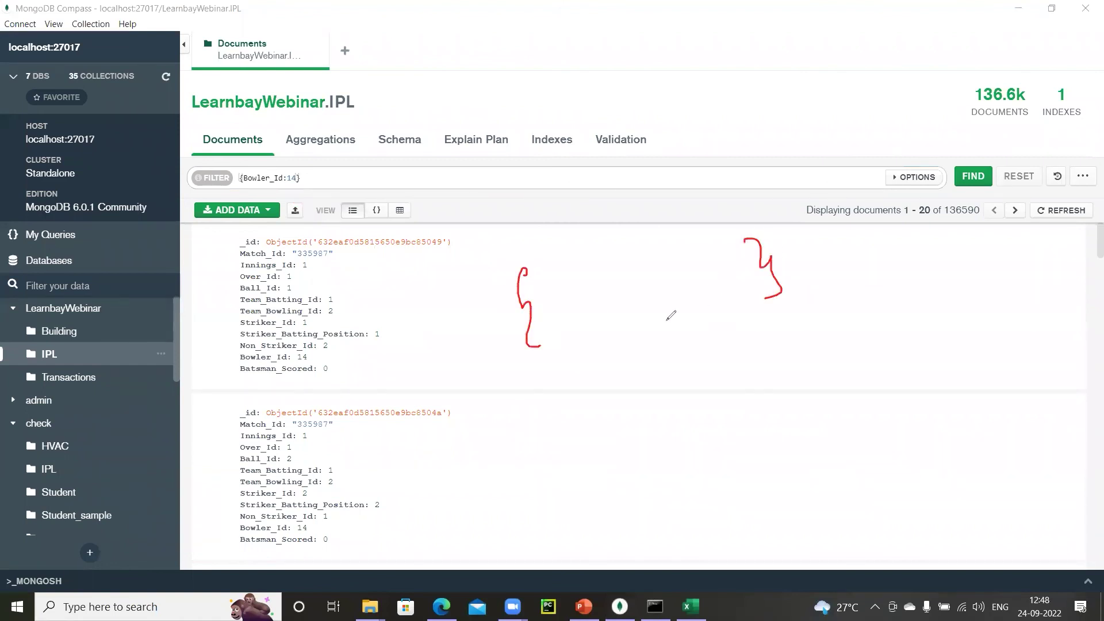
{"action": "mouse_move", "coordinate": [577, 270]}
{"action": "left_mouse_down"}
{"action": "mouse_move", "coordinate": [581, 294]}
{"action": "mouse_move", "coordinate": [610, 297]}
{"action": "mouse_move", "coordinate": [627, 274]}
{"action": "mouse_move", "coordinate": [635, 292]}
{"action": "left_mouse_up"}
{"action": "left_click_drag", "start_coordinate": [651, 246], "coordinate": [677, 248]}
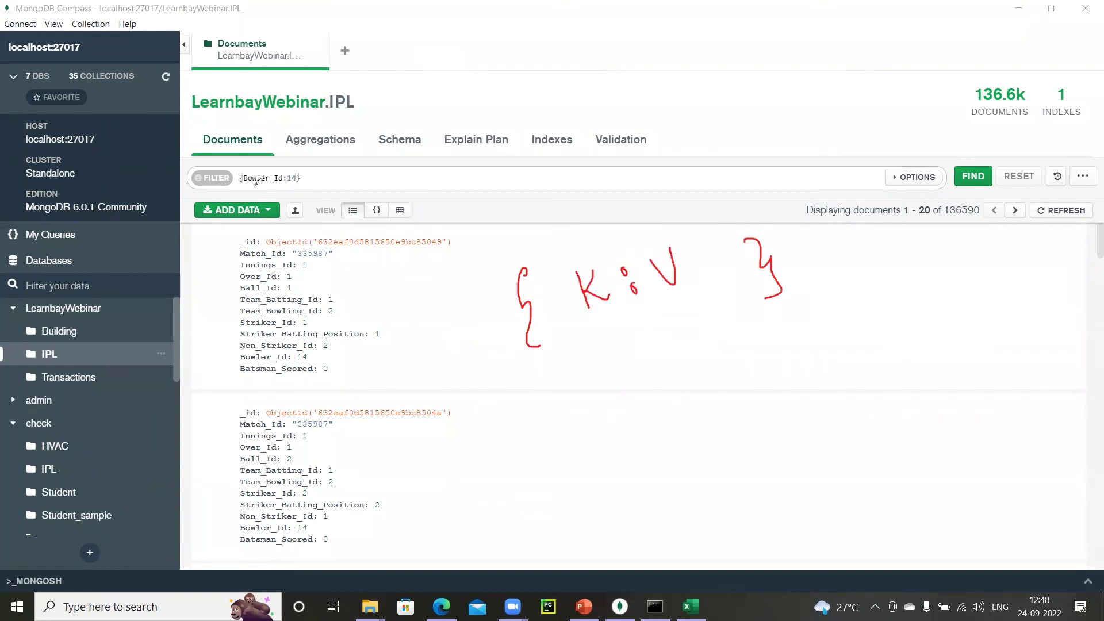
{"action": "left_click_drag", "start_coordinate": [246, 187], "coordinate": [311, 185]}
{"action": "key", "text": "Escape"}
Examine the Bowler_Id values across the unfiltered IPL documents and return to the first document
{"action": "scroll", "coordinate": [304, 477], "scroll_direction": "down", "scroll_amount": 6}
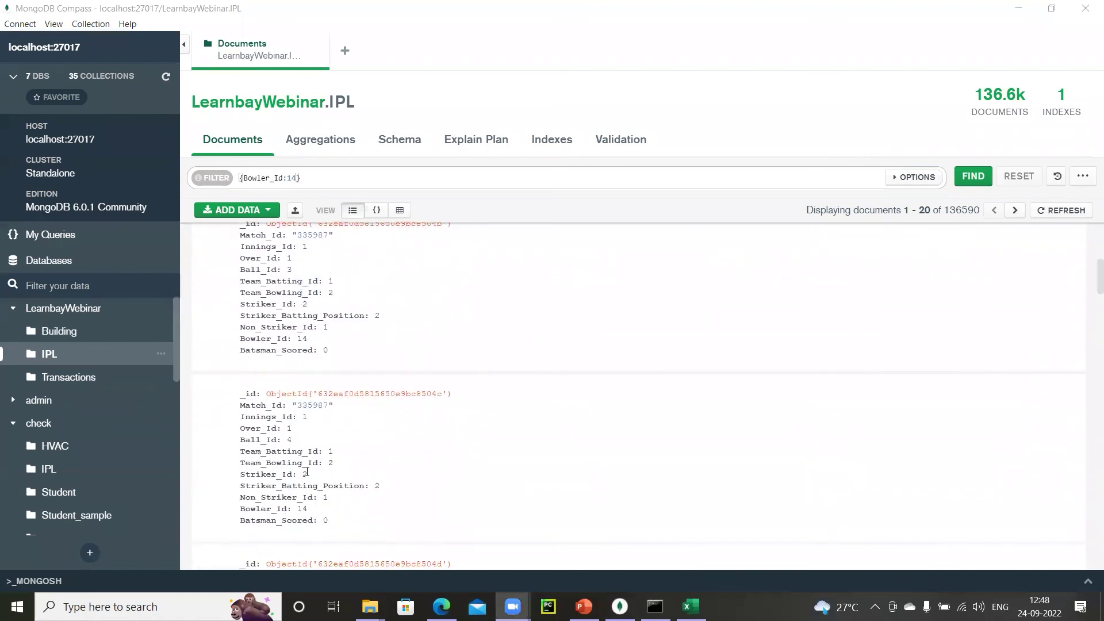
{"action": "scroll", "coordinate": [305, 478], "scroll_direction": "down", "scroll_amount": 10}
{"action": "scroll", "coordinate": [307, 461], "scroll_direction": "down", "scroll_amount": 3}
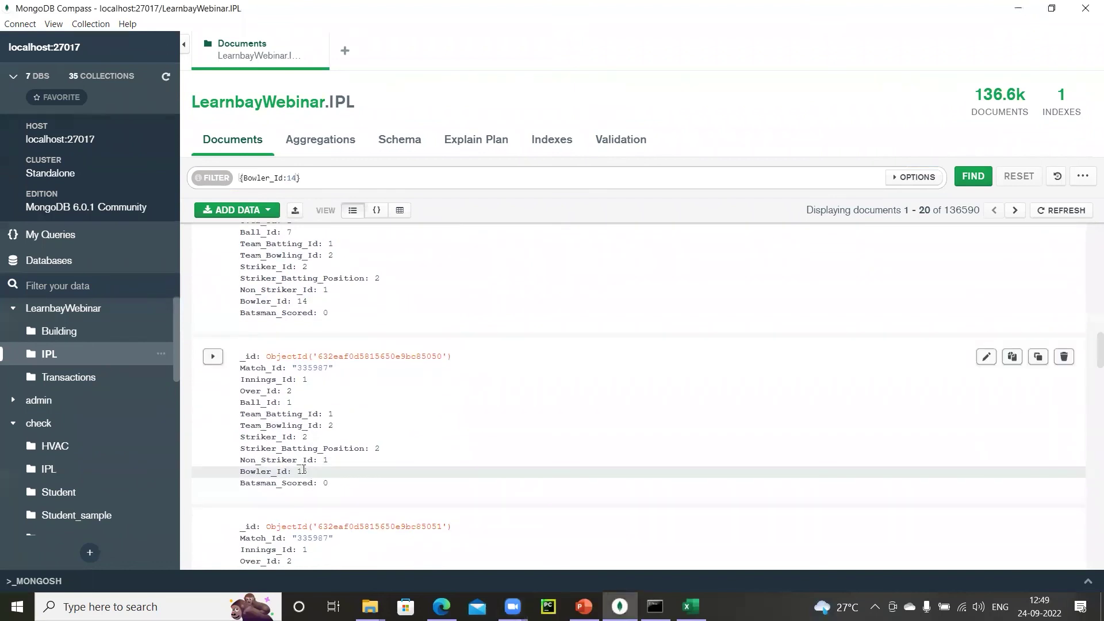
{"action": "scroll", "coordinate": [313, 475], "scroll_direction": "down", "scroll_amount": 6}
{"action": "double_click", "coordinate": [302, 453]}
{"action": "scroll", "coordinate": [304, 454], "scroll_direction": "up", "scroll_amount": 1}
{"action": "scroll", "coordinate": [1089, 376], "scroll_direction": "up", "scroll_amount": 6}
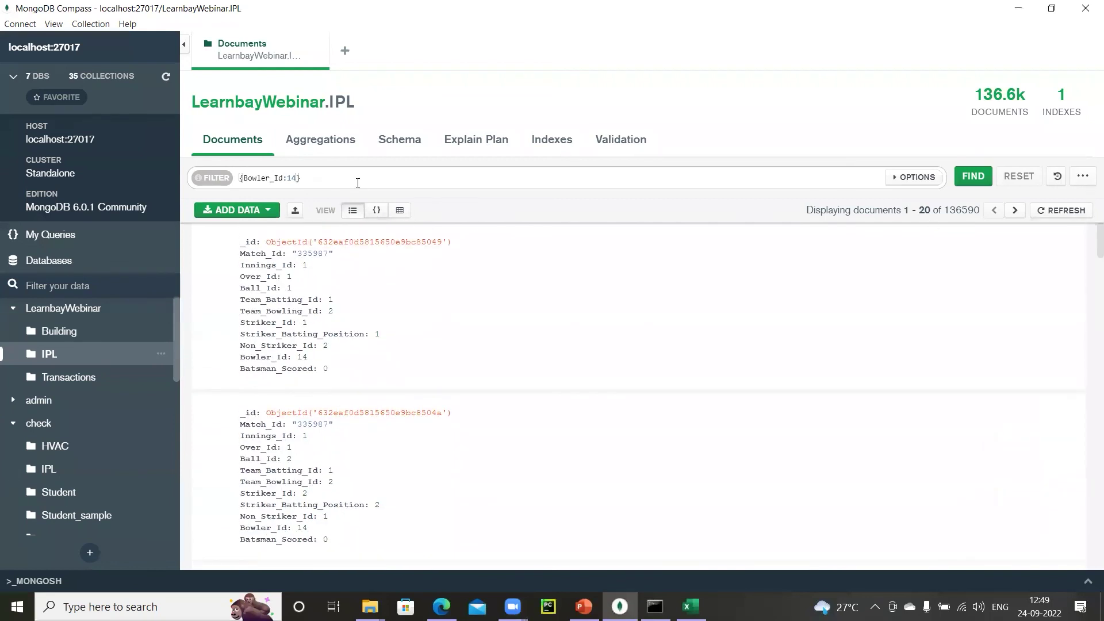
Run the Bowler_Id filter on the IPL documents, then reset it and highlight the total document count
{"action": "left_click", "coordinate": [240, 179]}
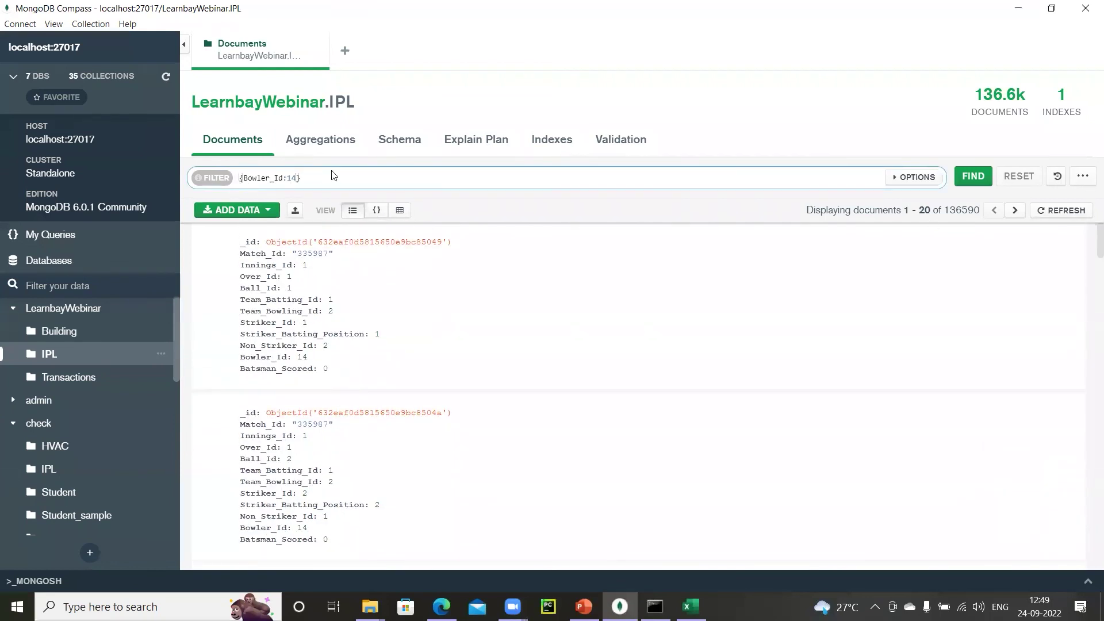
{"action": "left_click", "coordinate": [974, 176]}
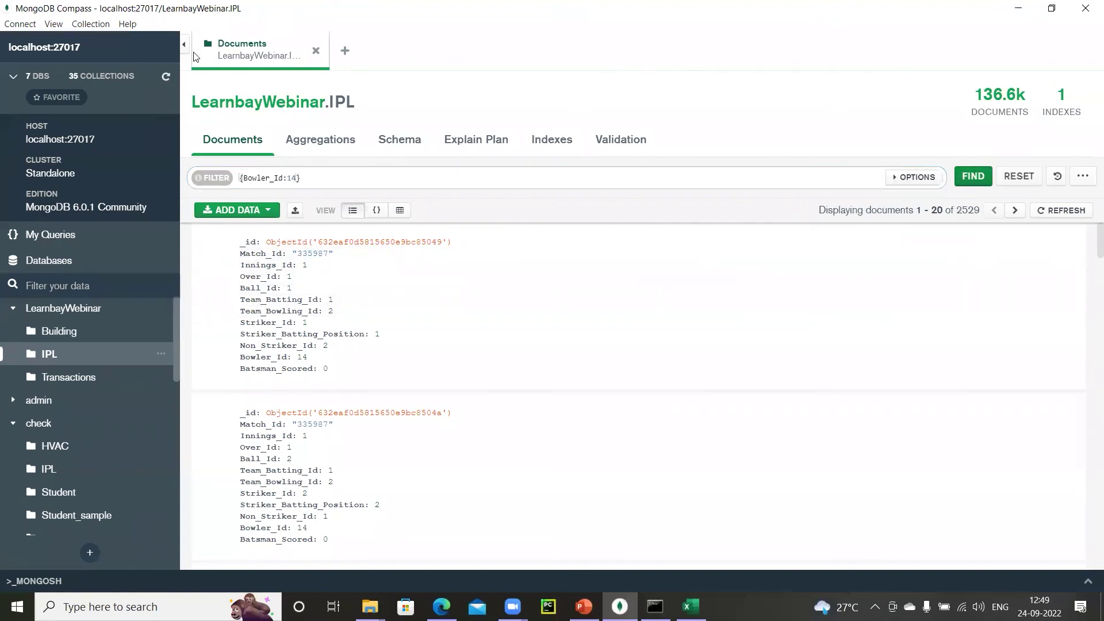
{"action": "left_click", "coordinate": [1015, 180]}
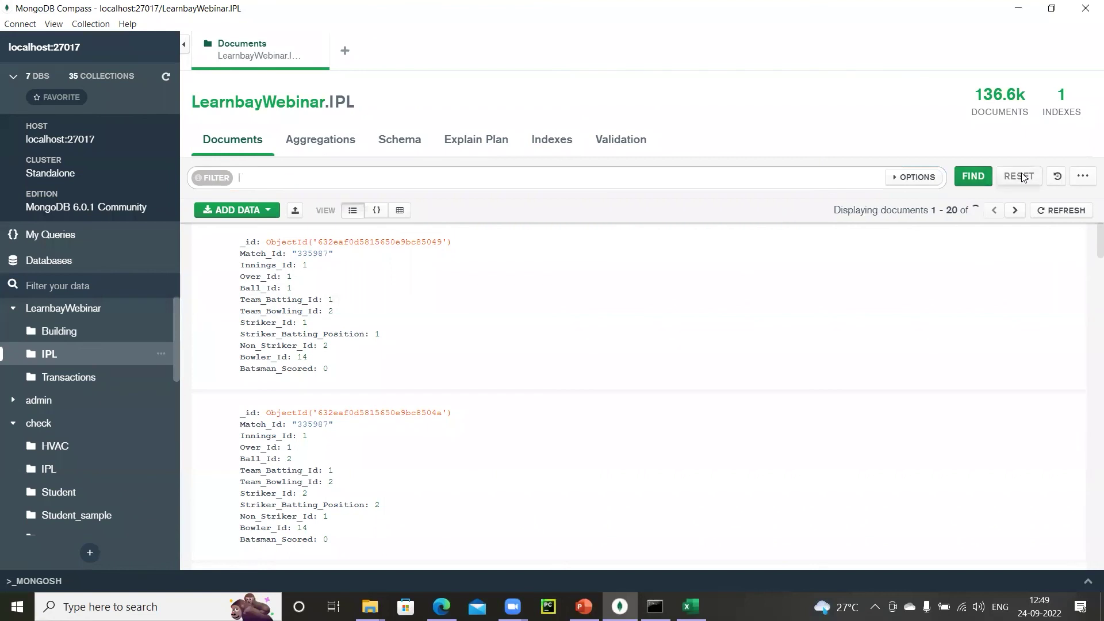
{"action": "left_click_drag", "start_coordinate": [946, 211], "coordinate": [978, 212]}
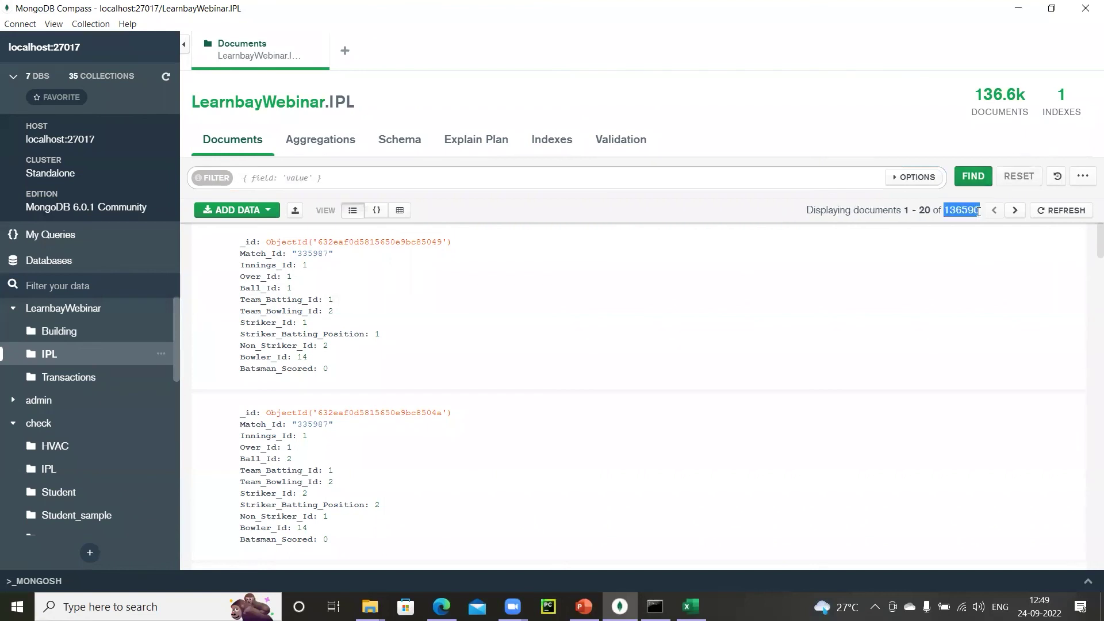